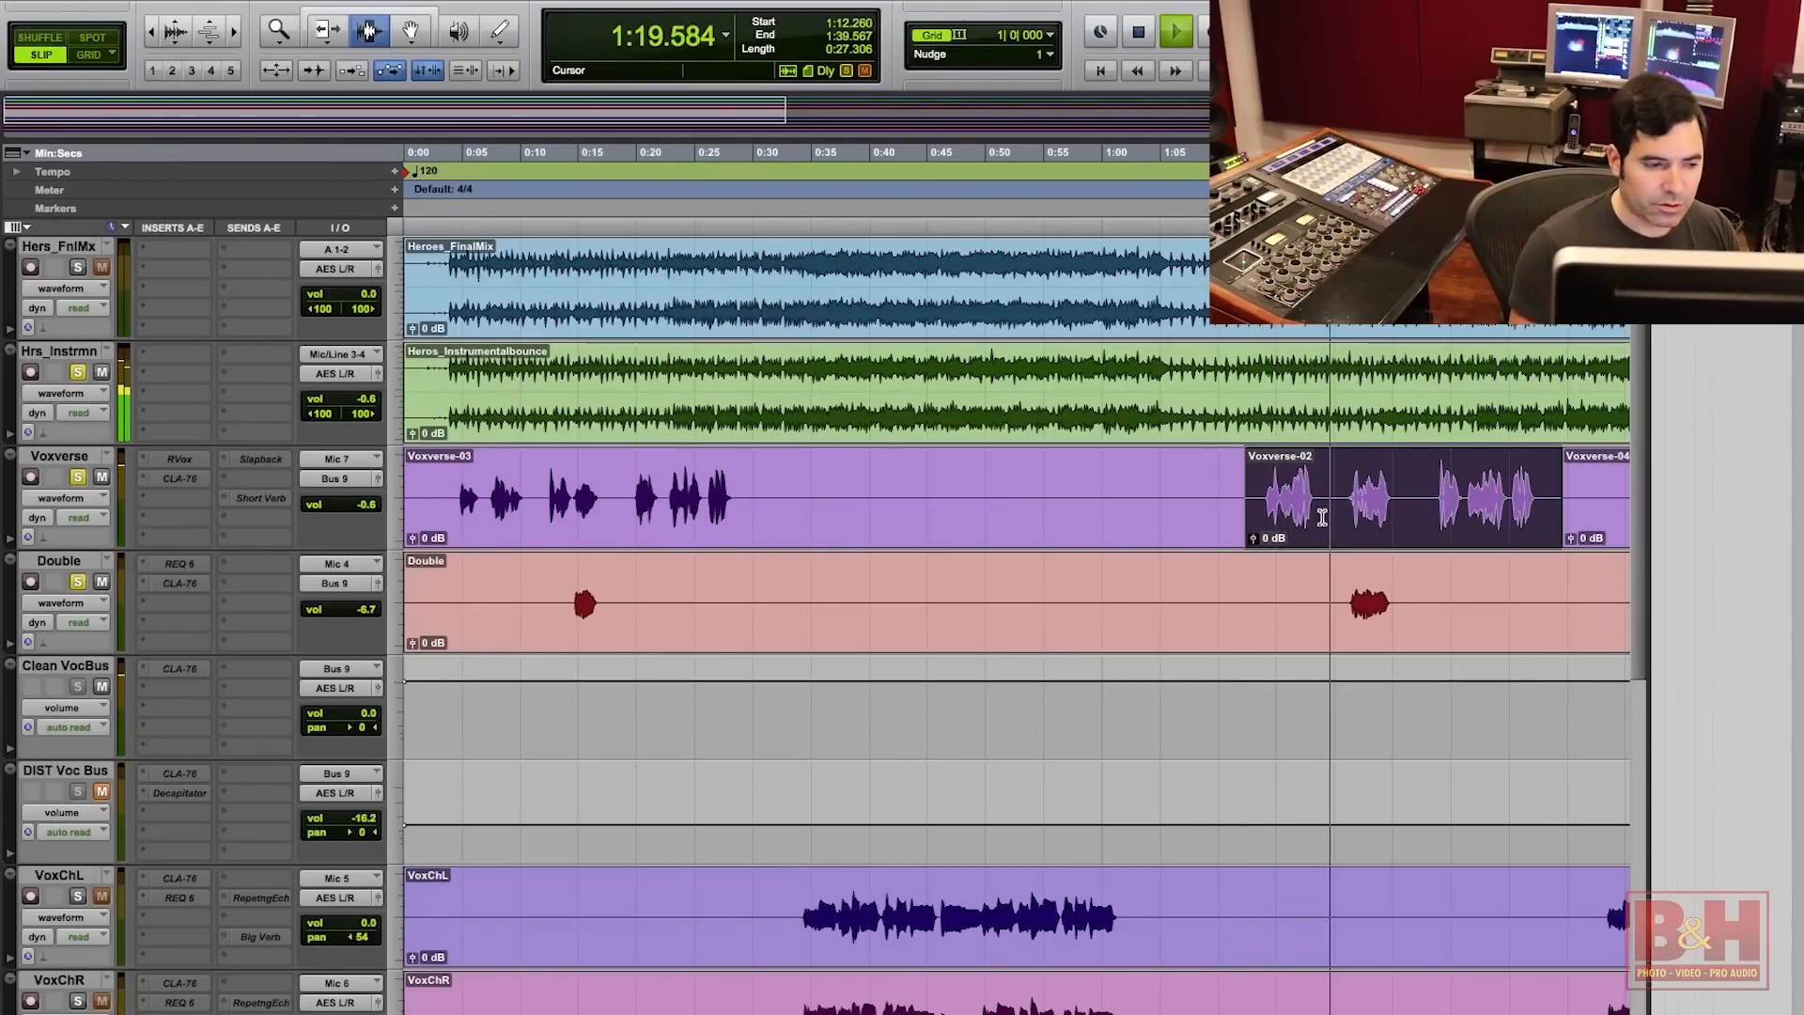
# Stop playback, activate the RVox insert on the Voxverse track, and open its plug-in window.
pyautogui.press('space')
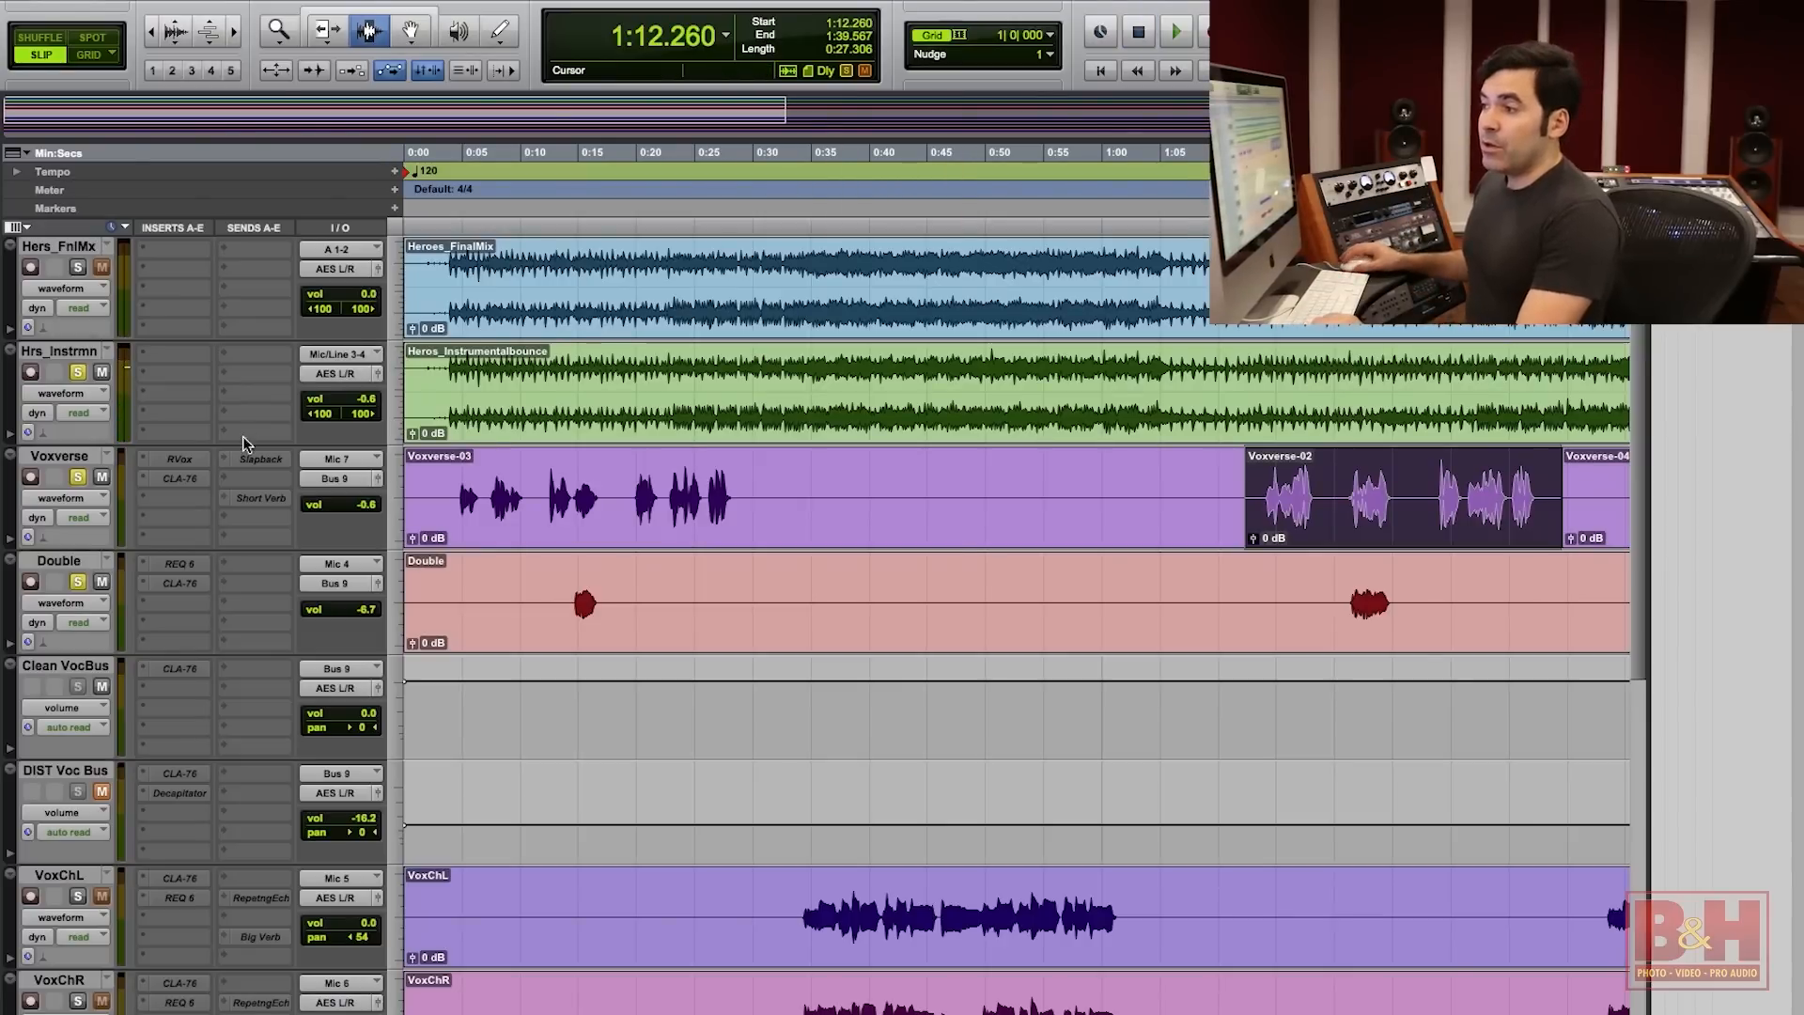
pyautogui.keyDown('ctrl'); pyautogui.keyDown('super'); pyautogui.click(185, 461); pyautogui.keyUp('super'); pyautogui.keyUp('ctrl')
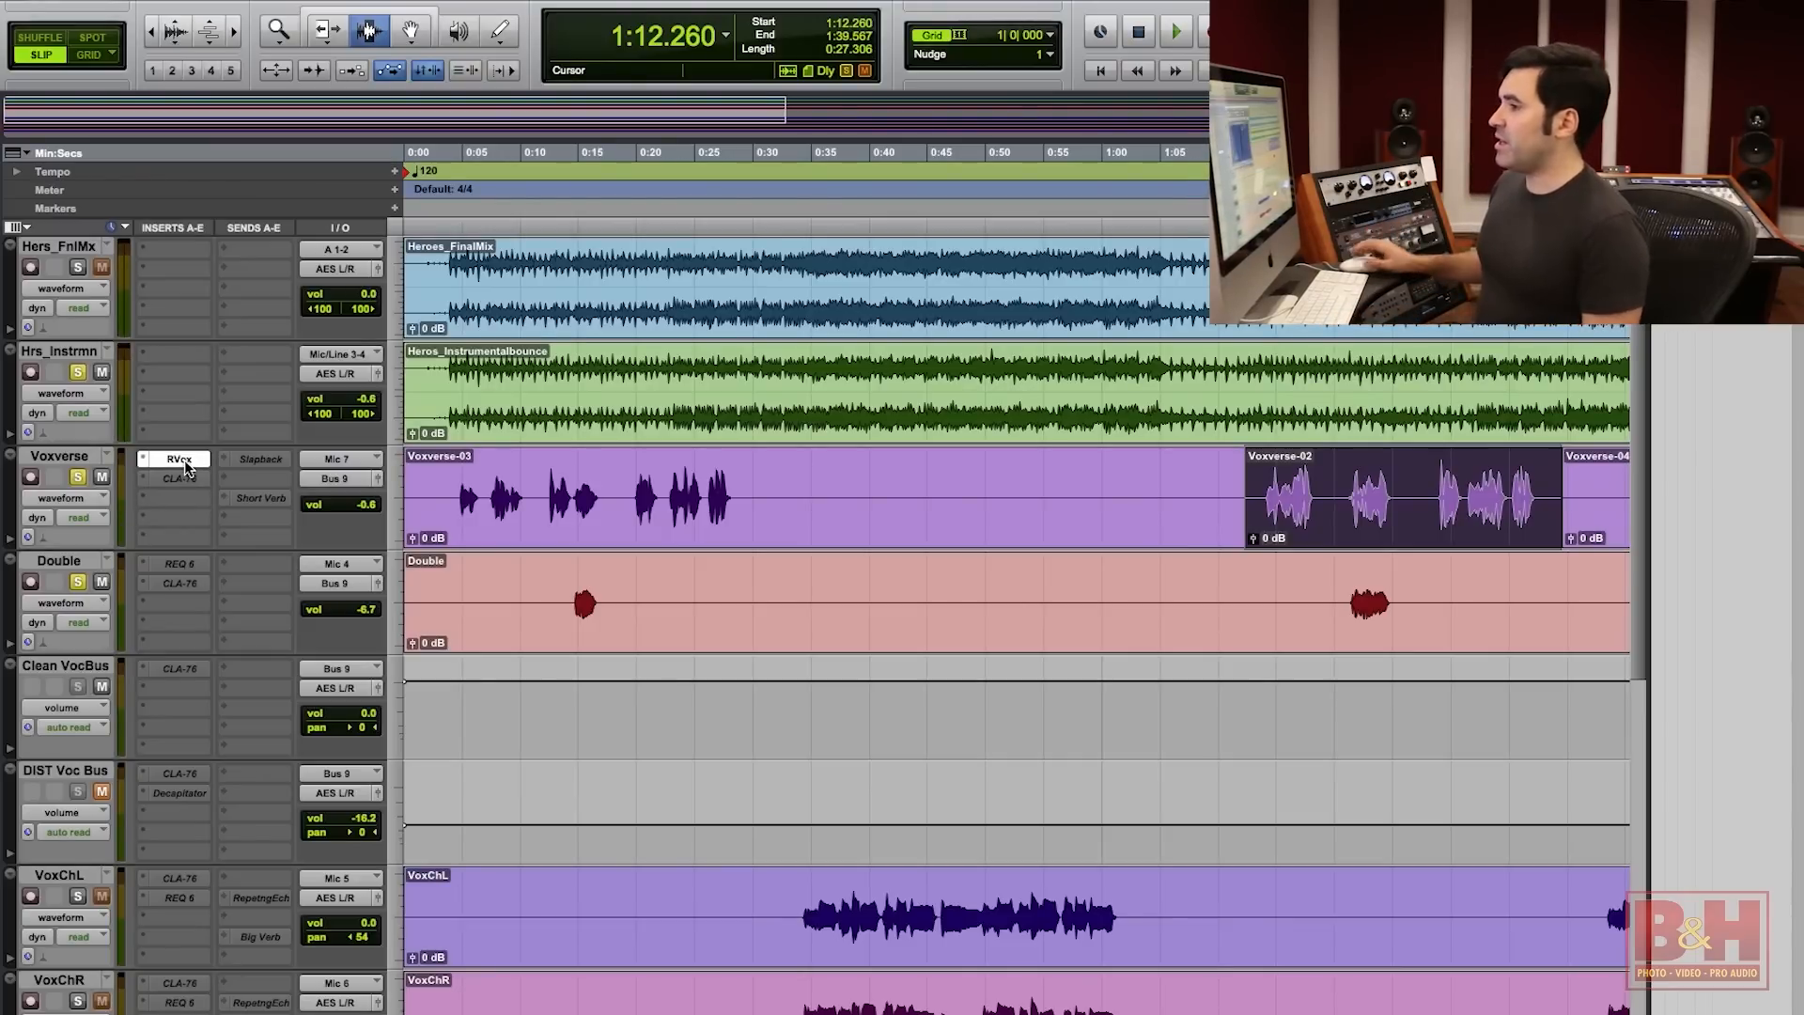
pyautogui.click(184, 459)
pyautogui.moveTo(565, 171); pyautogui.dragTo(793, 191)
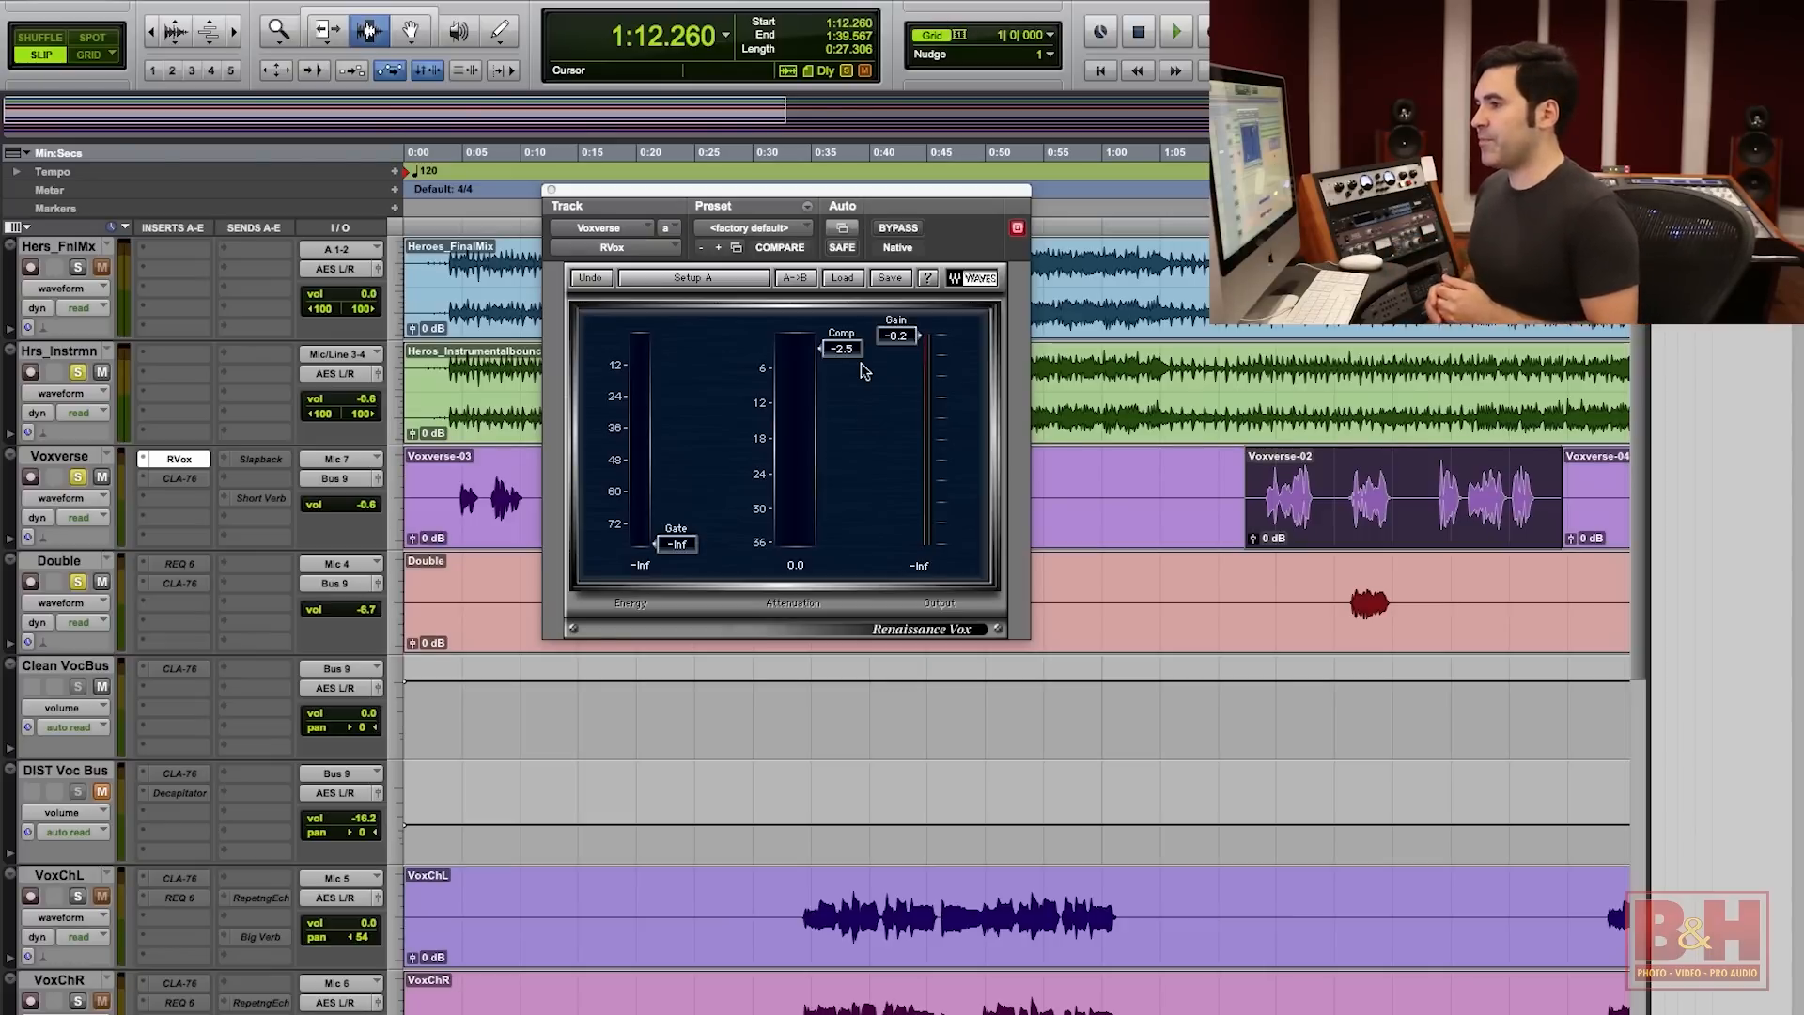
# Open the active CLA-76 on Voxverse and examine its input, output, attack and release settings.
pyautogui.click(187, 480)
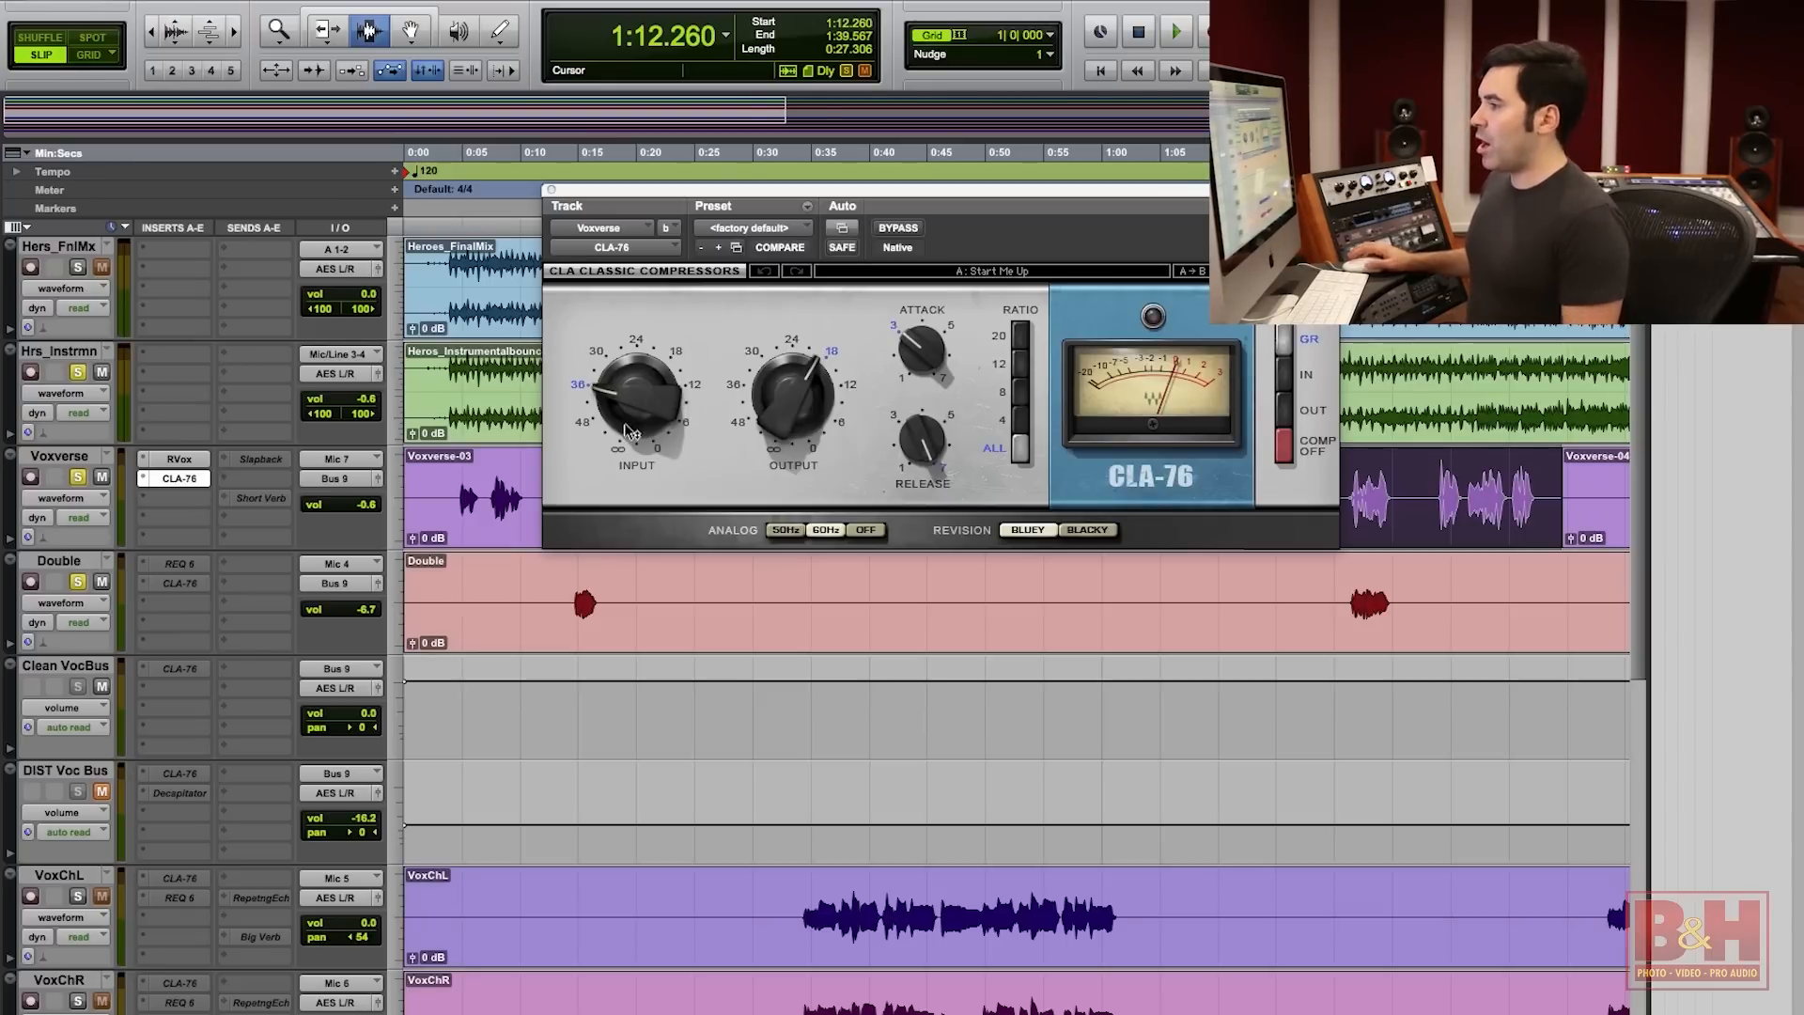
pyautogui.moveTo(632, 433)
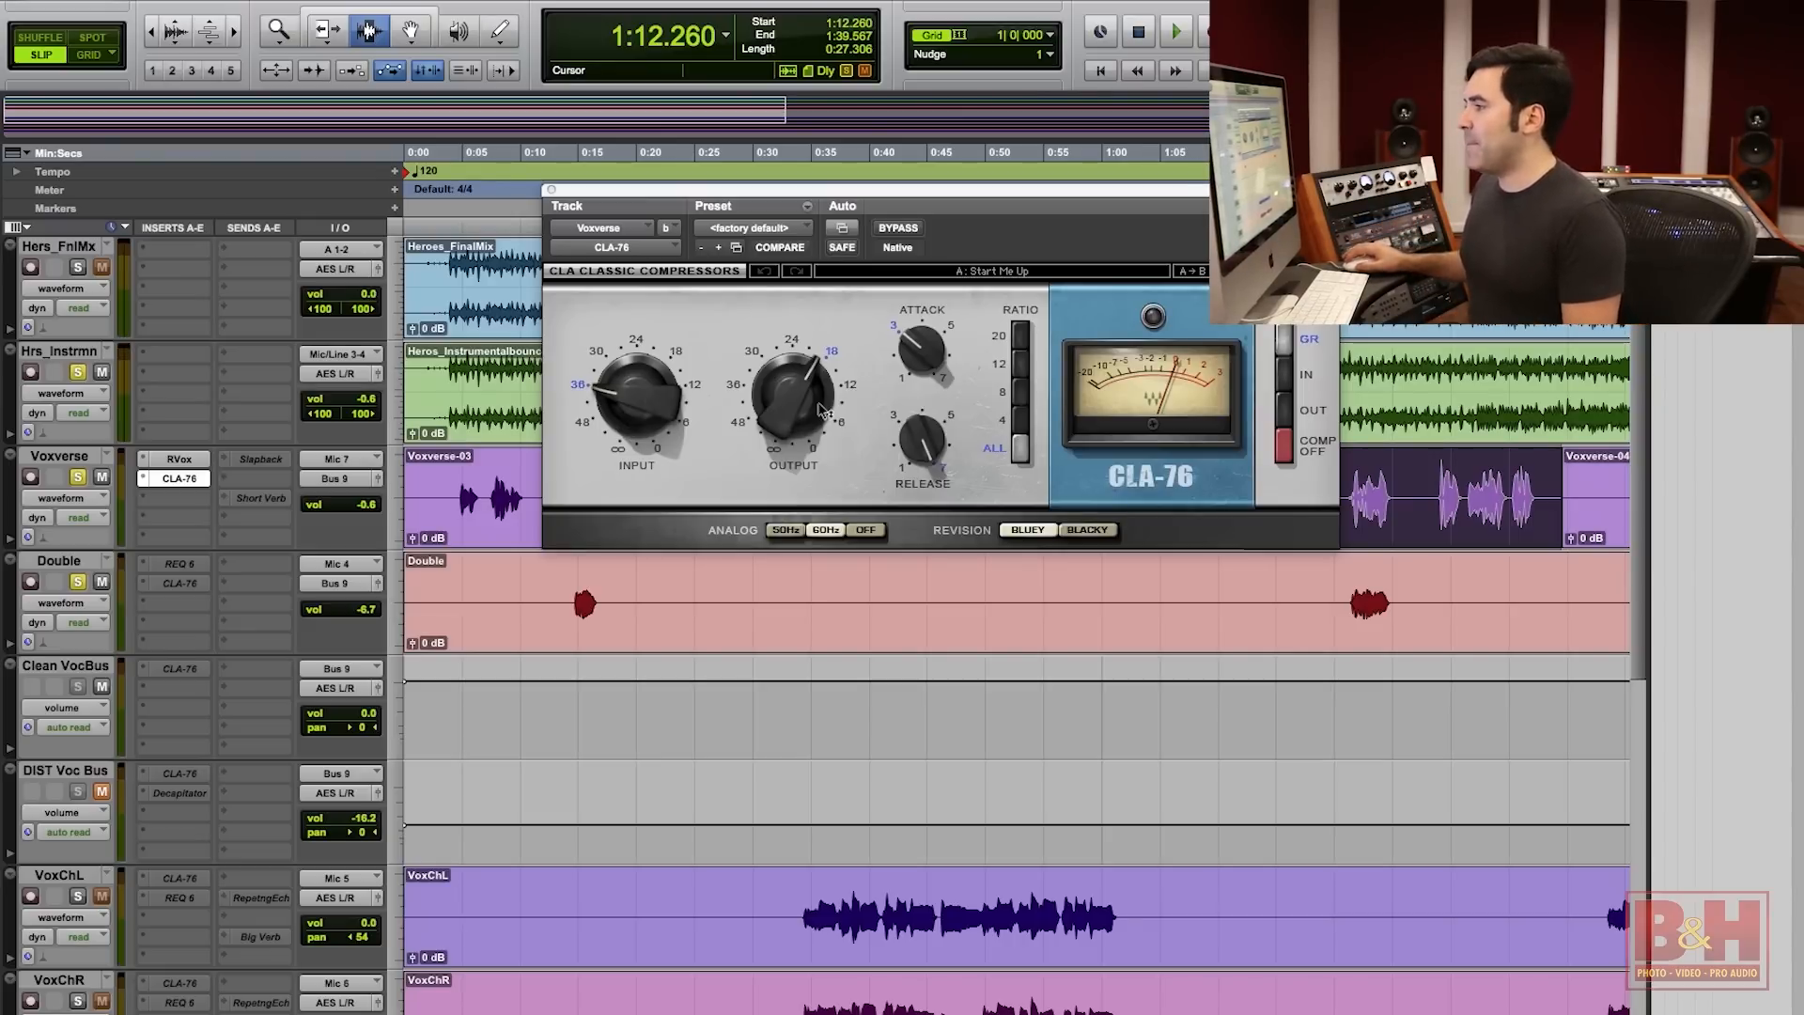
pyautogui.moveTo(792, 399)
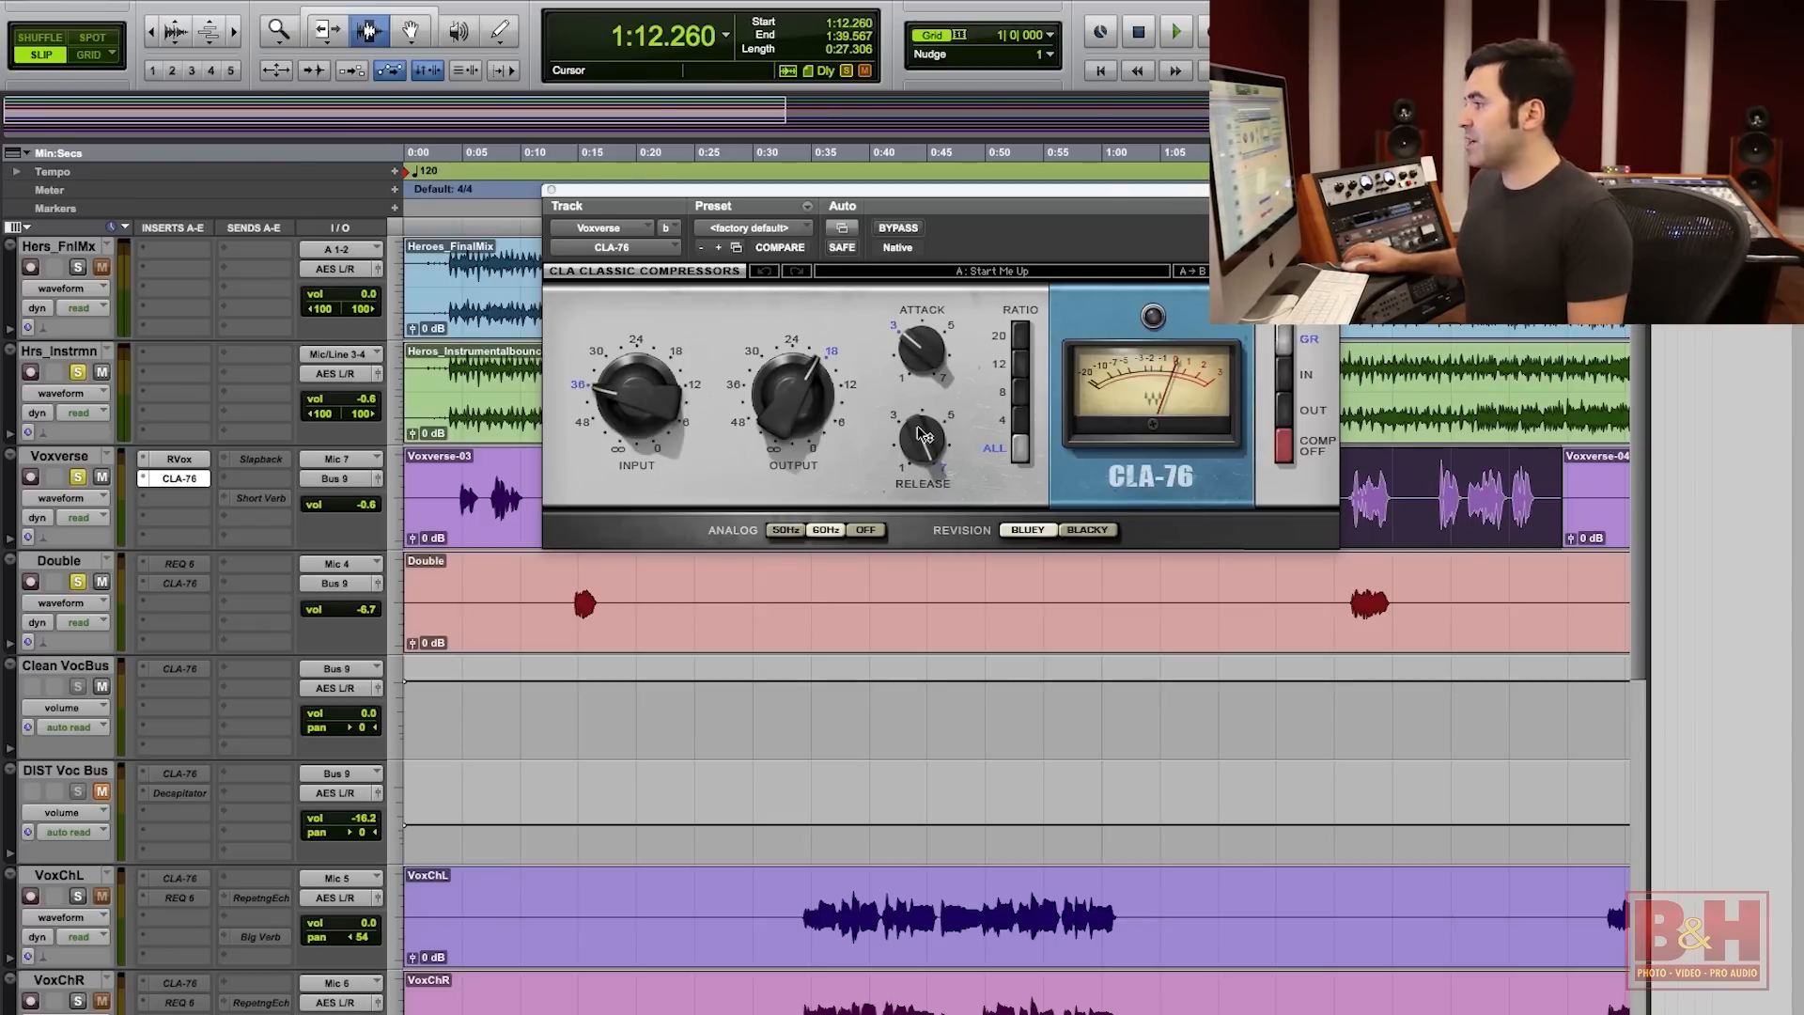
pyautogui.moveTo(924, 435)
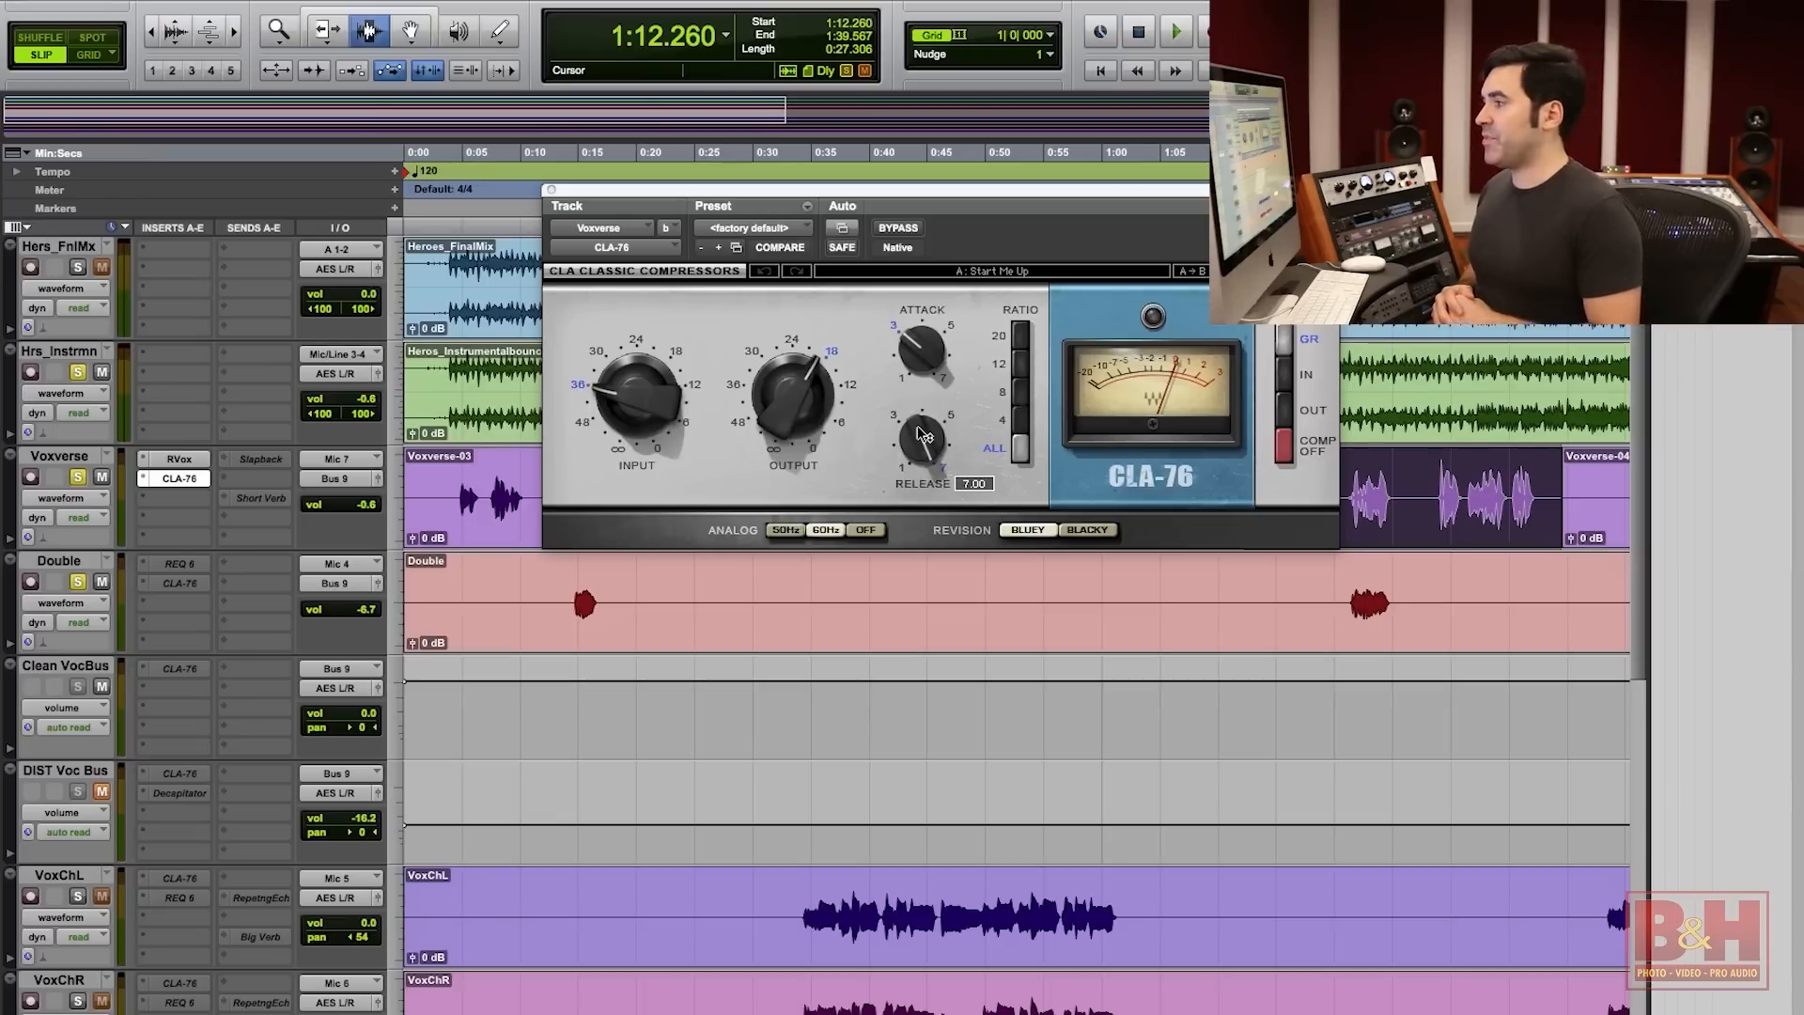
# Deactivate RVox and CLA-76 on Voxverse and play the selected verse vocal without compression.
pyautogui.keyDown('ctrl'); pyautogui.keyDown('super'); pyautogui.click(183, 479); pyautogui.keyUp('super'); pyautogui.keyUp('ctrl')
pyautogui.keyDown('ctrl'); pyautogui.keyDown('super'); pyautogui.click(184, 459); pyautogui.keyUp('super'); pyautogui.keyUp('ctrl')
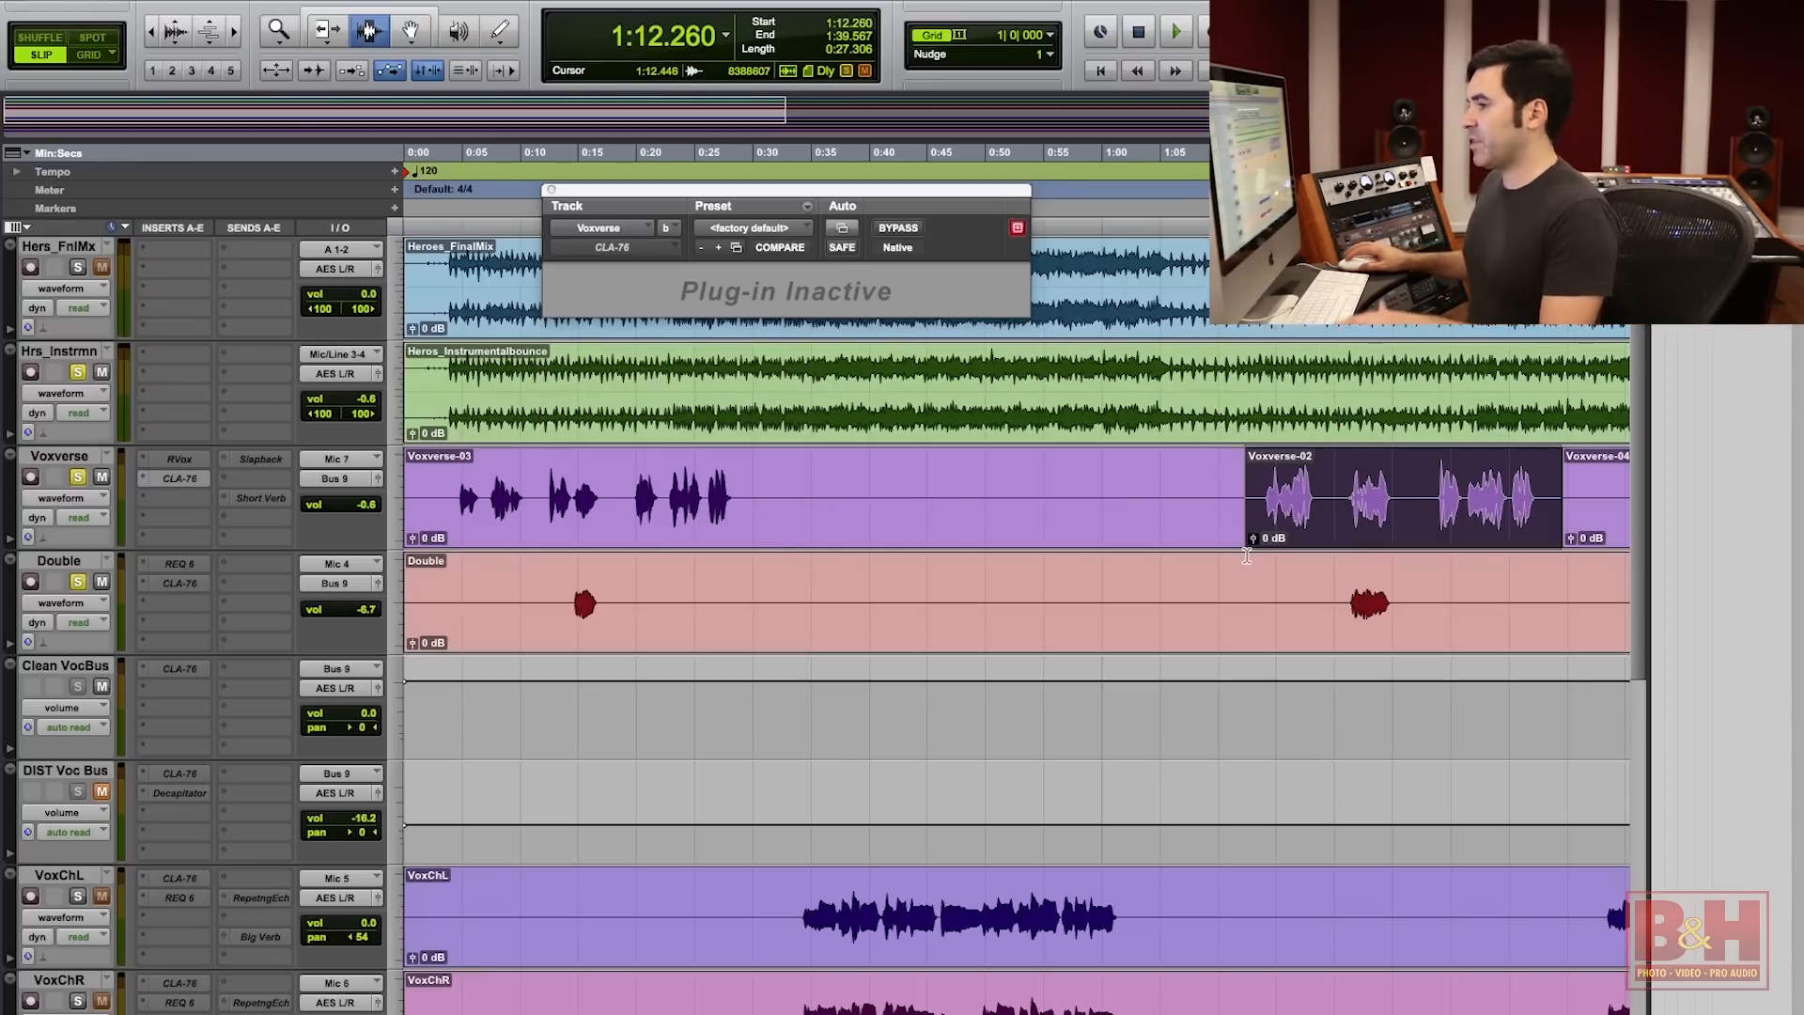
pyautogui.press('space')
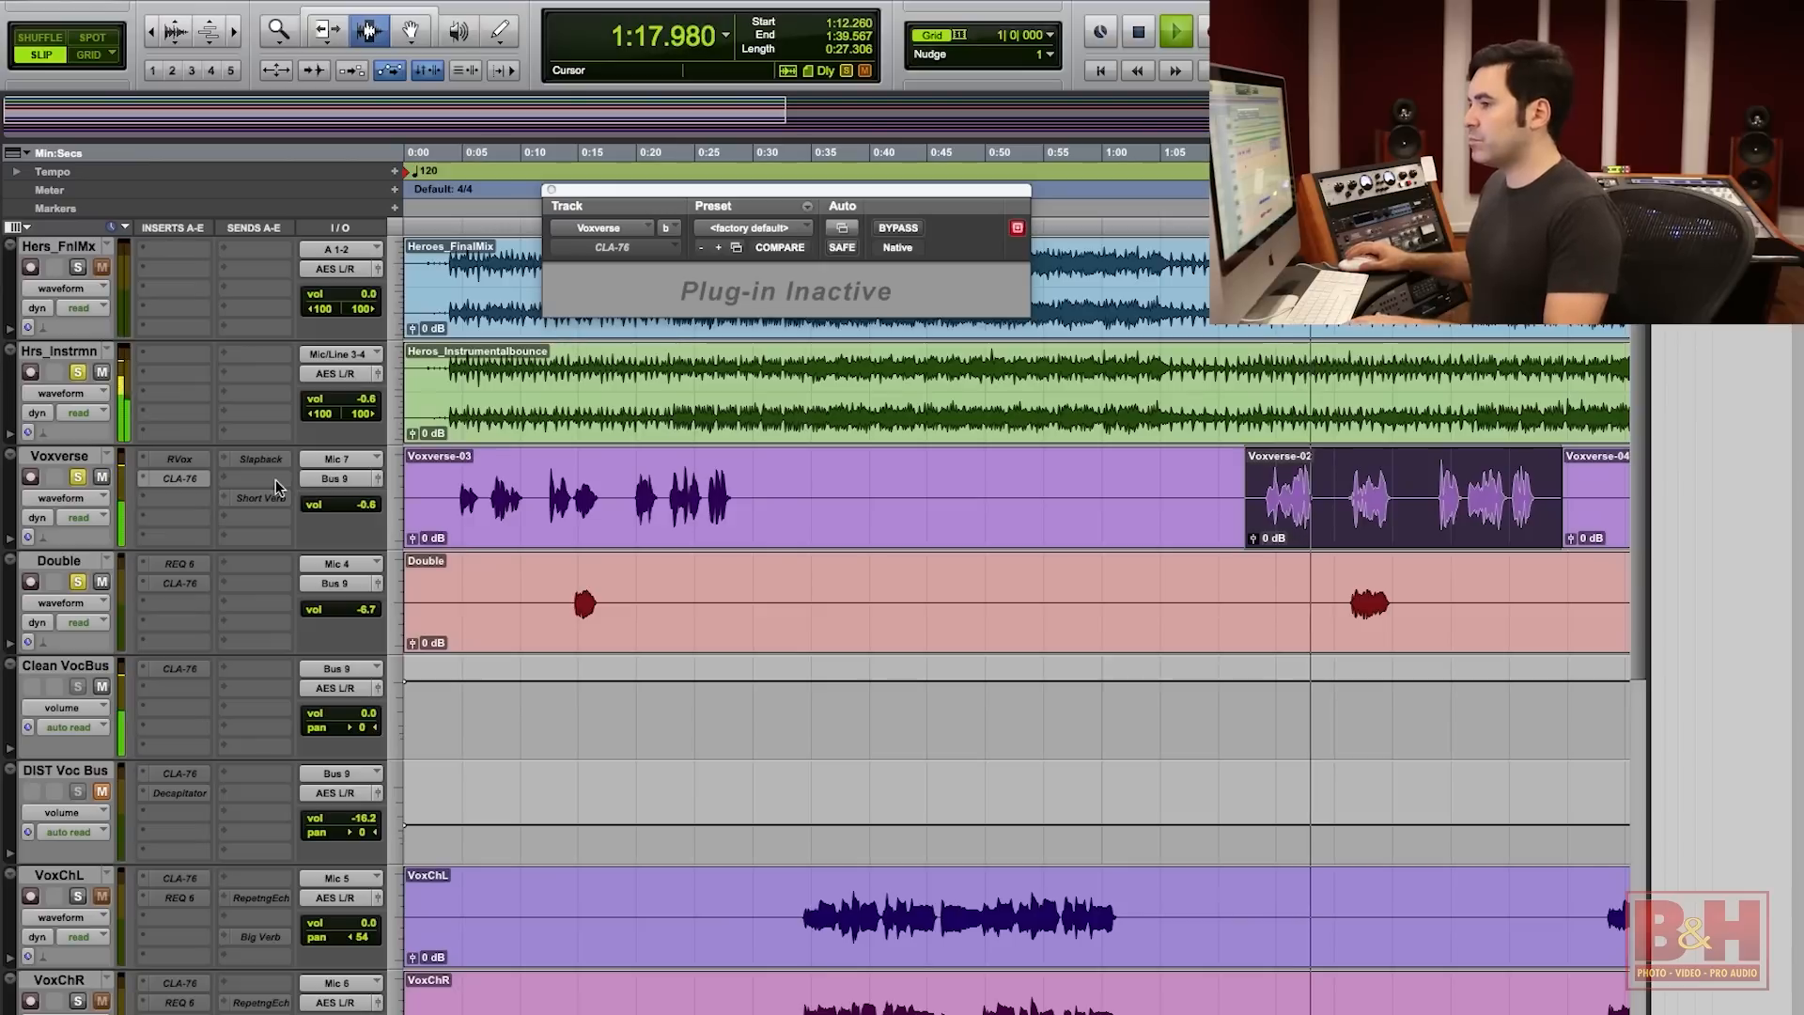
pyautogui.press('space')
# Reactivate RVox and CLA-76 on Voxverse and play the verse while checking the gain reduction meters of both.
pyautogui.click(179, 480)
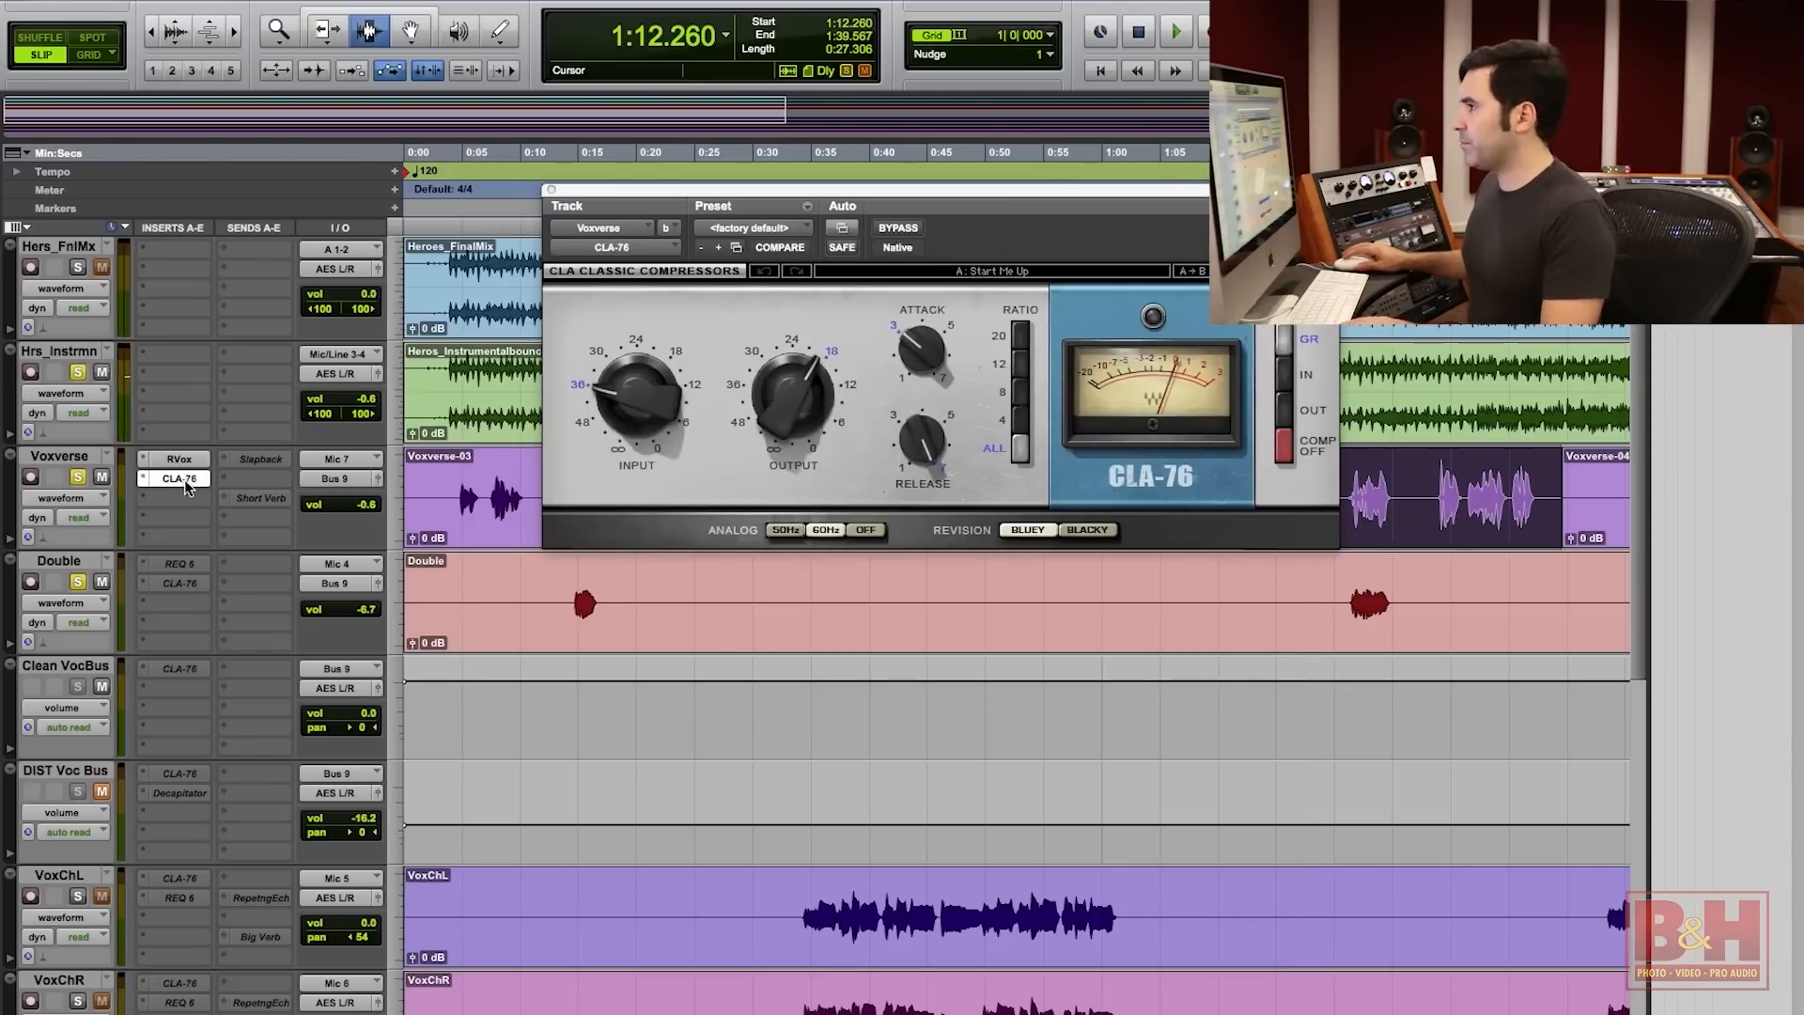
pyautogui.press('space')
pyautogui.moveTo(741, 197); pyautogui.dragTo(496, 128)
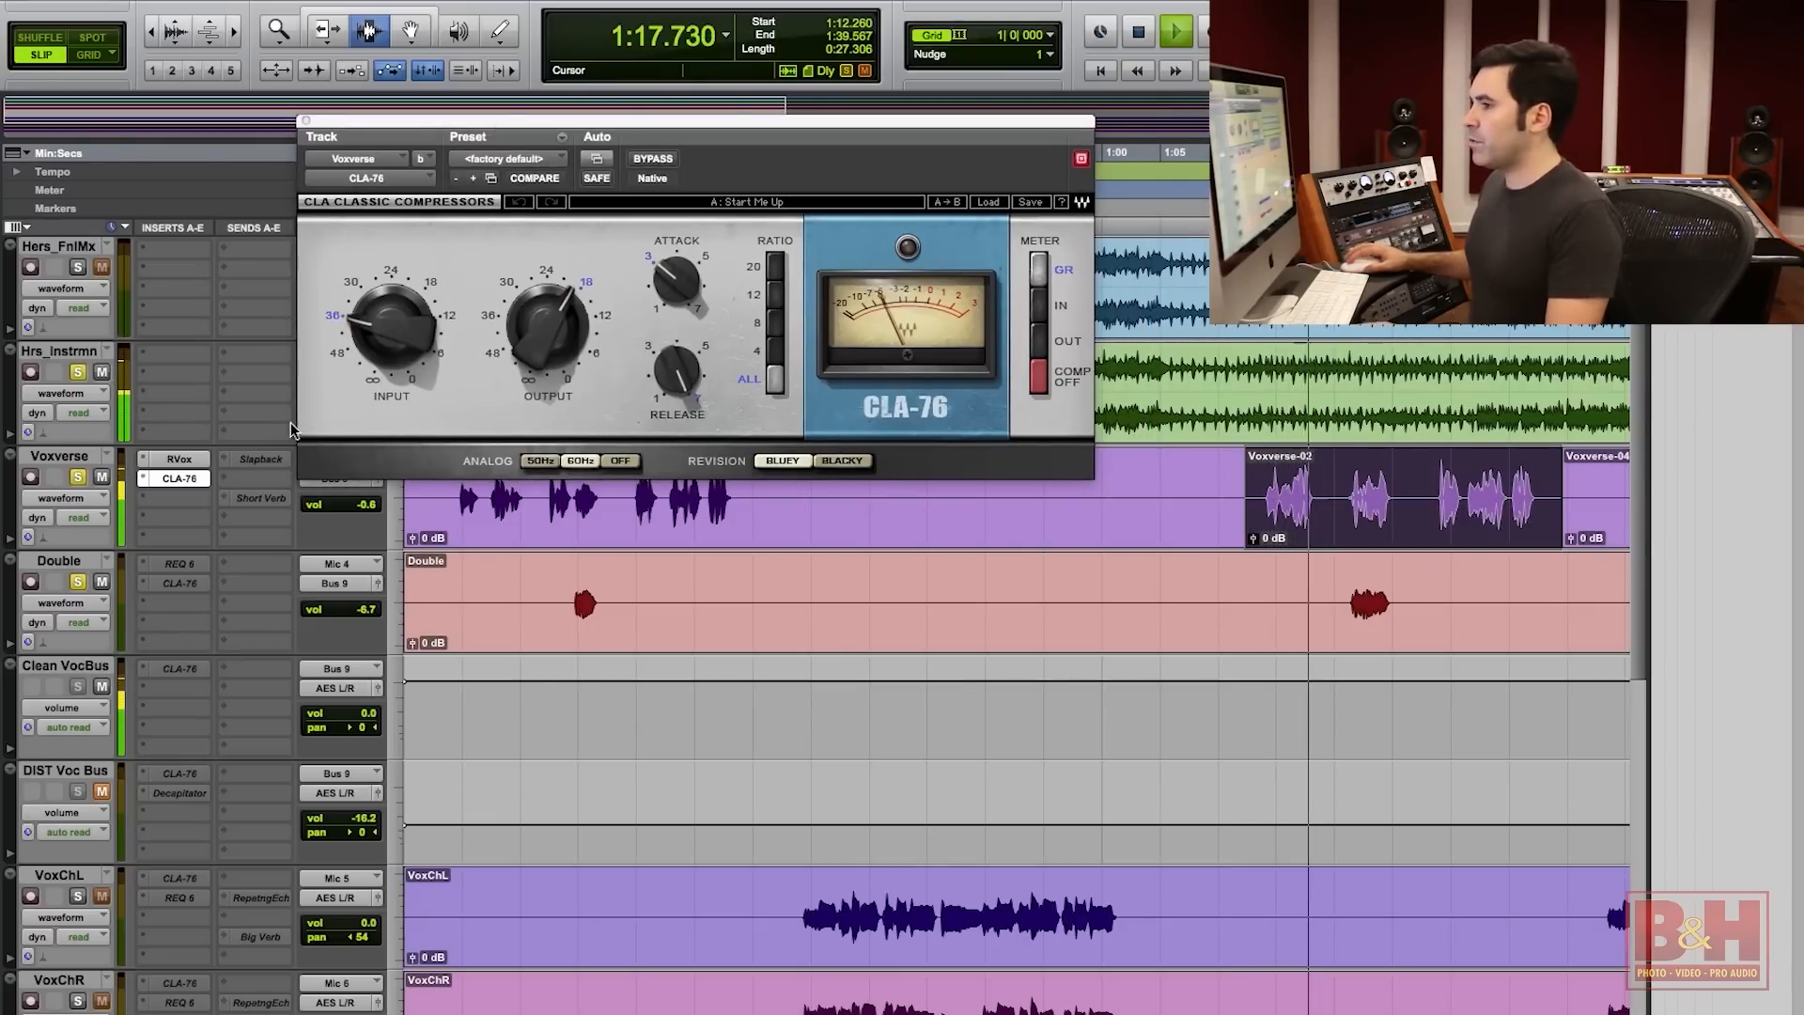
pyautogui.click(175, 459)
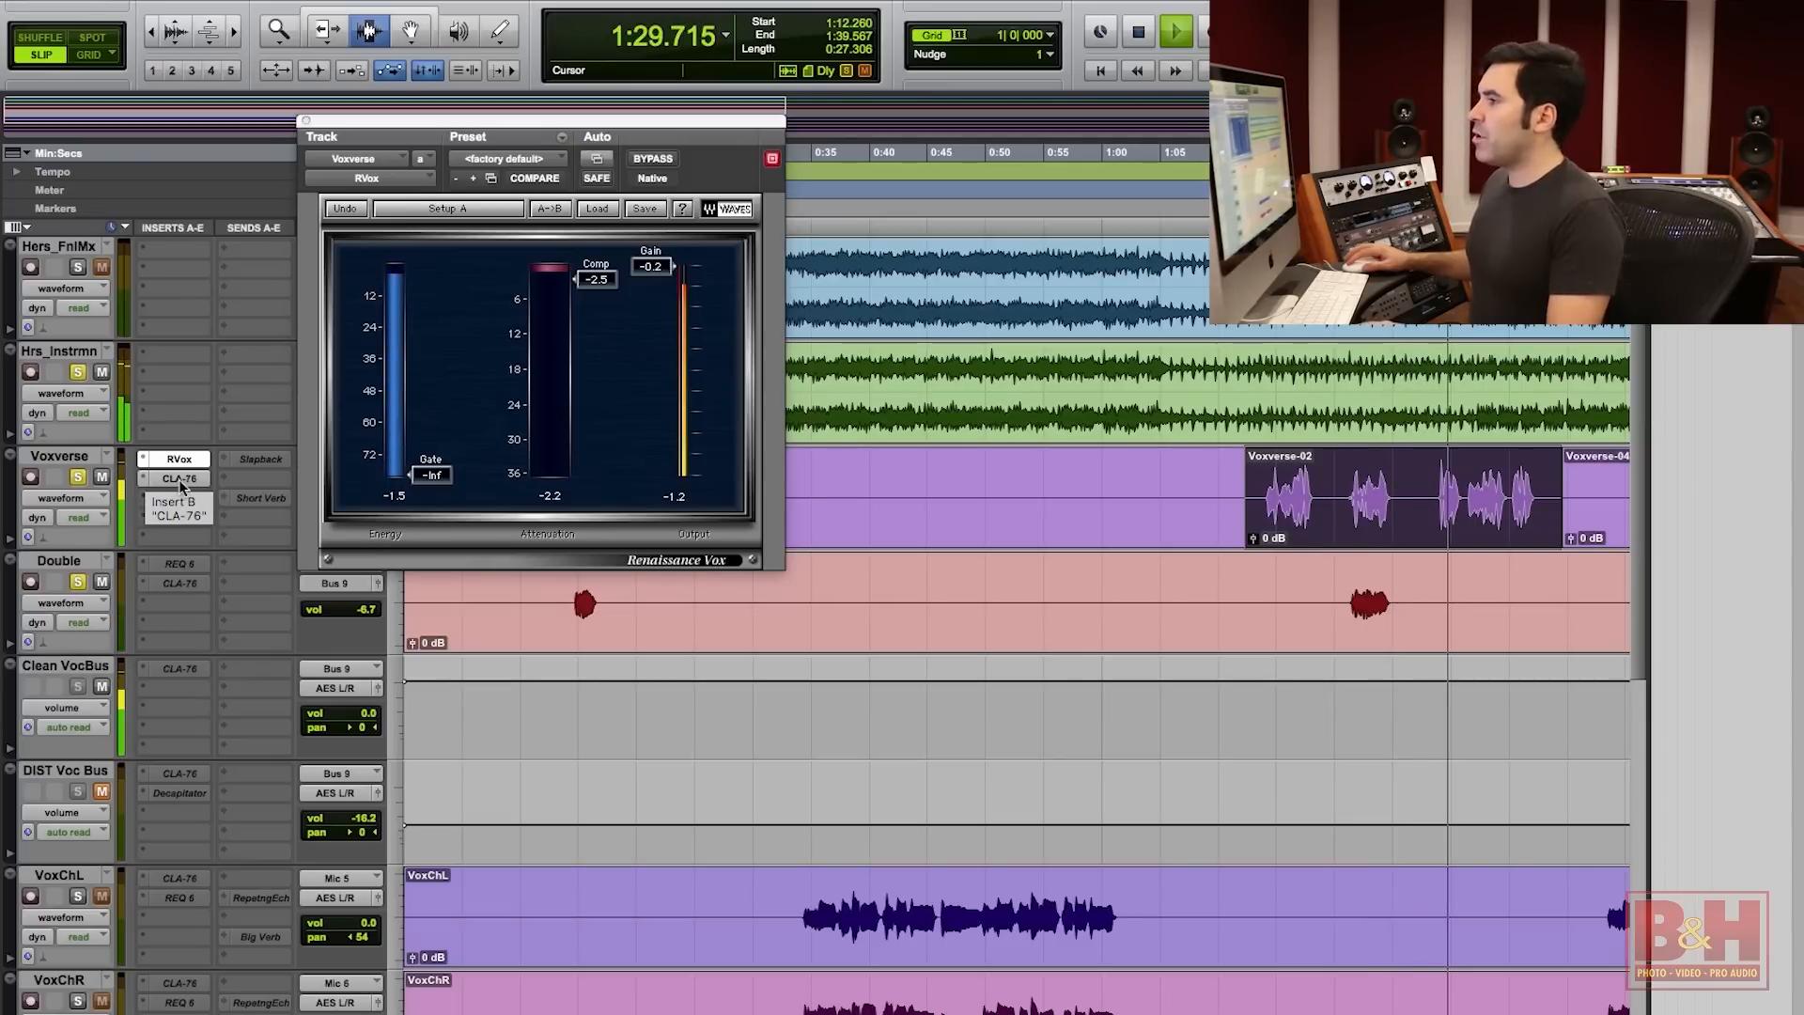
pyautogui.click(179, 479)
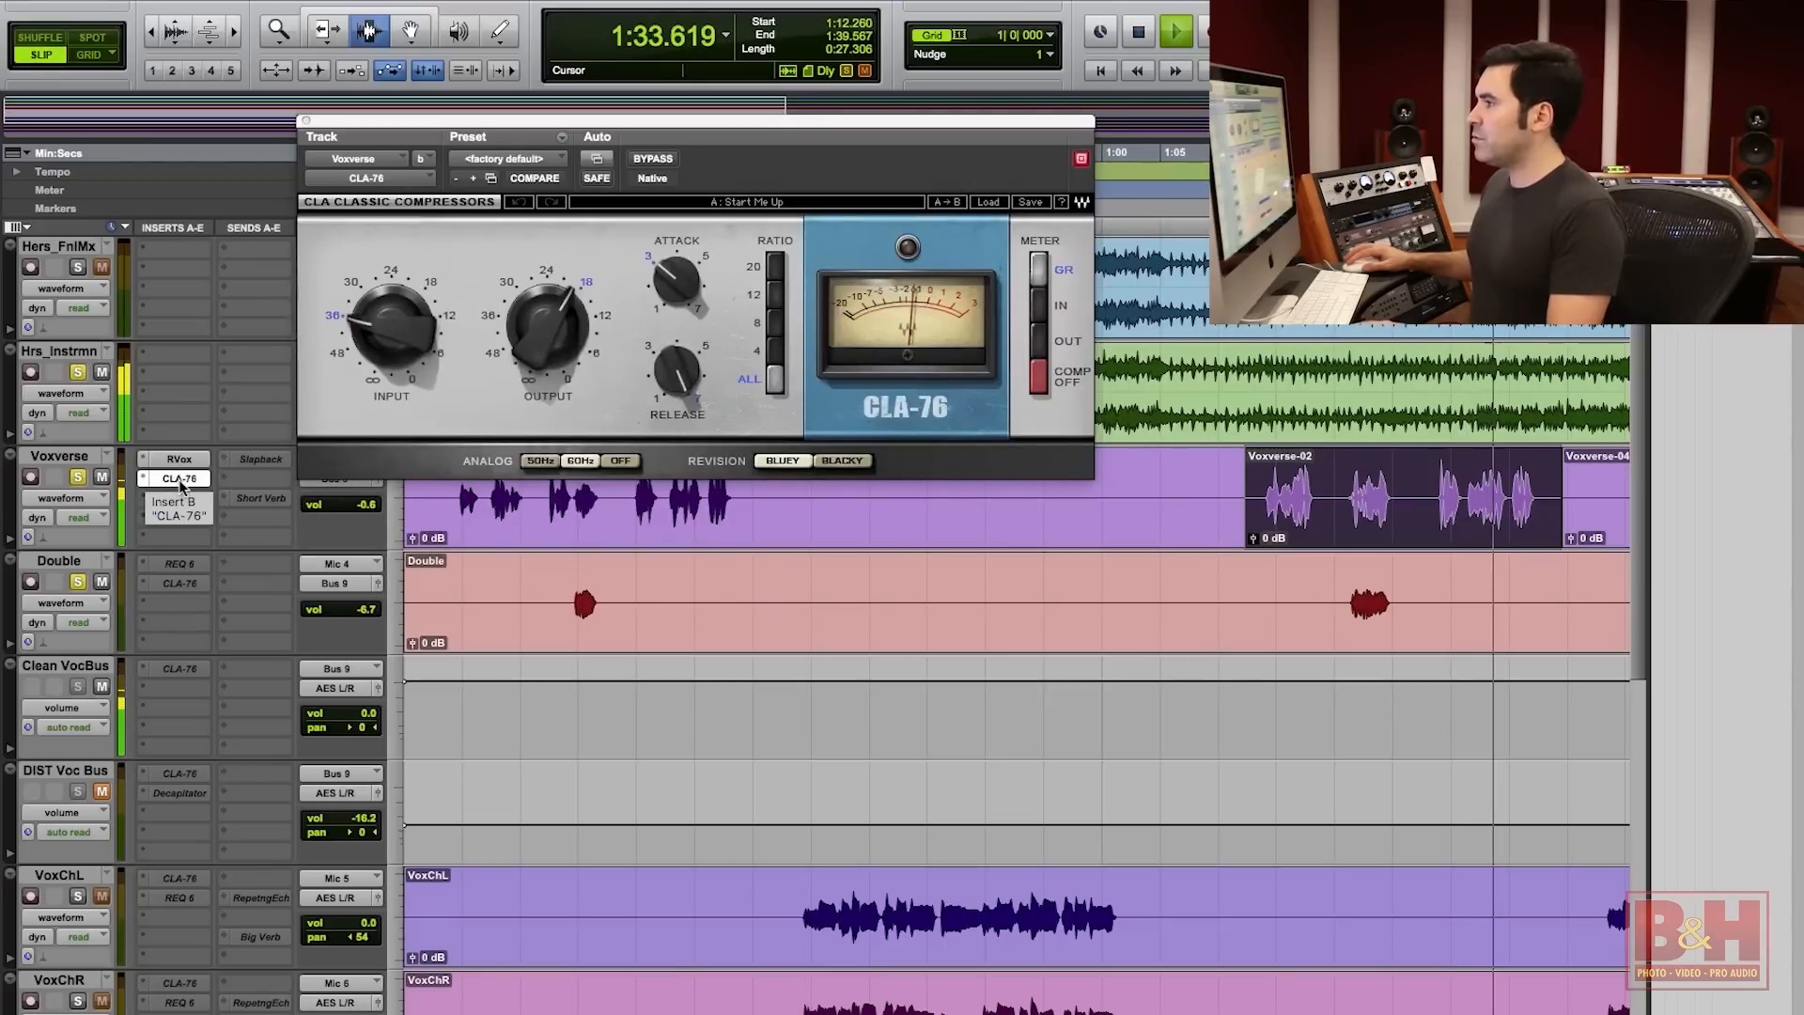
pyautogui.press('space')
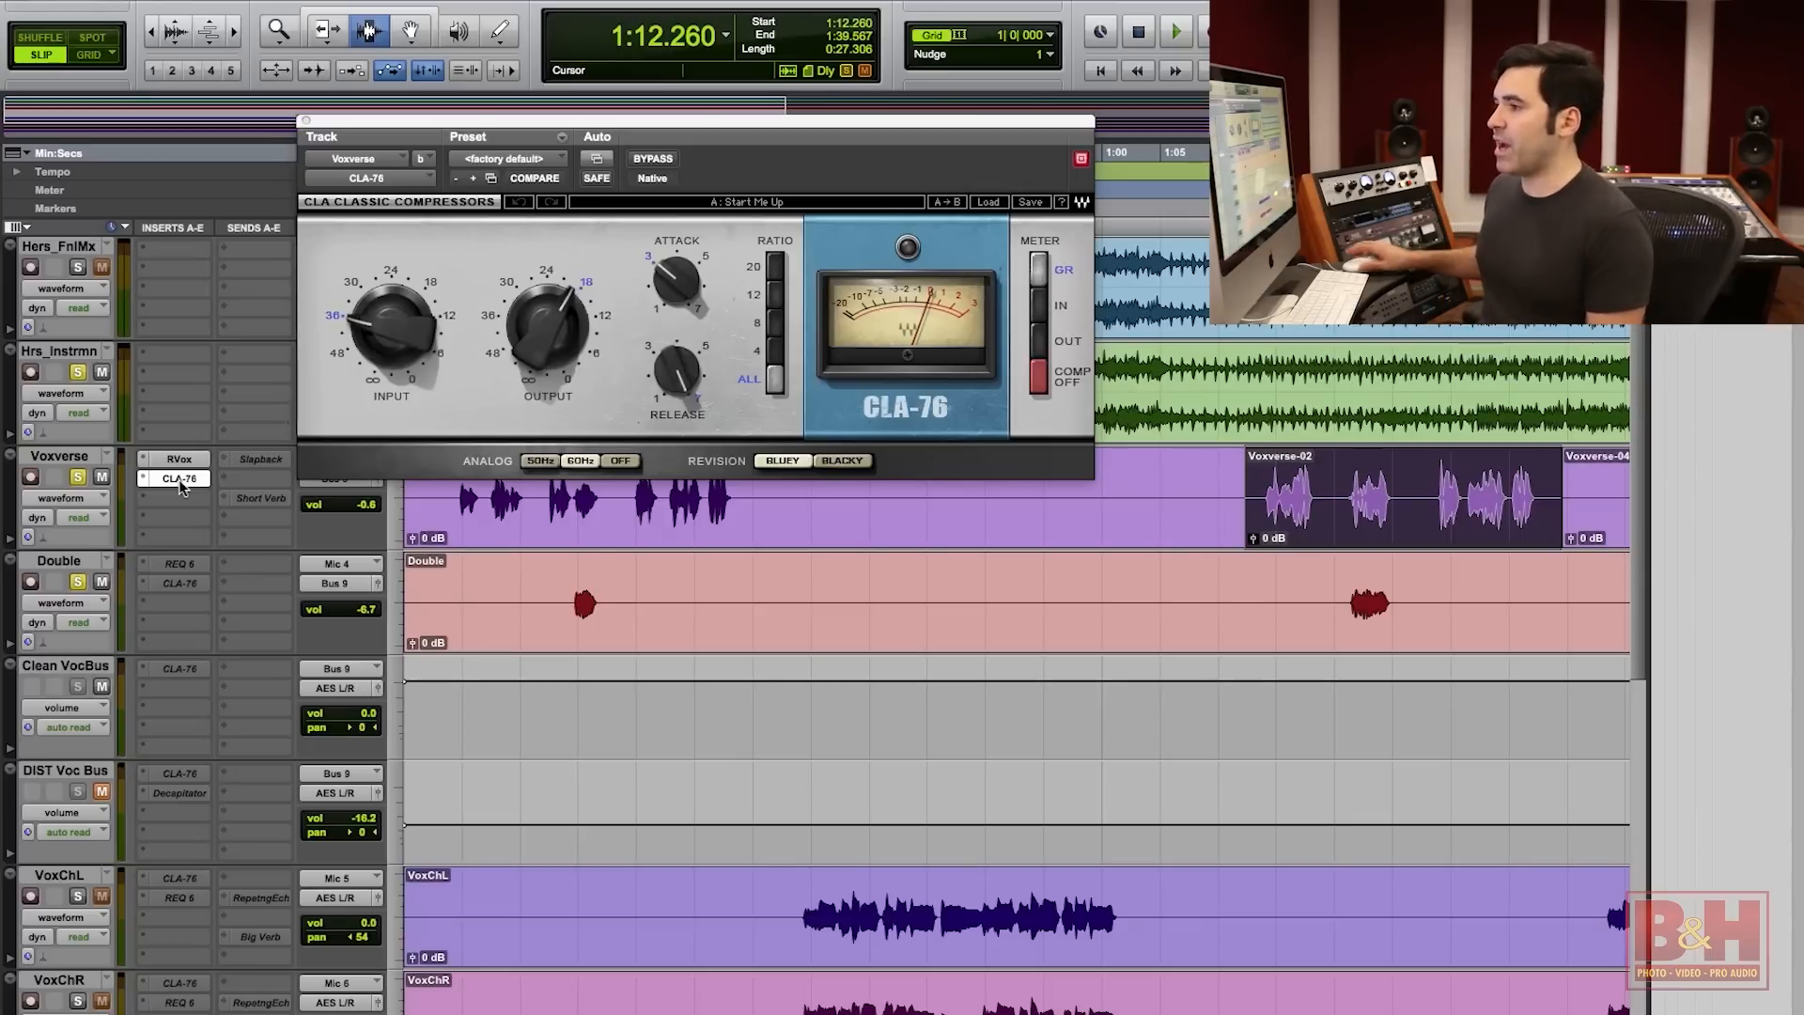
# Review RVox on Voxverse, close its window, and activate the CLA-76 inserts on Double and Clean VocBus.
pyautogui.click(181, 464)
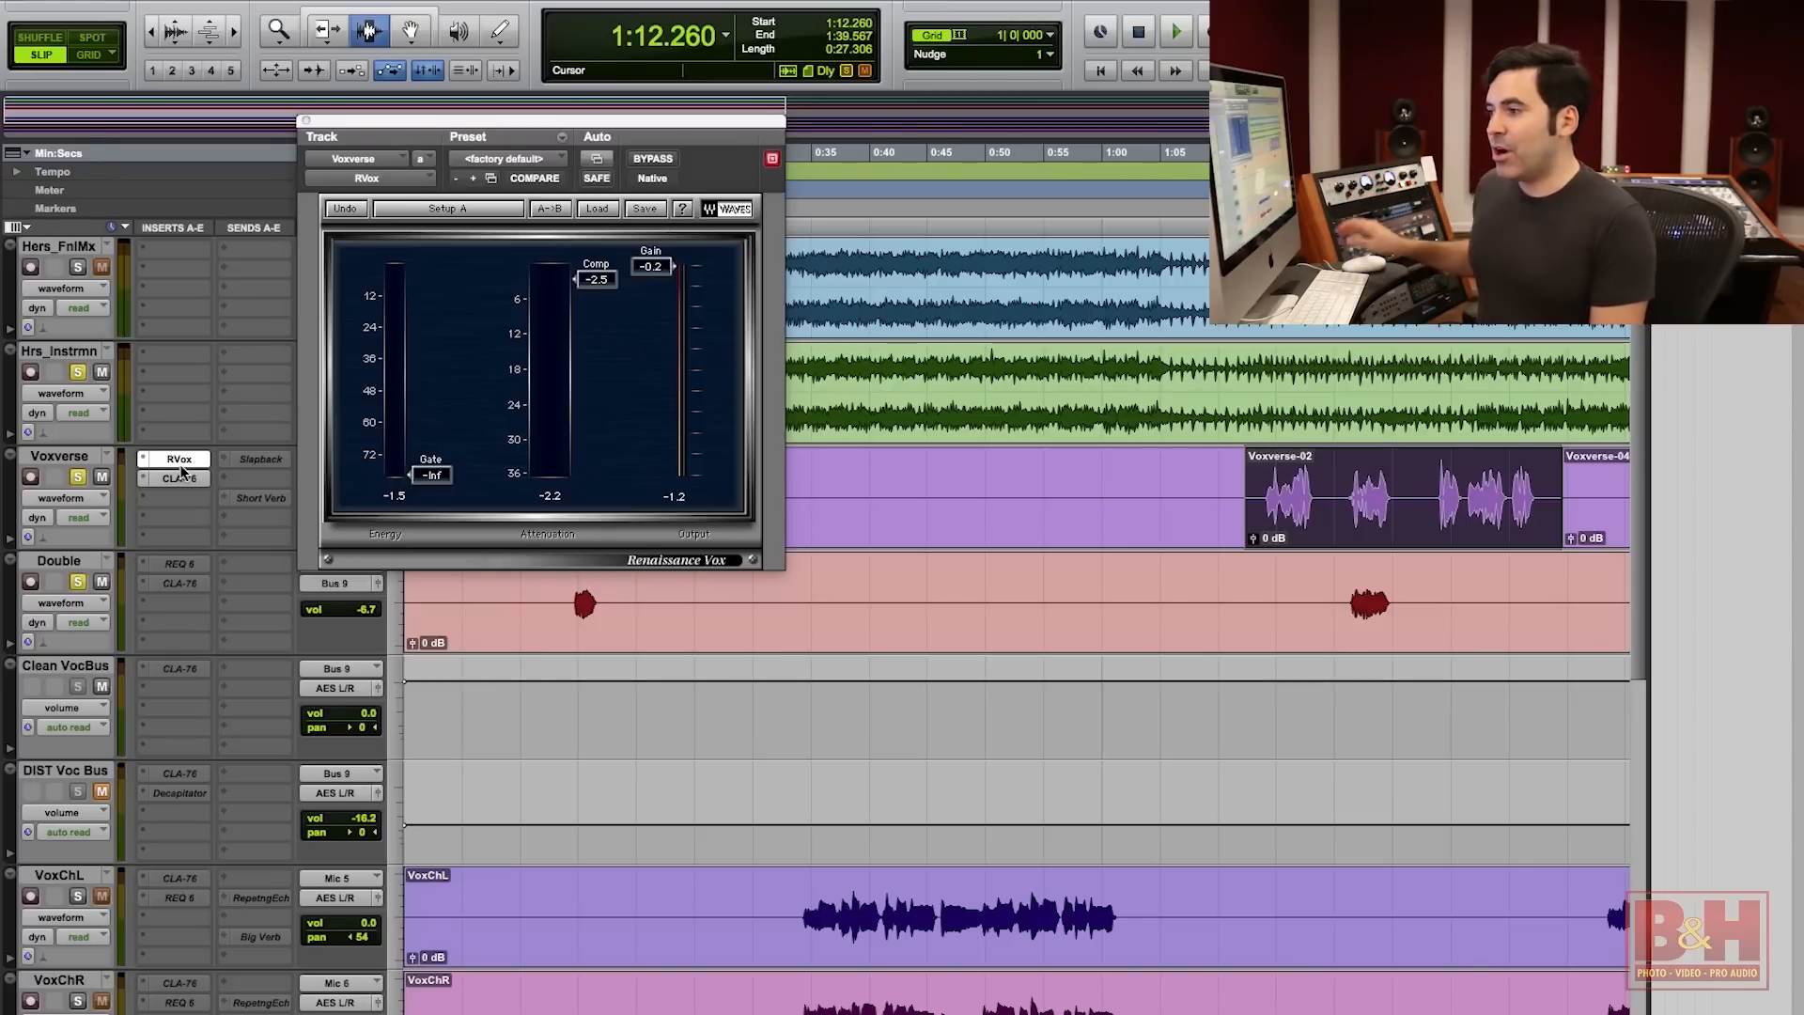
pyautogui.click(83, 669)
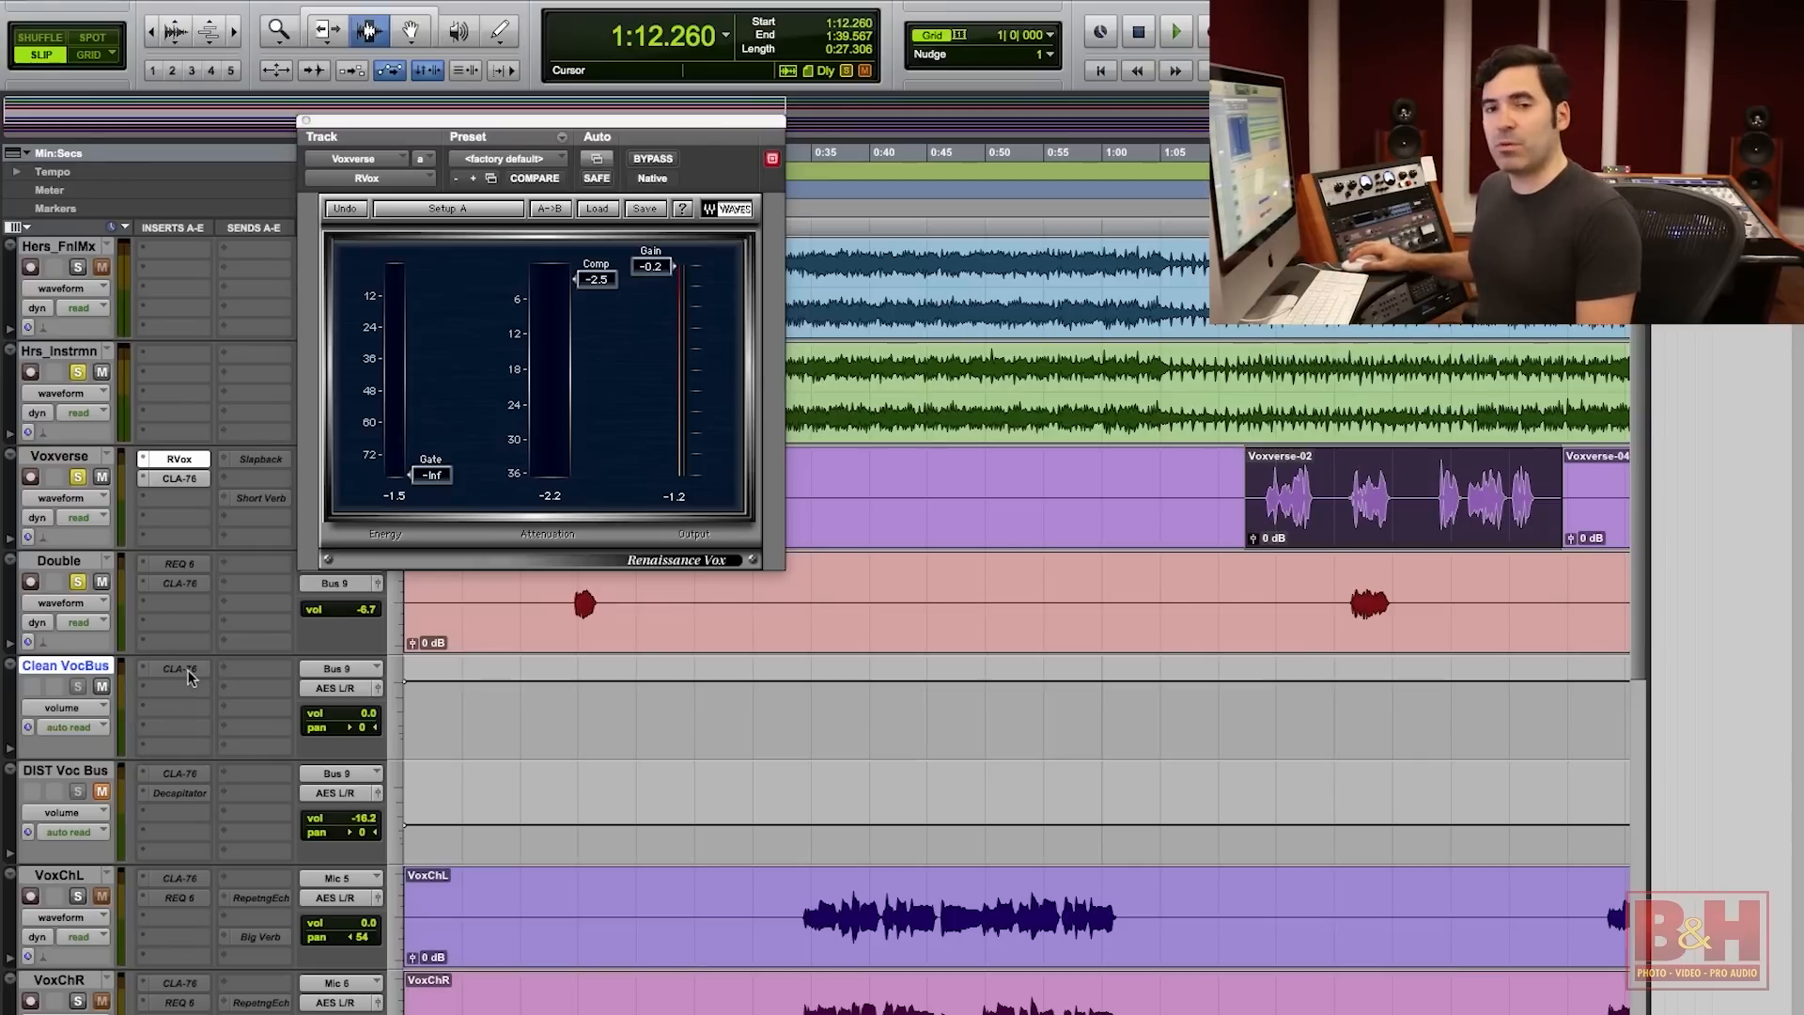
pyautogui.click(306, 121)
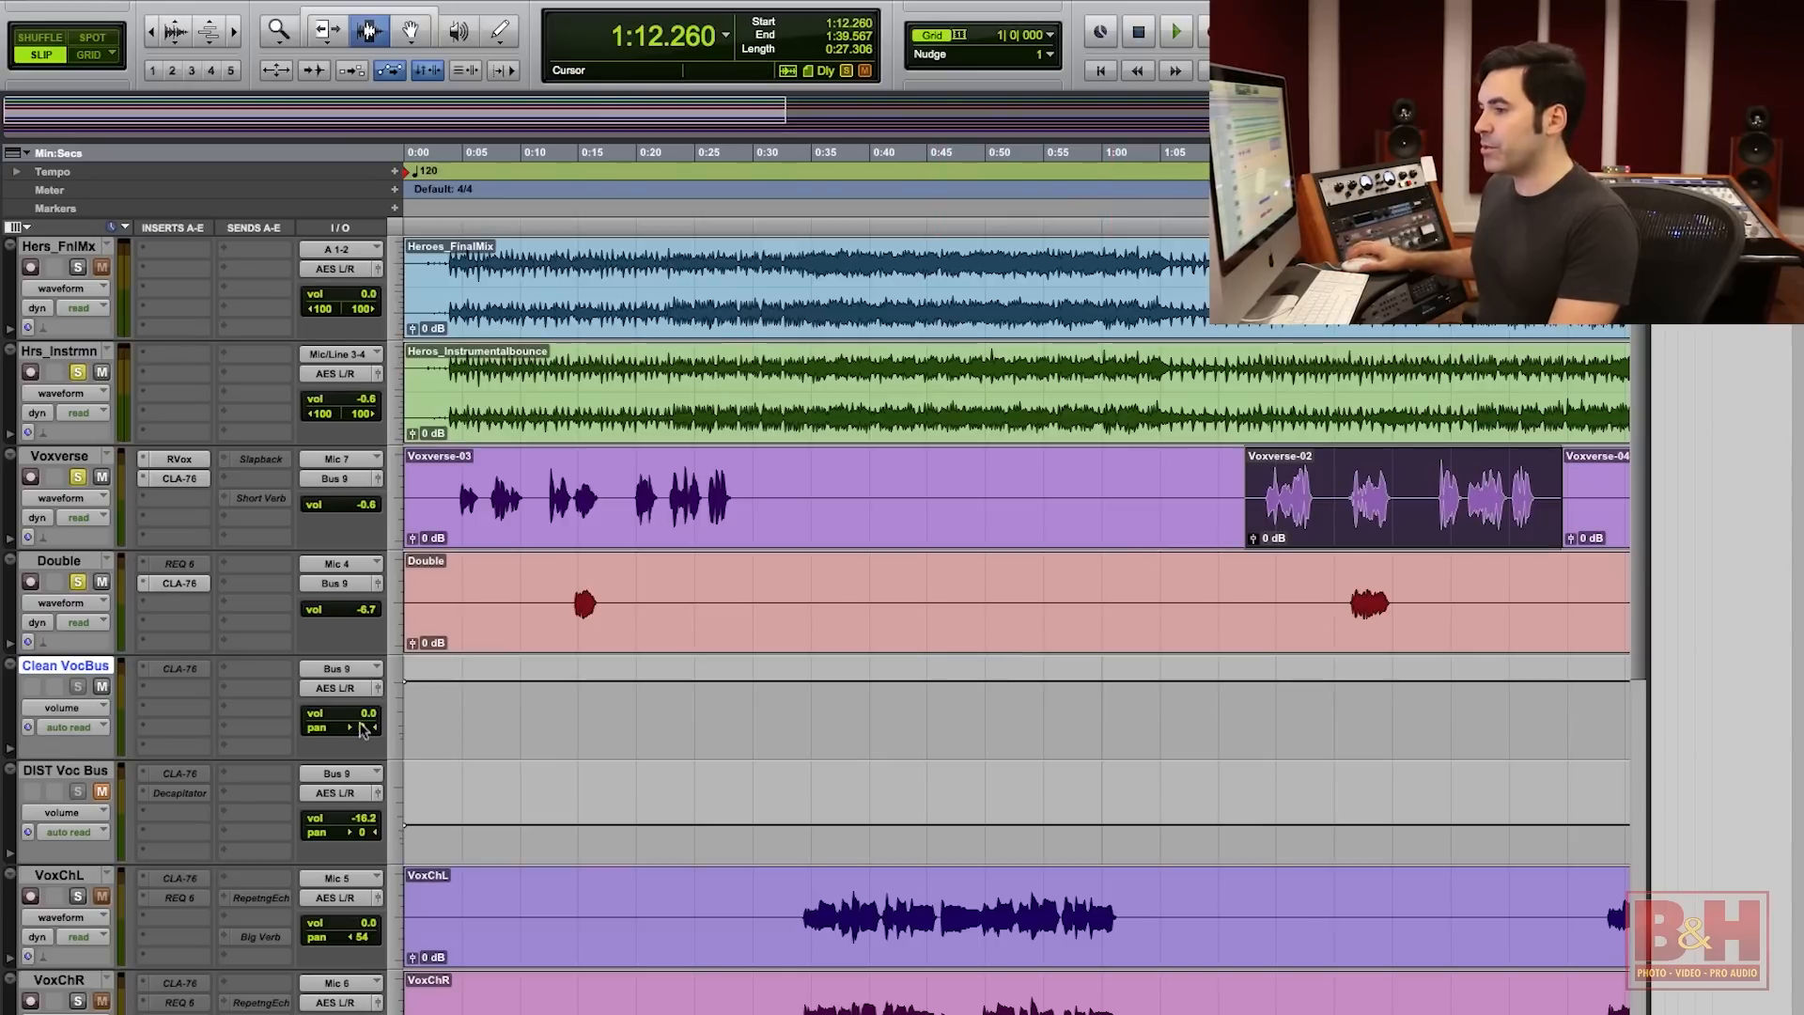
pyautogui.keyDown('ctrl'); pyautogui.keyDown('super'); pyautogui.click(179, 673); pyautogui.keyUp('super'); pyautogui.keyUp('ctrl')
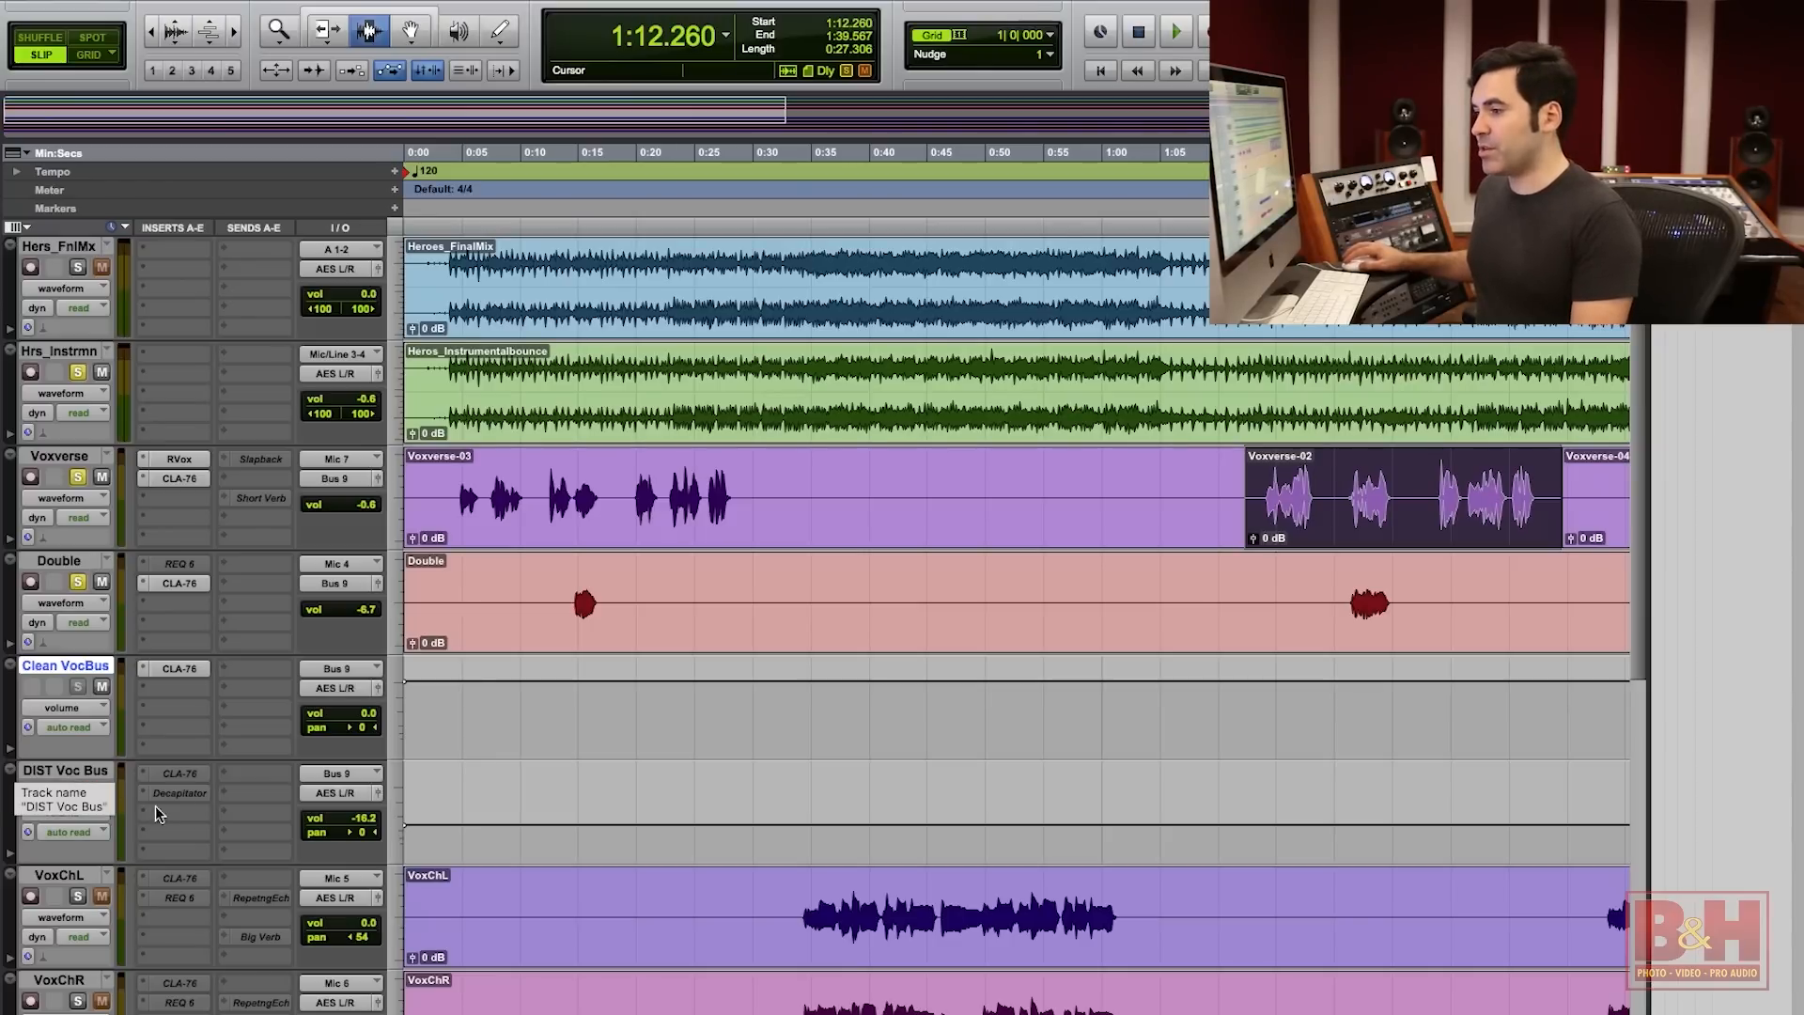
# Unmute DIST Voc Bus, activate its CLA-76 and Decapitator inserts, and display the Decapitator.
pyautogui.click(102, 793)
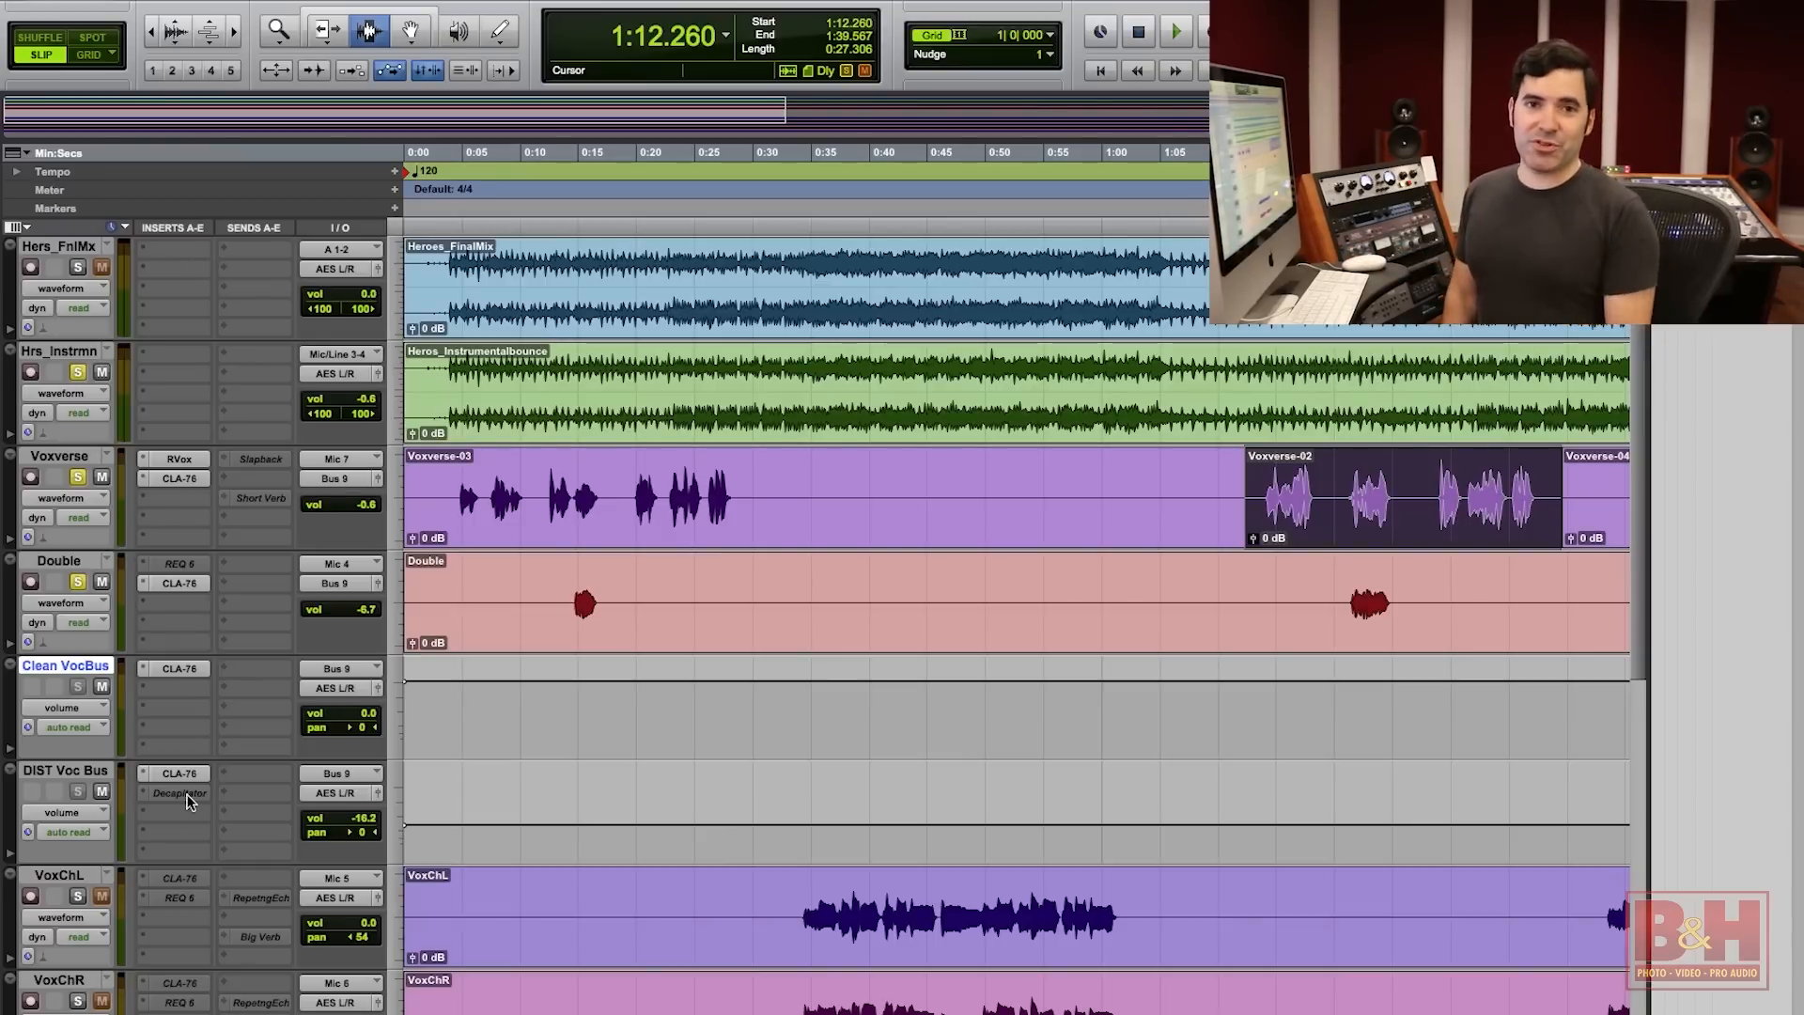
pyautogui.keyDown('ctrl'); pyautogui.keyDown('super'); pyautogui.click(188, 798); pyautogui.keyUp('super'); pyautogui.keyUp('ctrl')
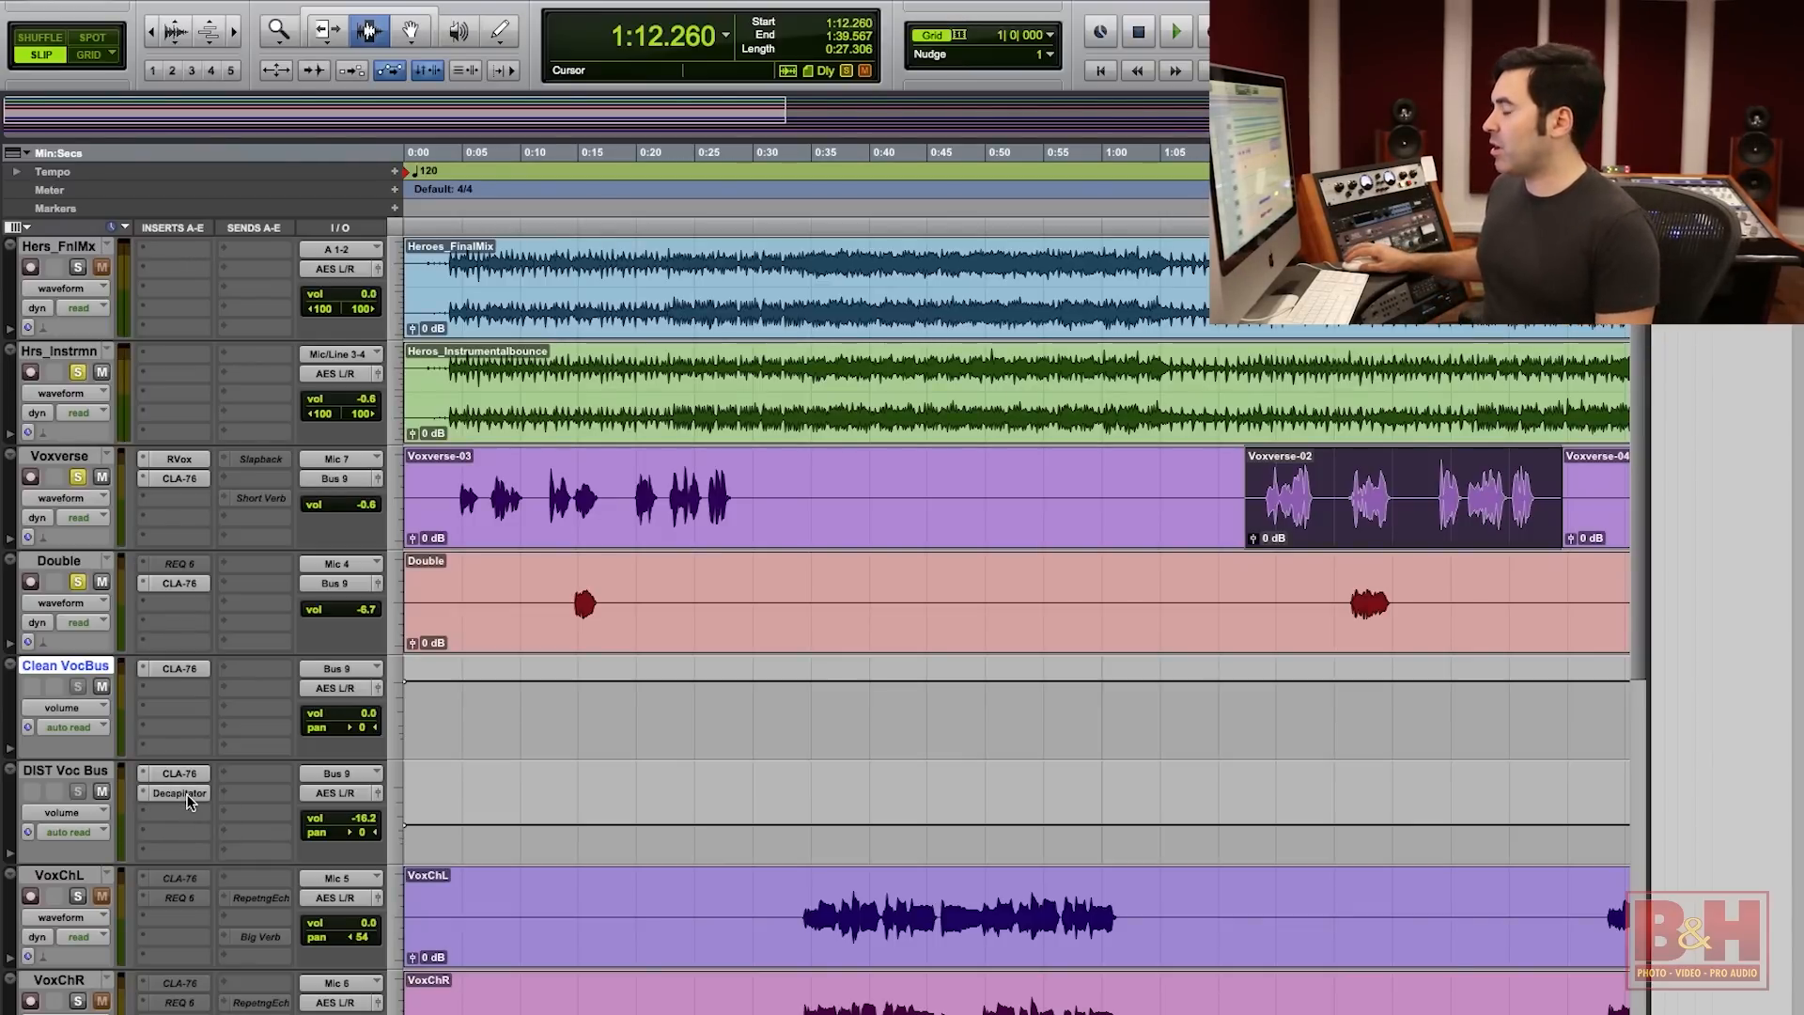
pyautogui.click(183, 794)
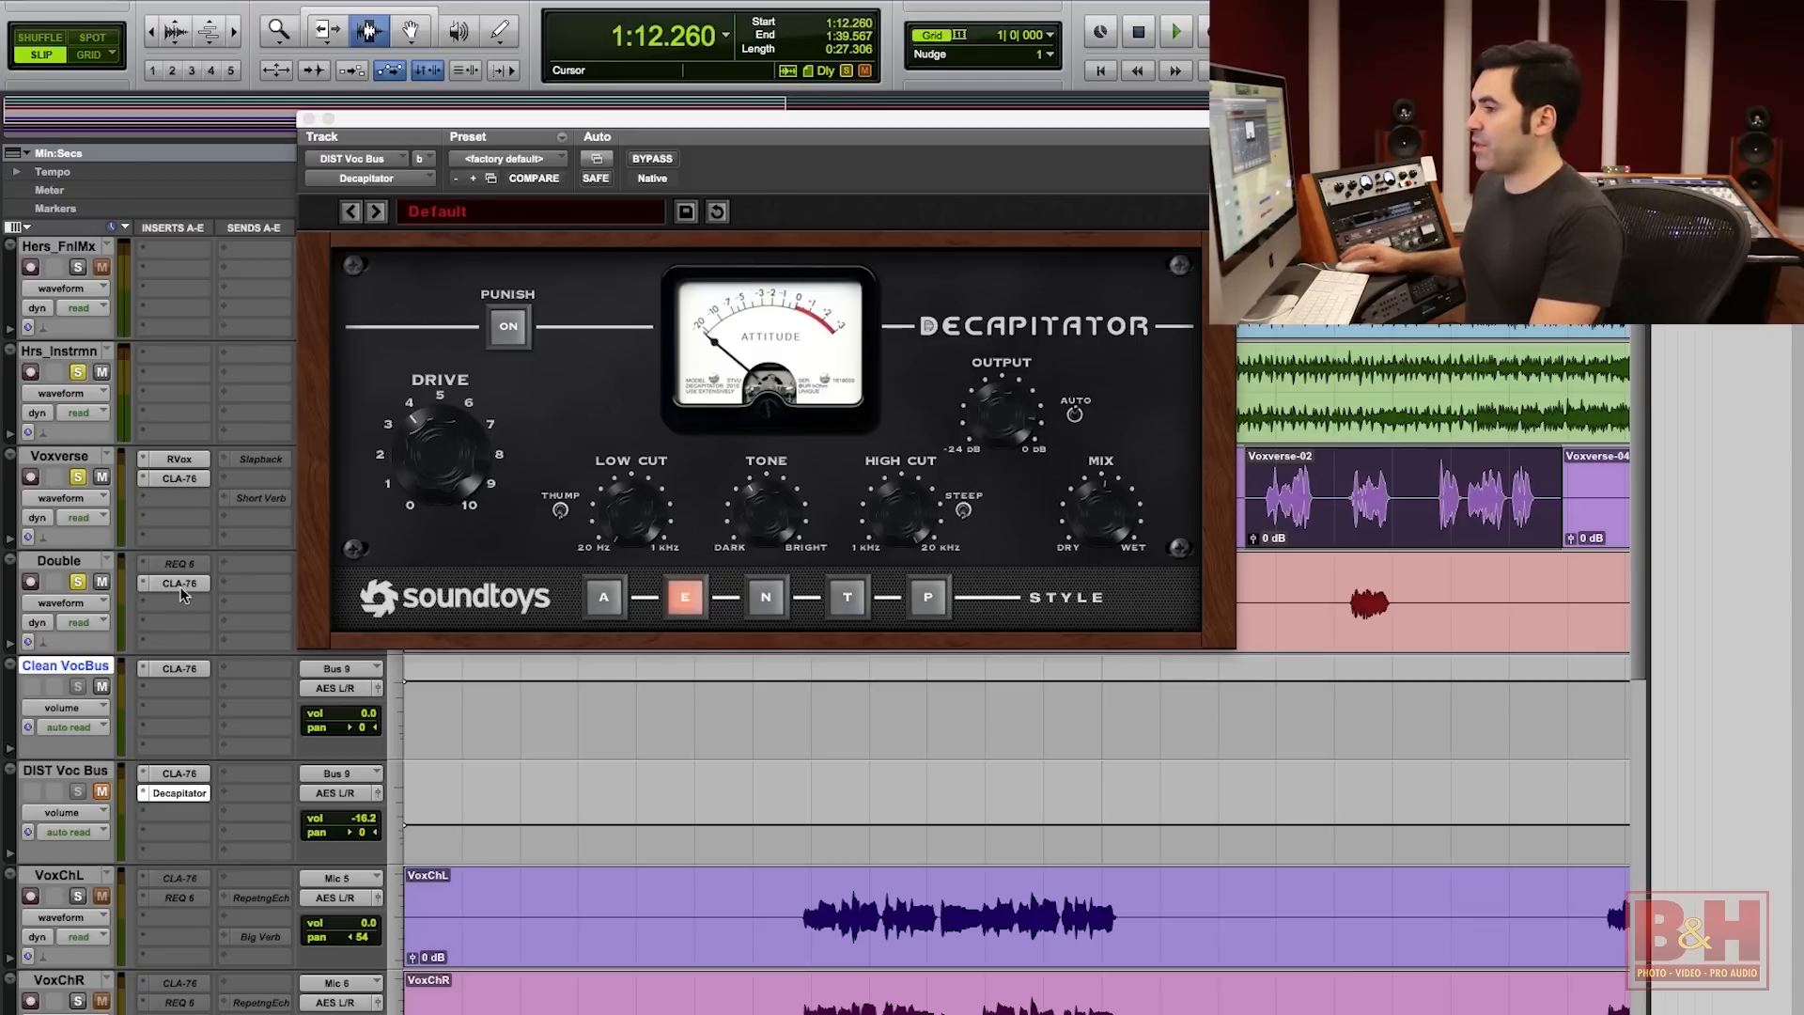
# Play the verse with the vocal and bus plug-ins bypassed, and re-enable them during playback to compare the sound.
pyautogui.moveTo(184, 592); pyautogui.dragTo(186, 669)
pyautogui.moveTo(180, 798); pyautogui.dragTo(338, 398)
pyautogui.moveTo(691, 120); pyautogui.dragTo(849, 650)
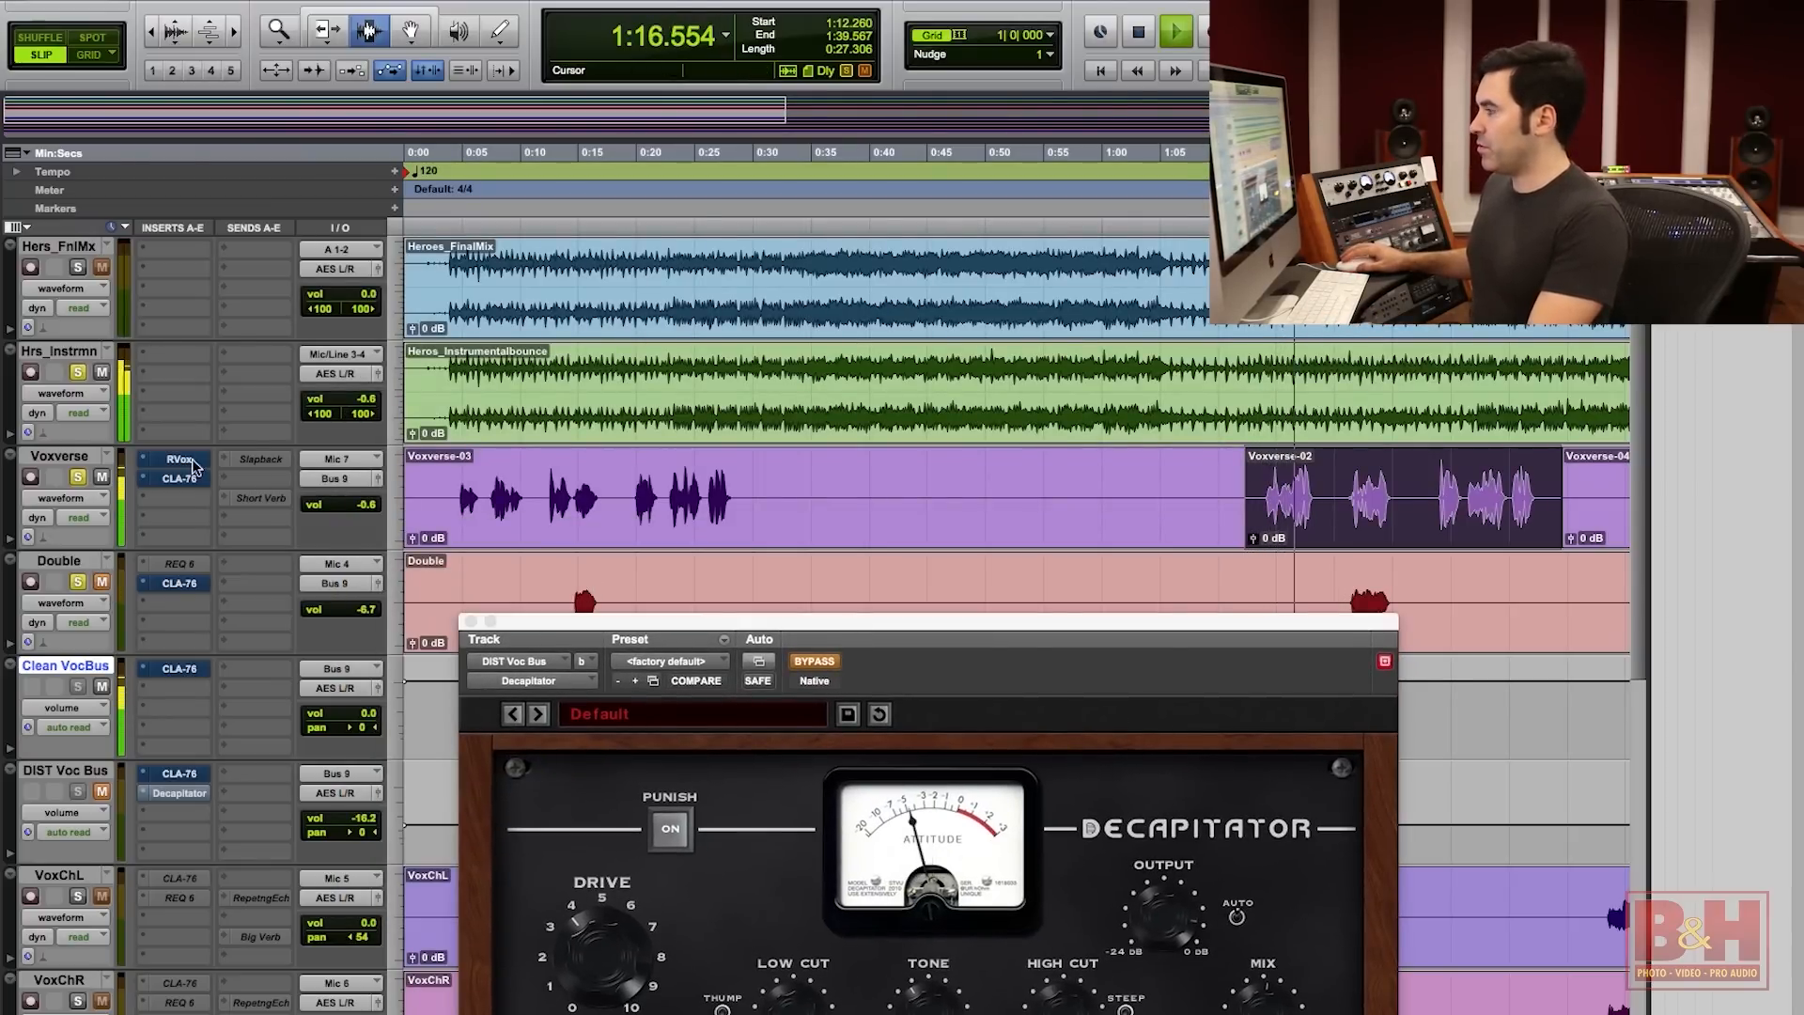
pyautogui.moveTo(181, 460); pyautogui.dragTo(179, 793)
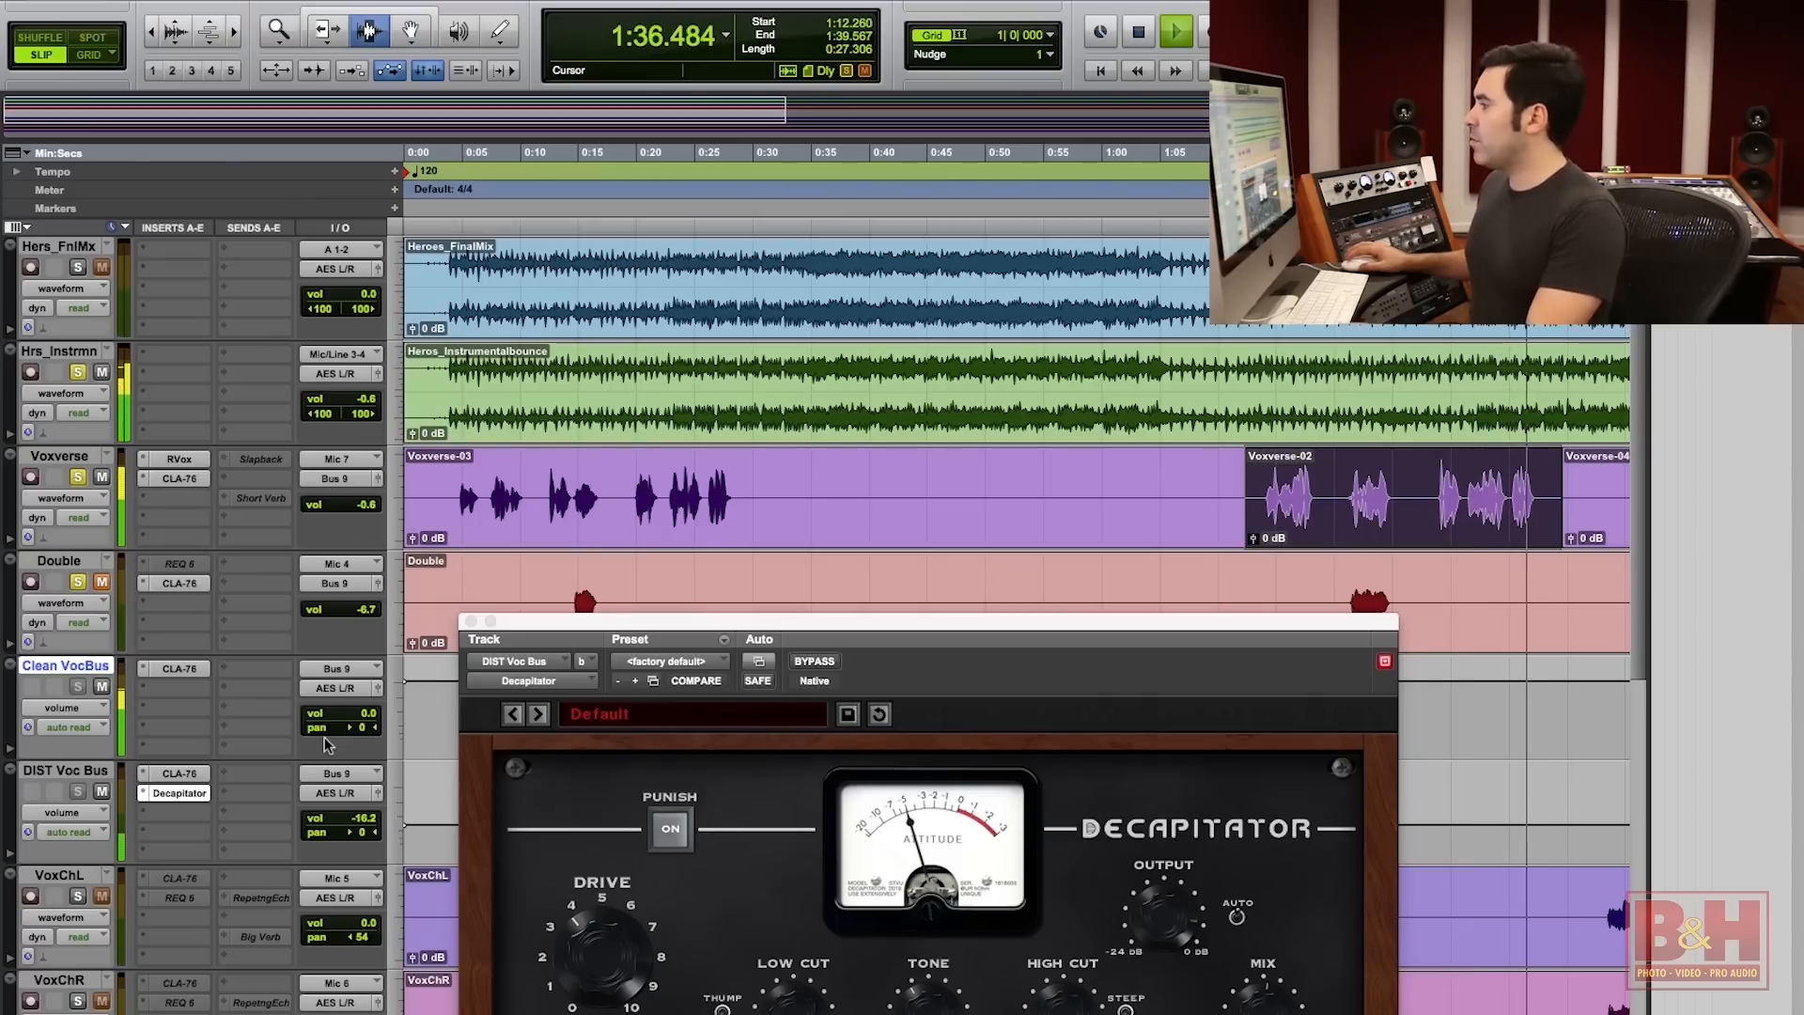
pyautogui.press('space')
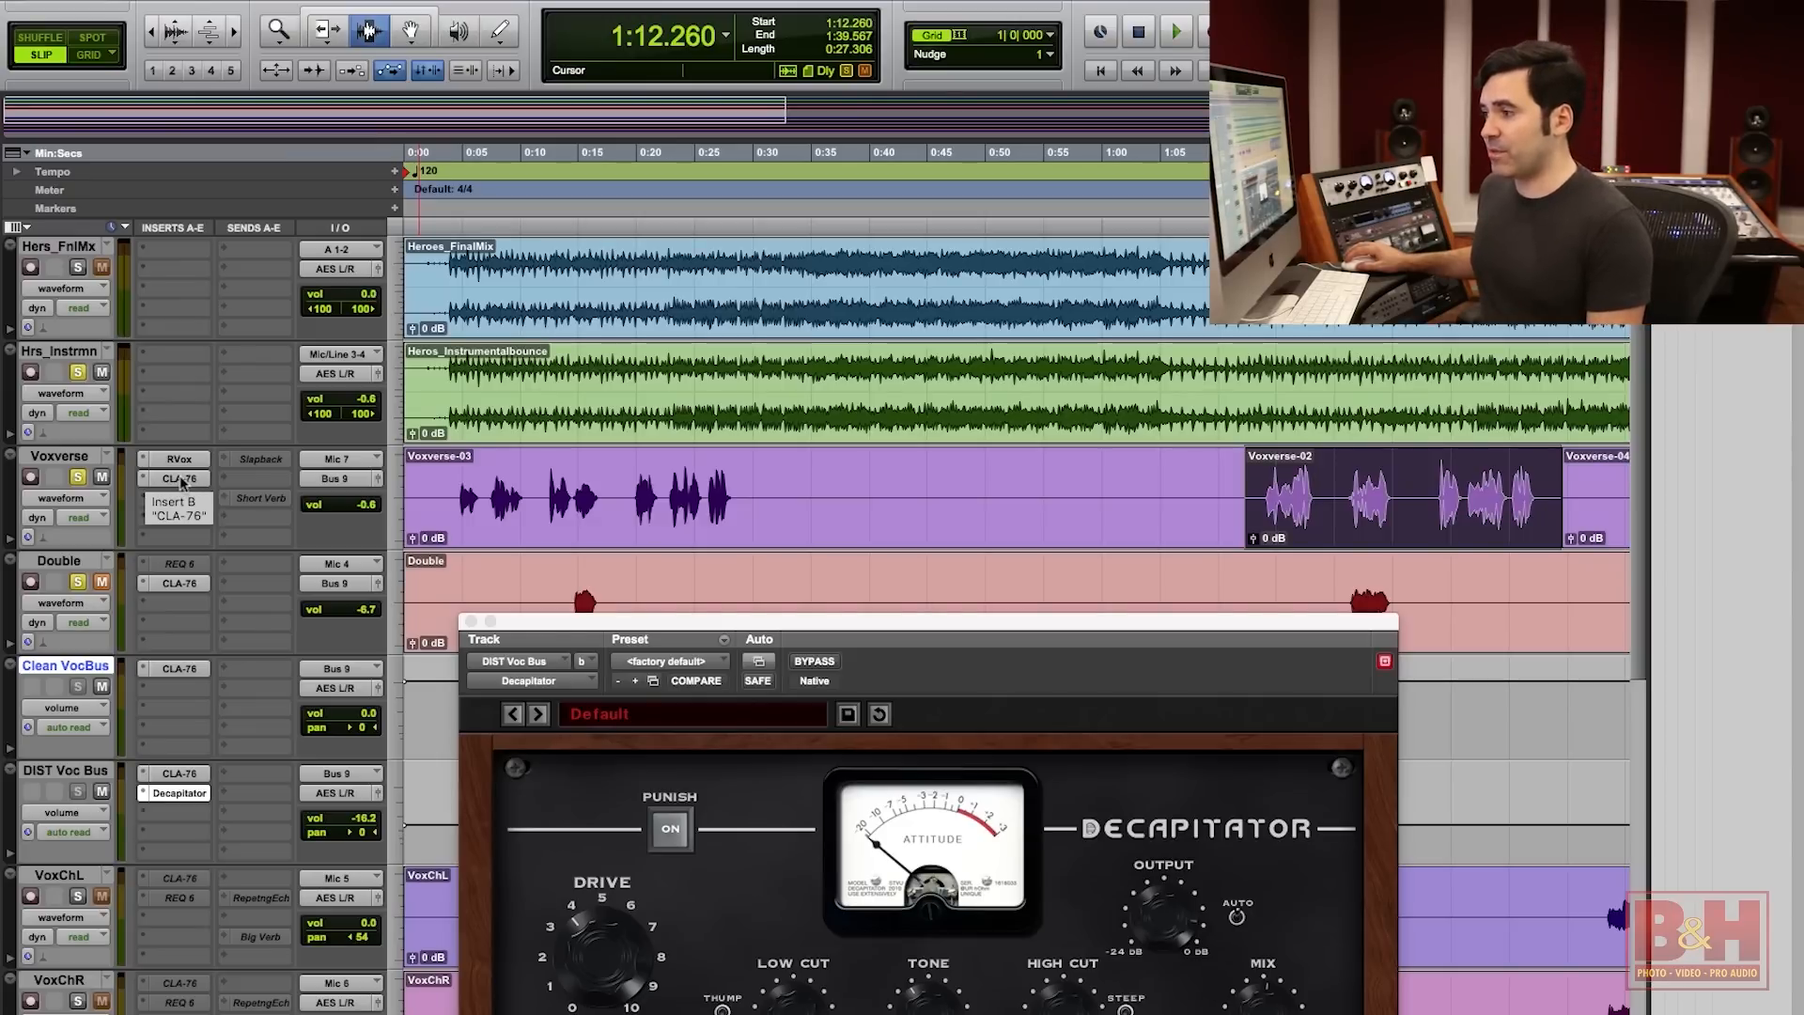
# Examine the CLA-76 settings on Clean VocBus and DIST Voc Bus and the Decapitator settings, and close the plug-in window.
pyautogui.click(180, 665)
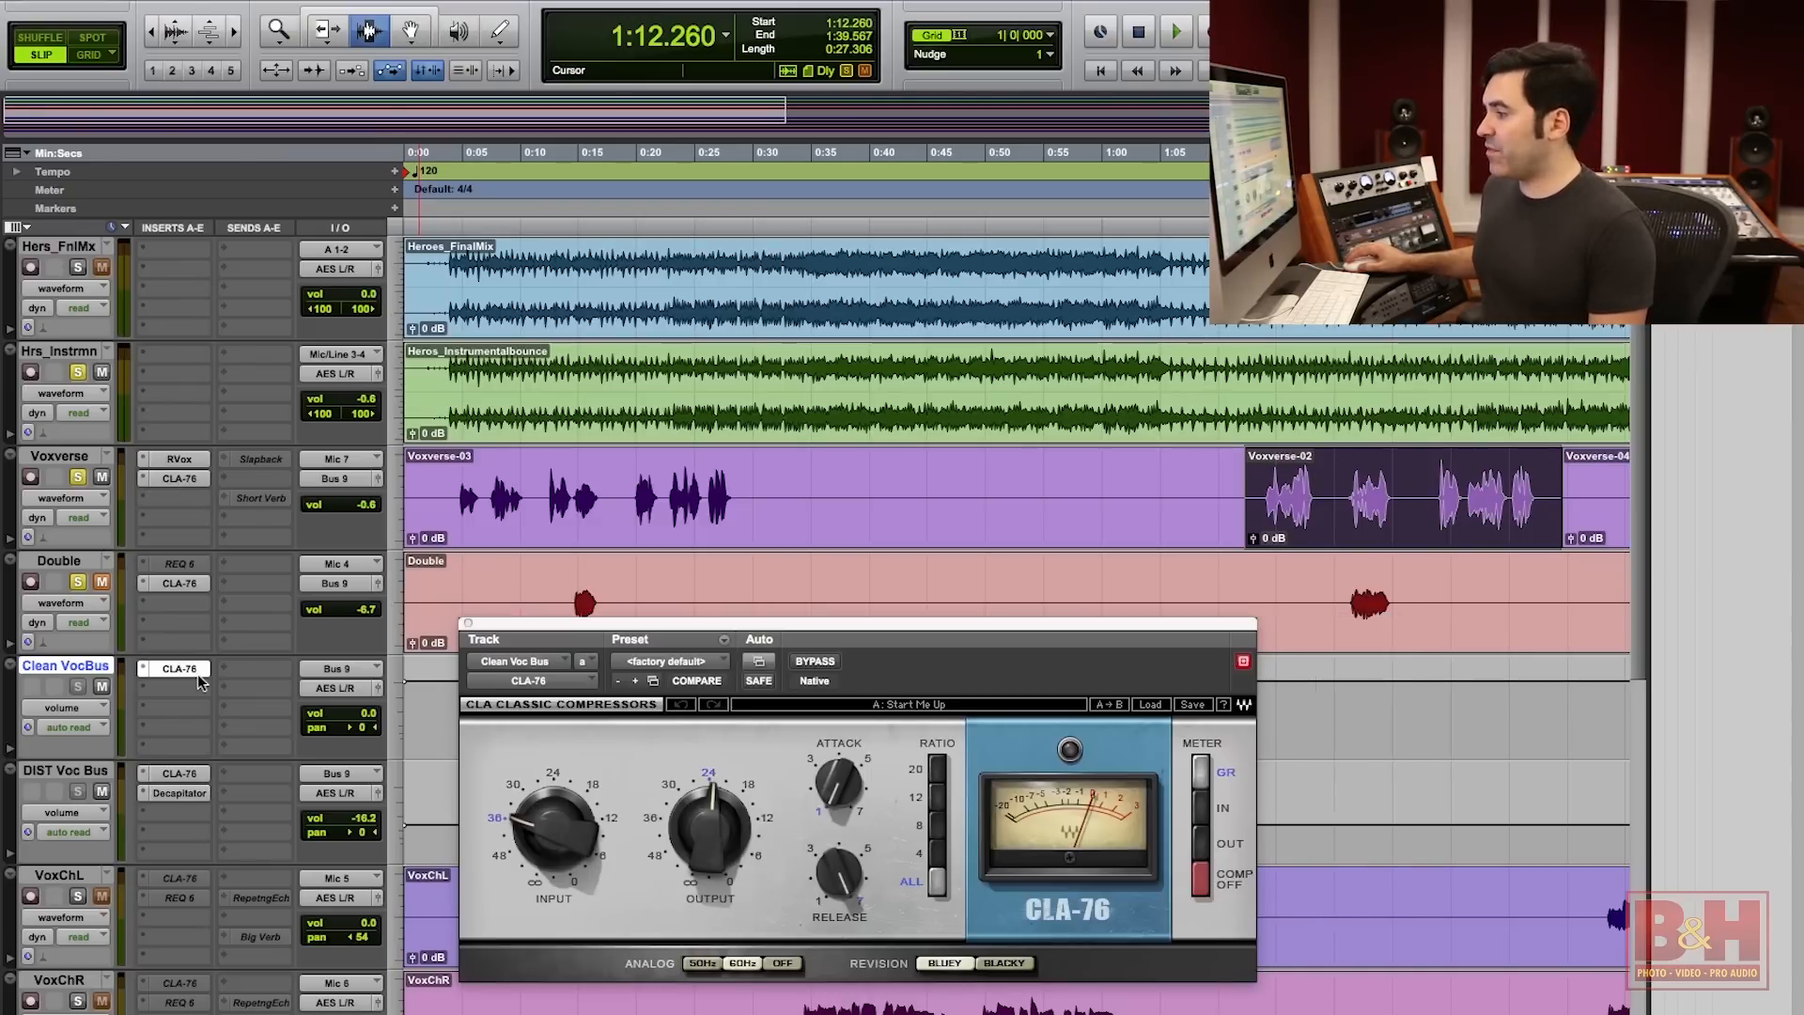
pyautogui.moveTo(592, 630); pyautogui.dragTo(570, 364)
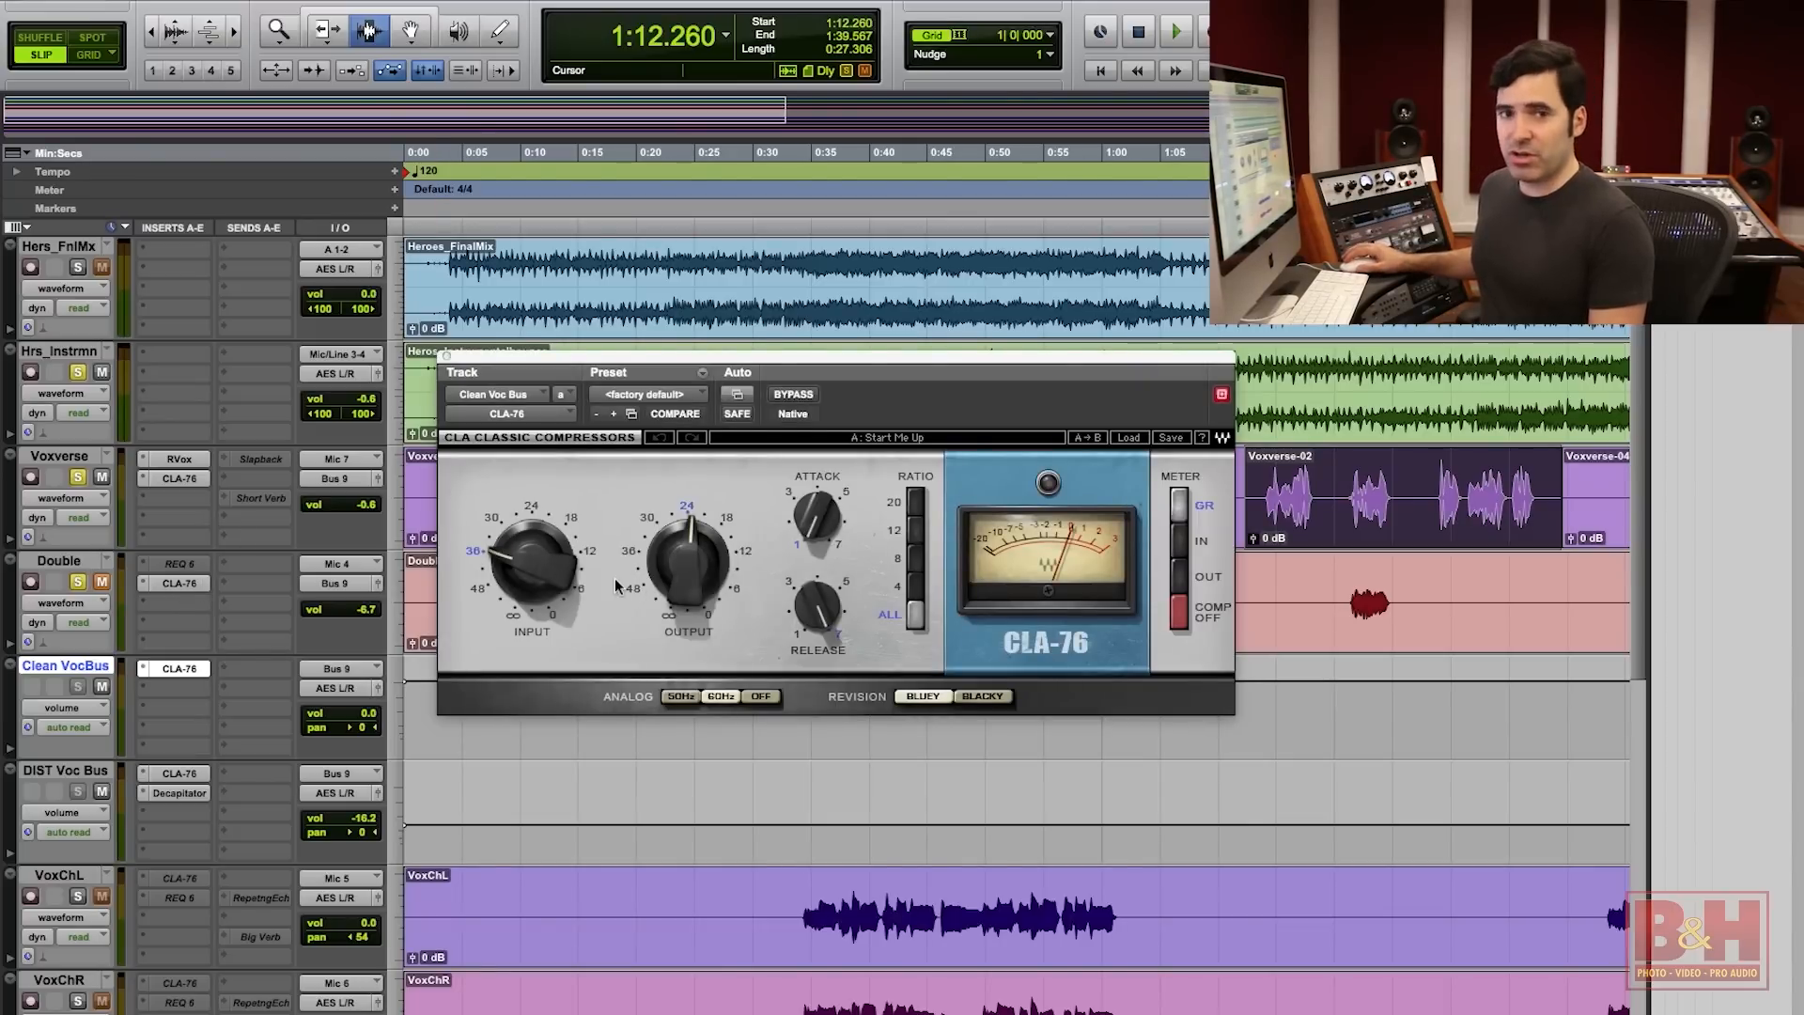
pyautogui.click(180, 773)
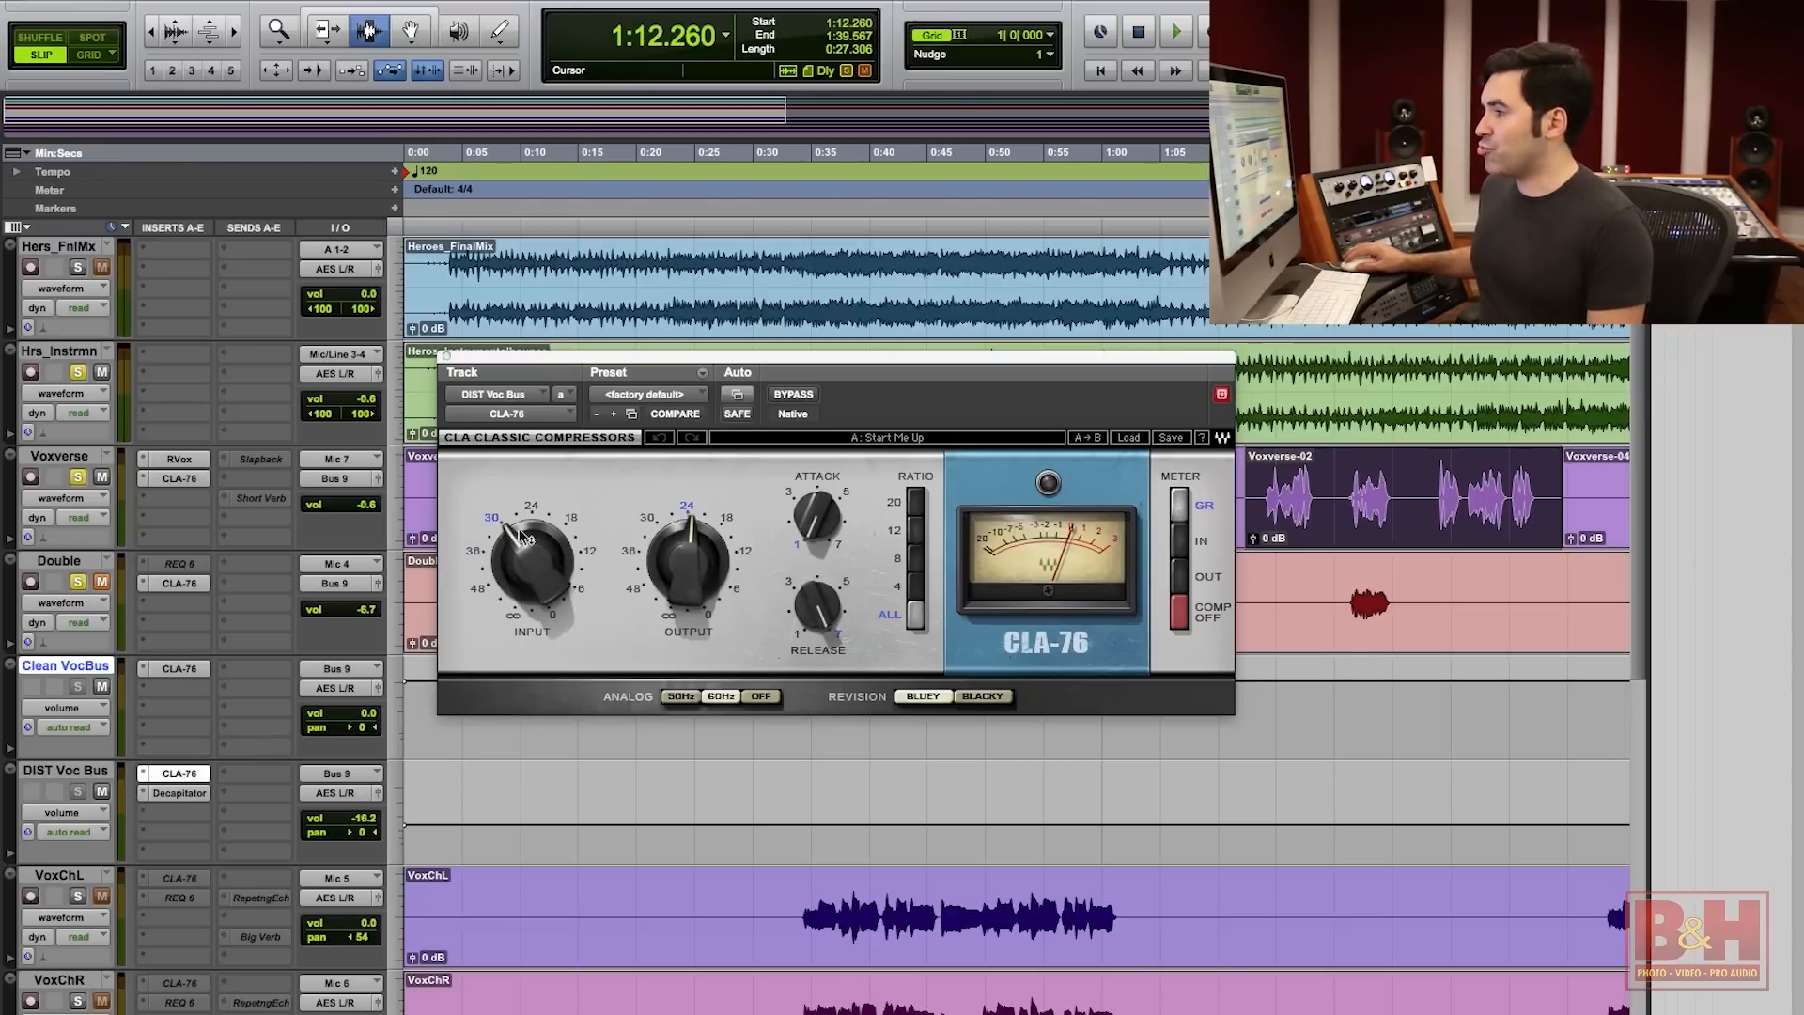
pyautogui.click(188, 792)
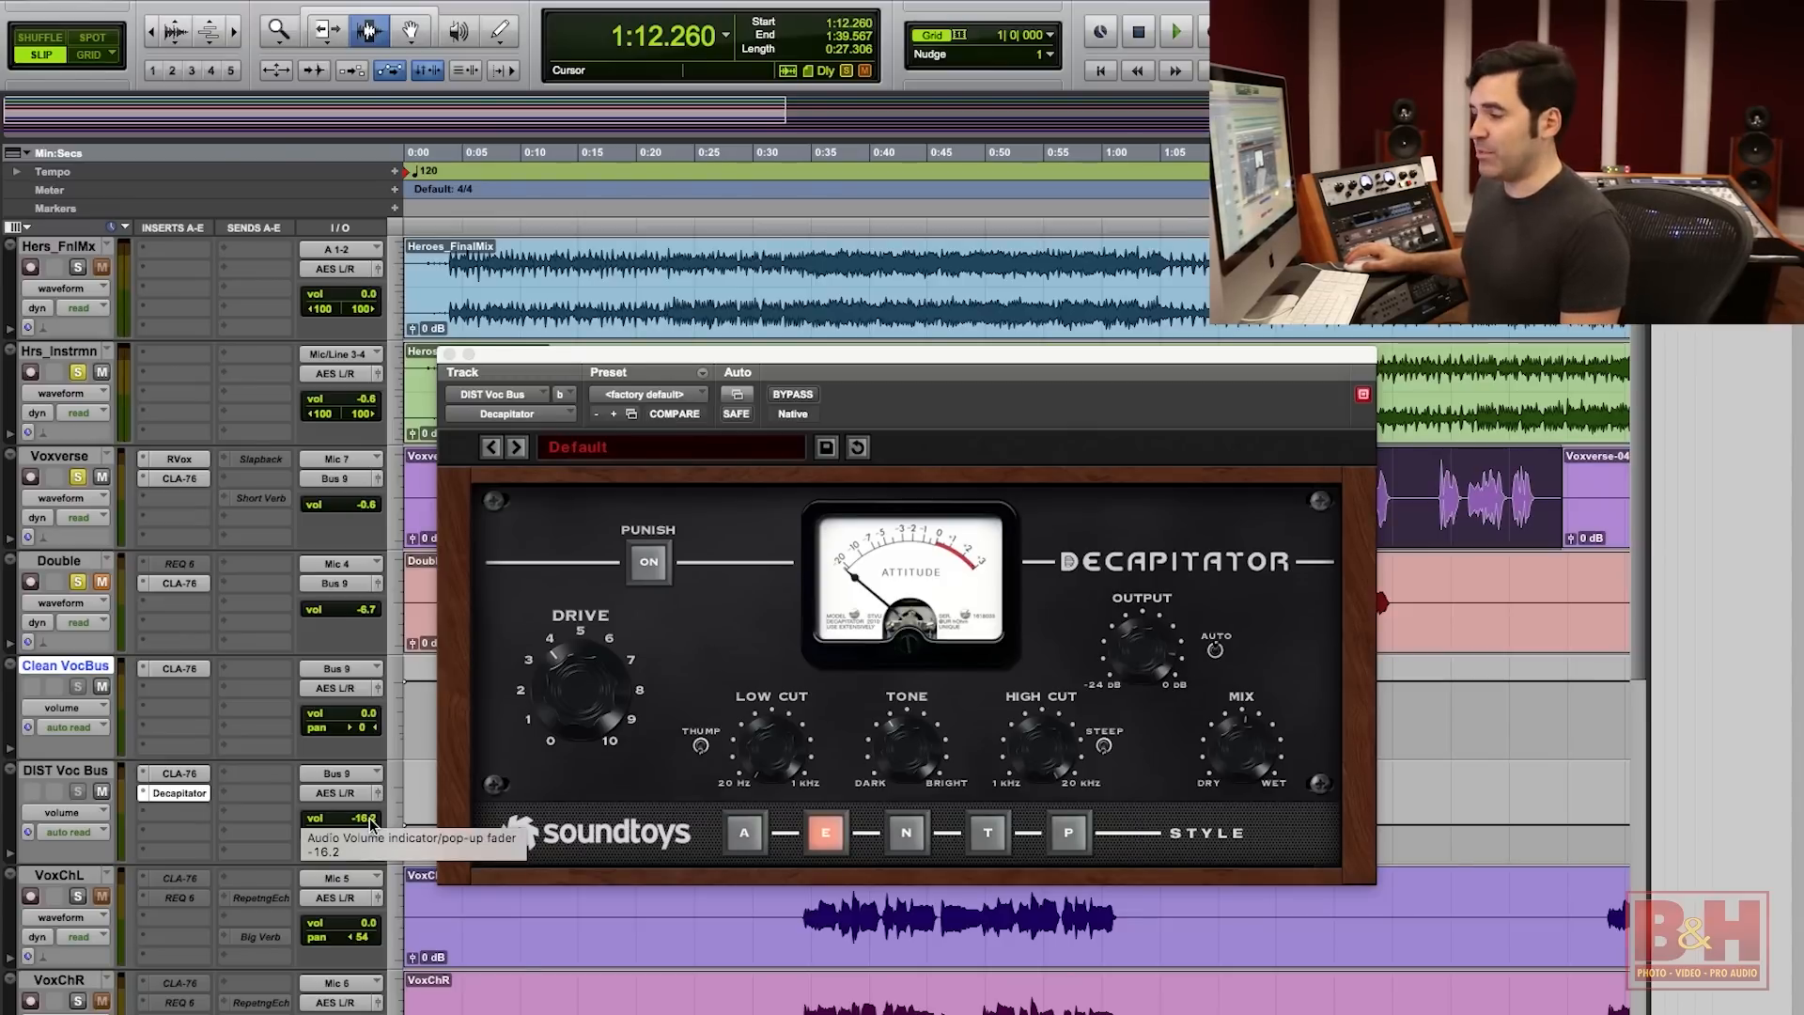
pyautogui.click(449, 355)
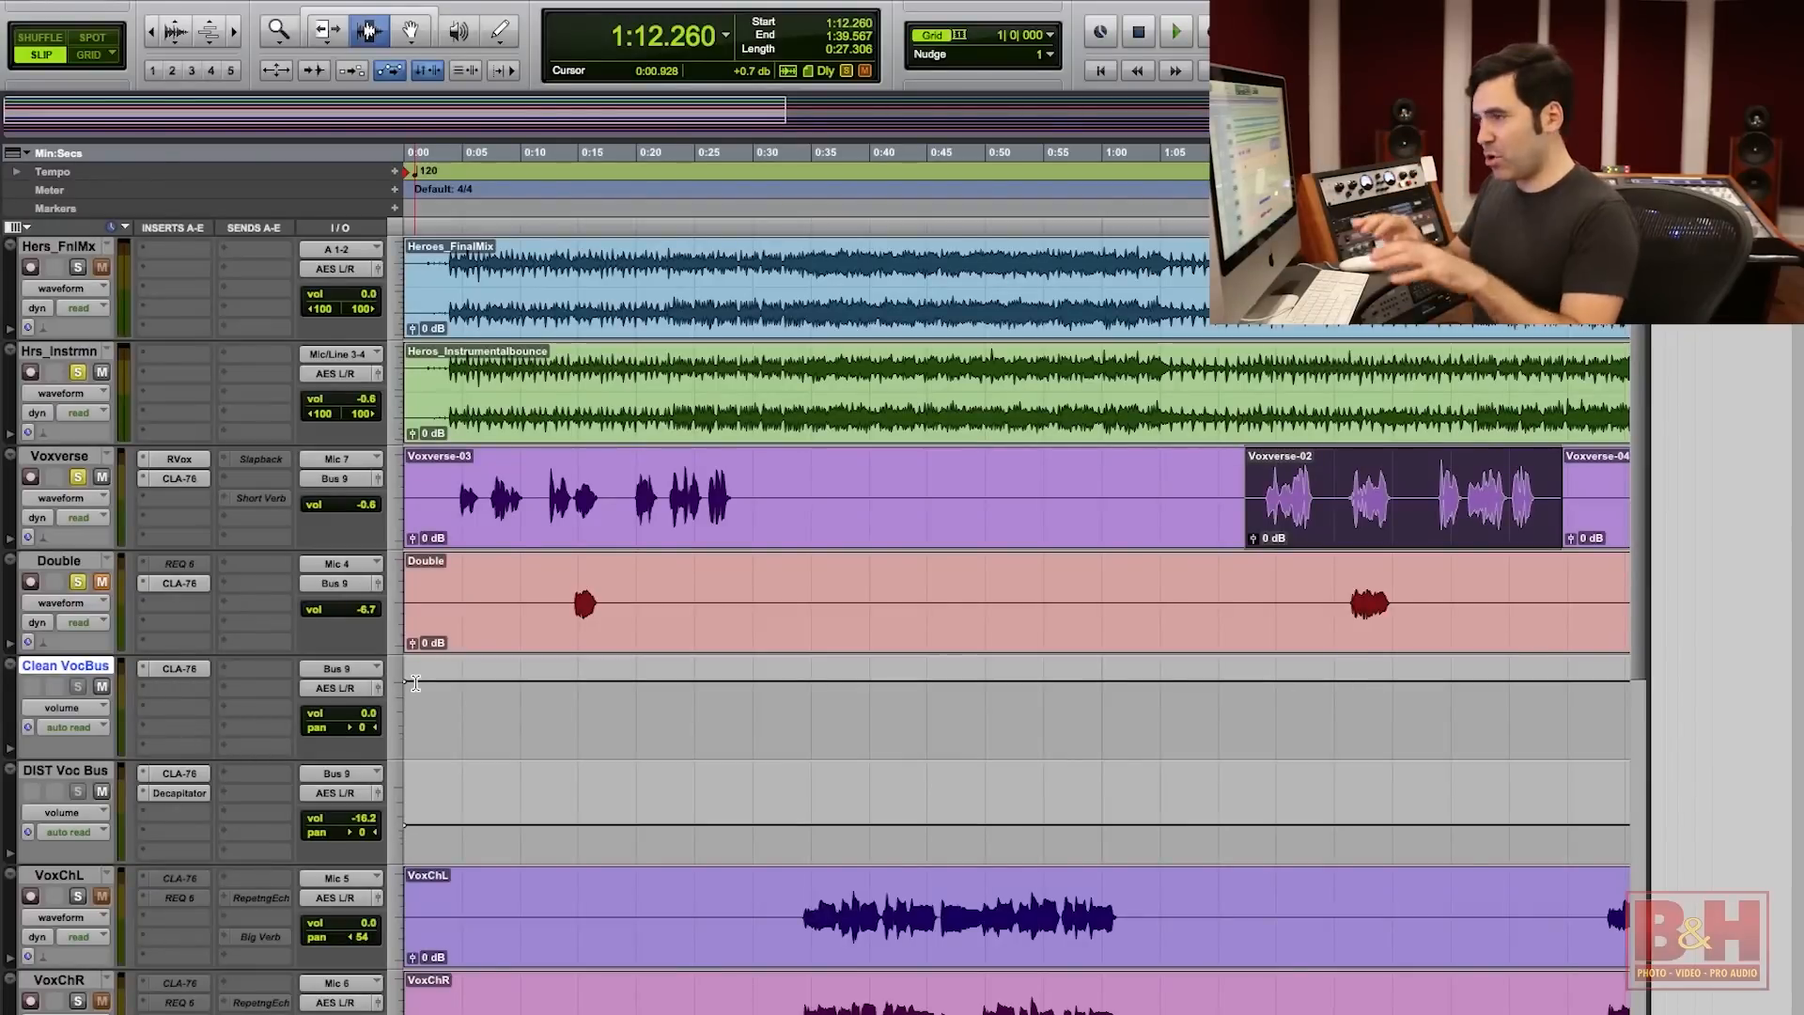
# Bypass the active inserts on Voxverse, Clean VocBus and DIST Voc Bus and play the verse.
pyautogui.keyDown('super'); pyautogui.click(178, 461); pyautogui.keyUp('super')
pyautogui.keyDown('super'); pyautogui.click(178, 480); pyautogui.keyUp('super')
pyautogui.keyDown('super'); pyautogui.click(179, 668); pyautogui.keyUp('super')
pyautogui.keyDown('super'); pyautogui.click(179, 773); pyautogui.keyUp('super')
pyautogui.keyDown('super'); pyautogui.click(180, 793); pyautogui.keyUp('super')
pyautogui.press('space')
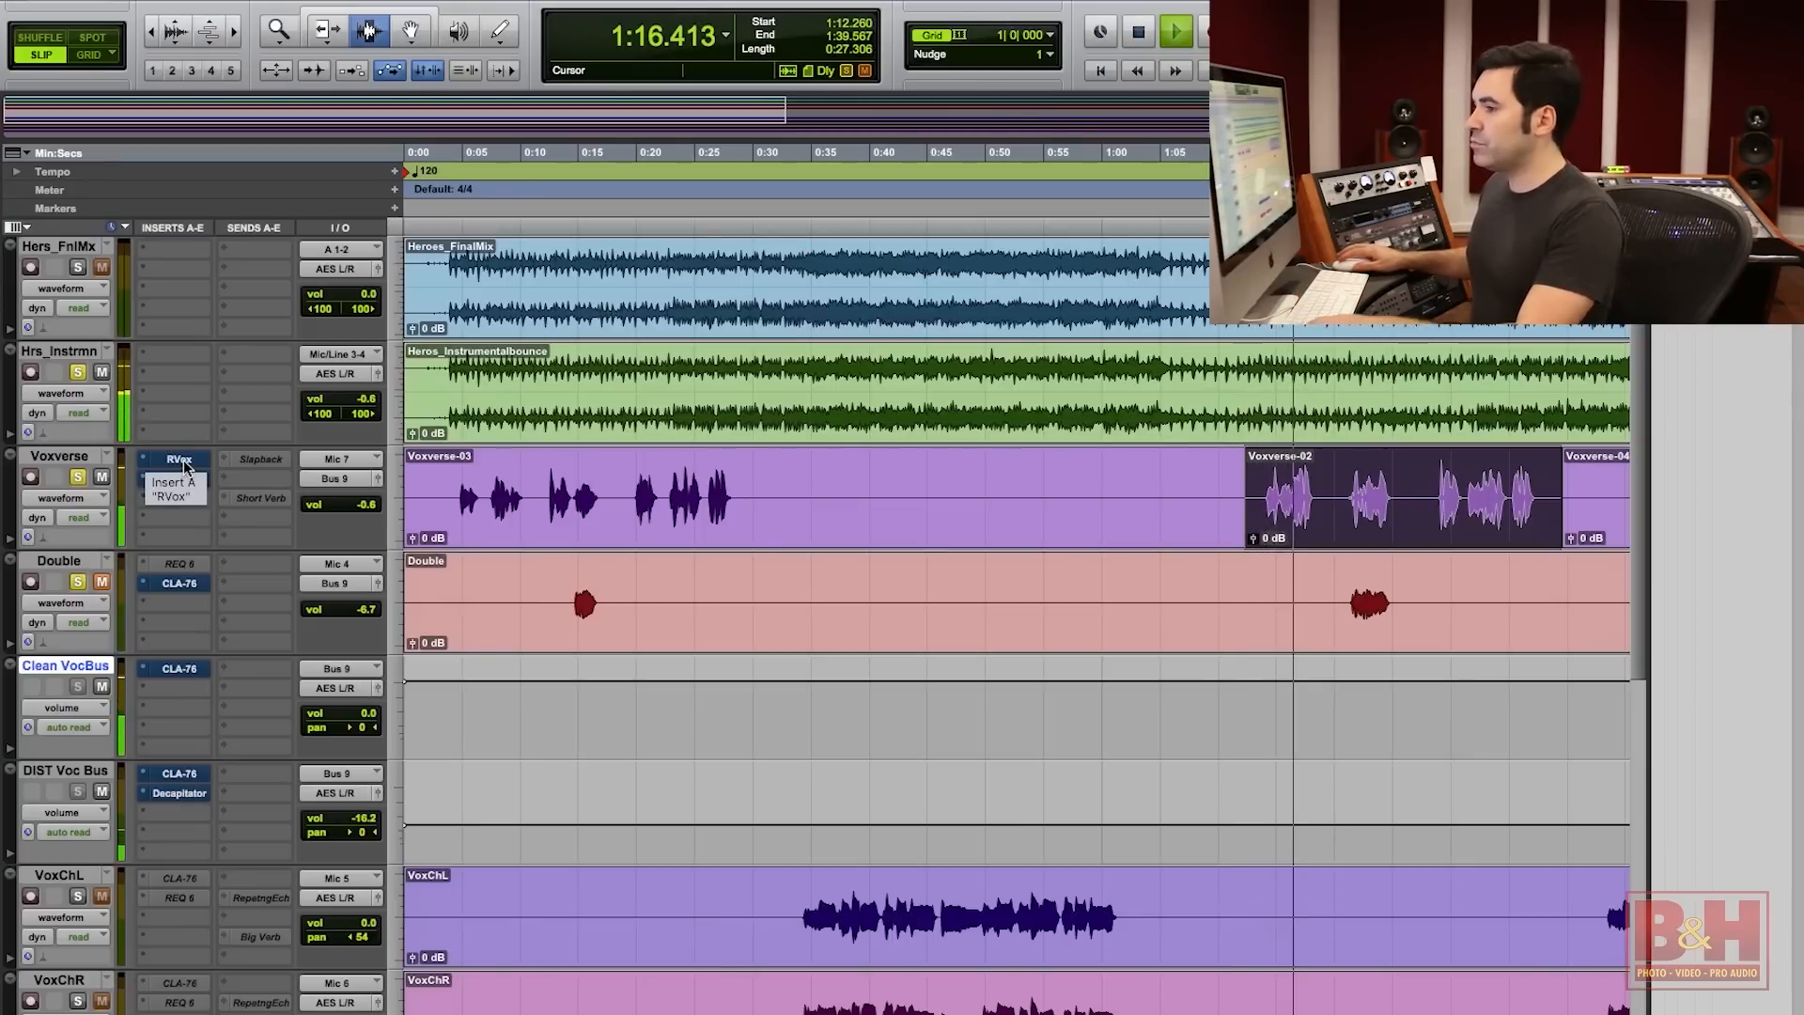
# Re-enable the bypassed RVox, CLA-76 and Decapitator inserts on Voxverse, Clean VocBus and DIST Voc Bus while the verse plays.
pyautogui.keyDown('super'); pyautogui.click(183, 460); pyautogui.keyUp('super')
pyautogui.keyDown('super'); pyautogui.click(183, 476); pyautogui.keyUp('super')
pyautogui.keyDown('super'); pyautogui.click(173, 671); pyautogui.keyUp('super')
pyautogui.keyDown('super'); pyautogui.click(181, 773); pyautogui.keyUp('super')
pyautogui.keyDown('super'); pyautogui.click(177, 793); pyautogui.keyUp('super')
pyautogui.moveTo(362, 825)
pyautogui.mouseDown()
pyautogui.moveTo(365, 781)
pyautogui.moveTo(361, 825)
pyautogui.mouseUp()
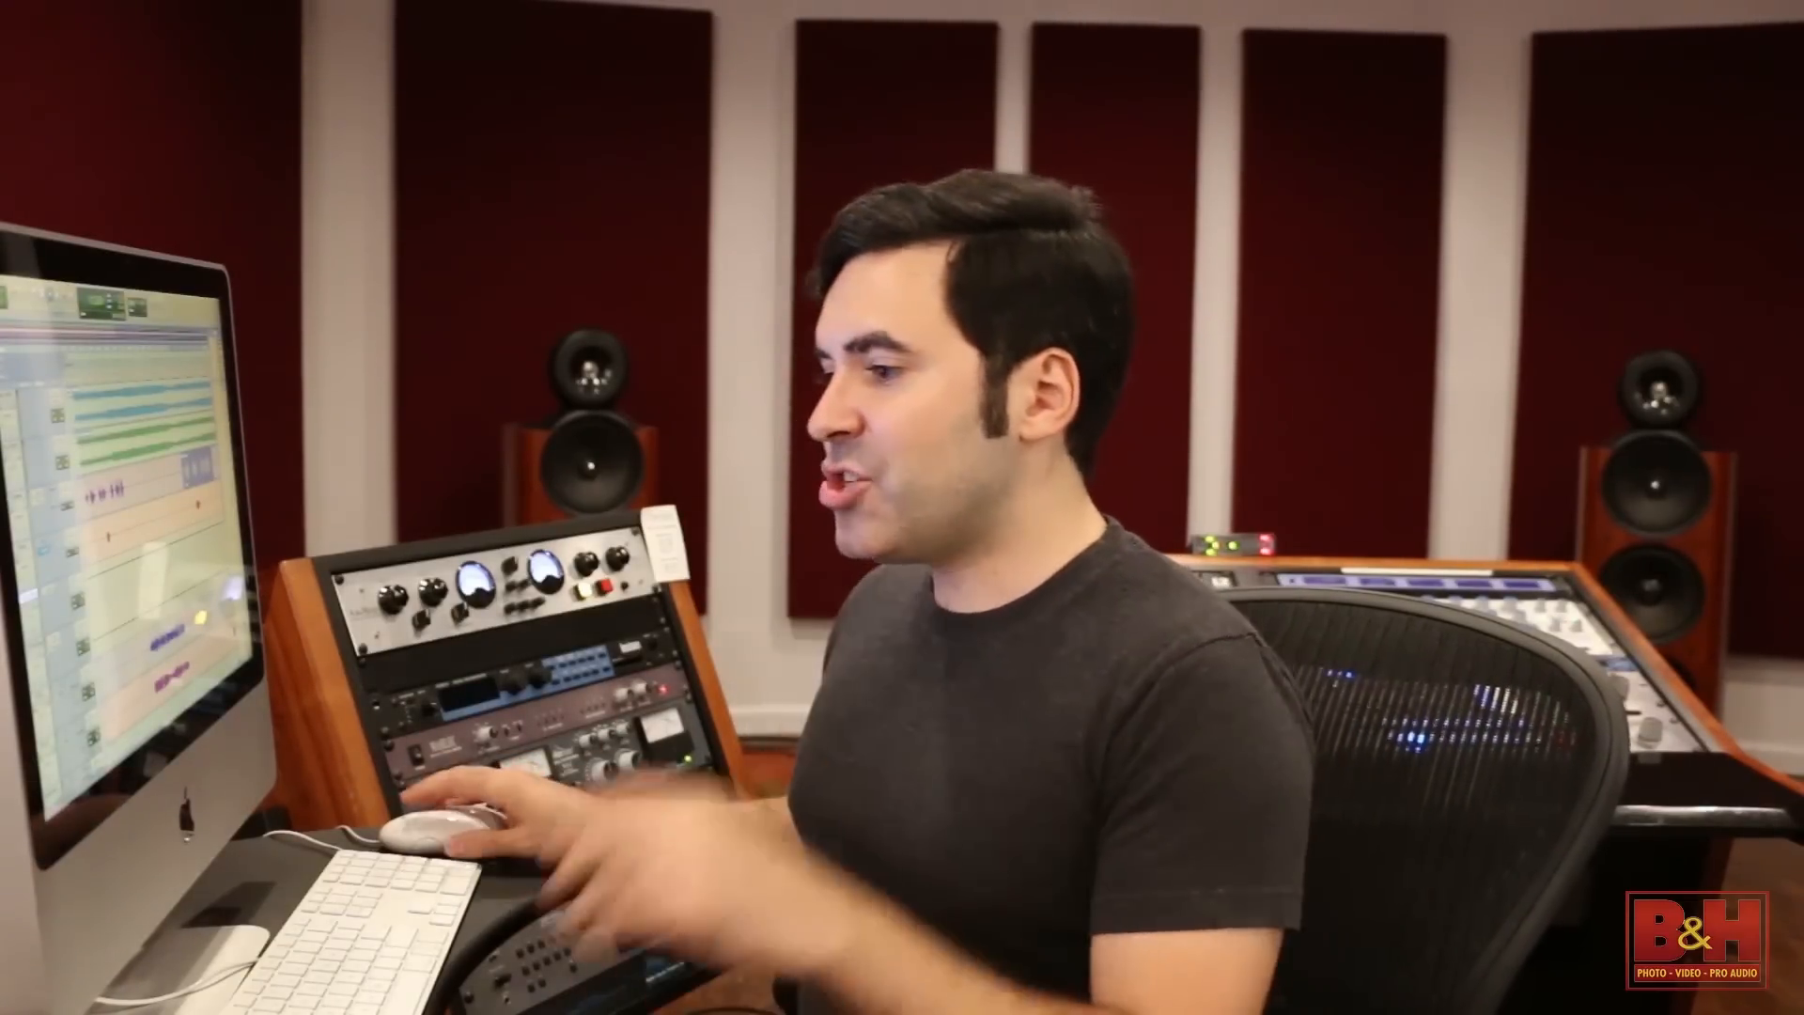
# Solo VoxChL and VoxChR, select their first chorus passage from 0:33.529 to 1:03.158, and play it without compression.
pyautogui.scroll(-5, 145, 527)
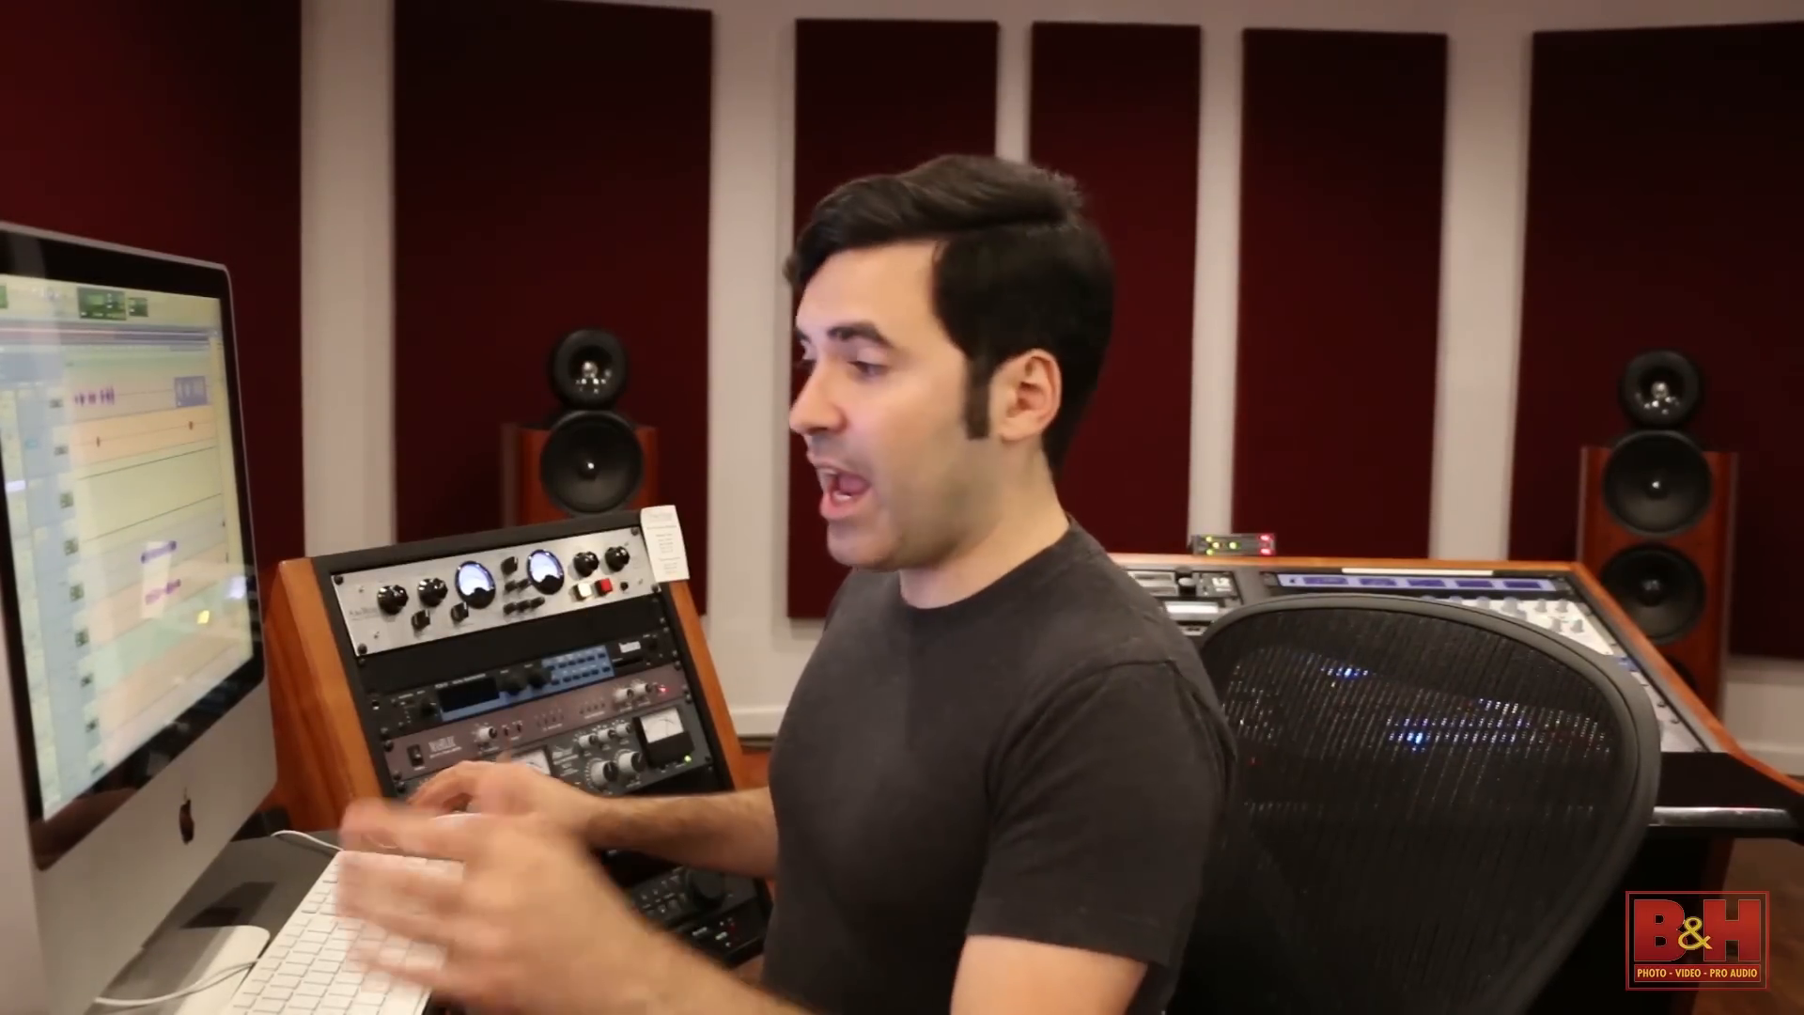
pyautogui.click(159, 571)
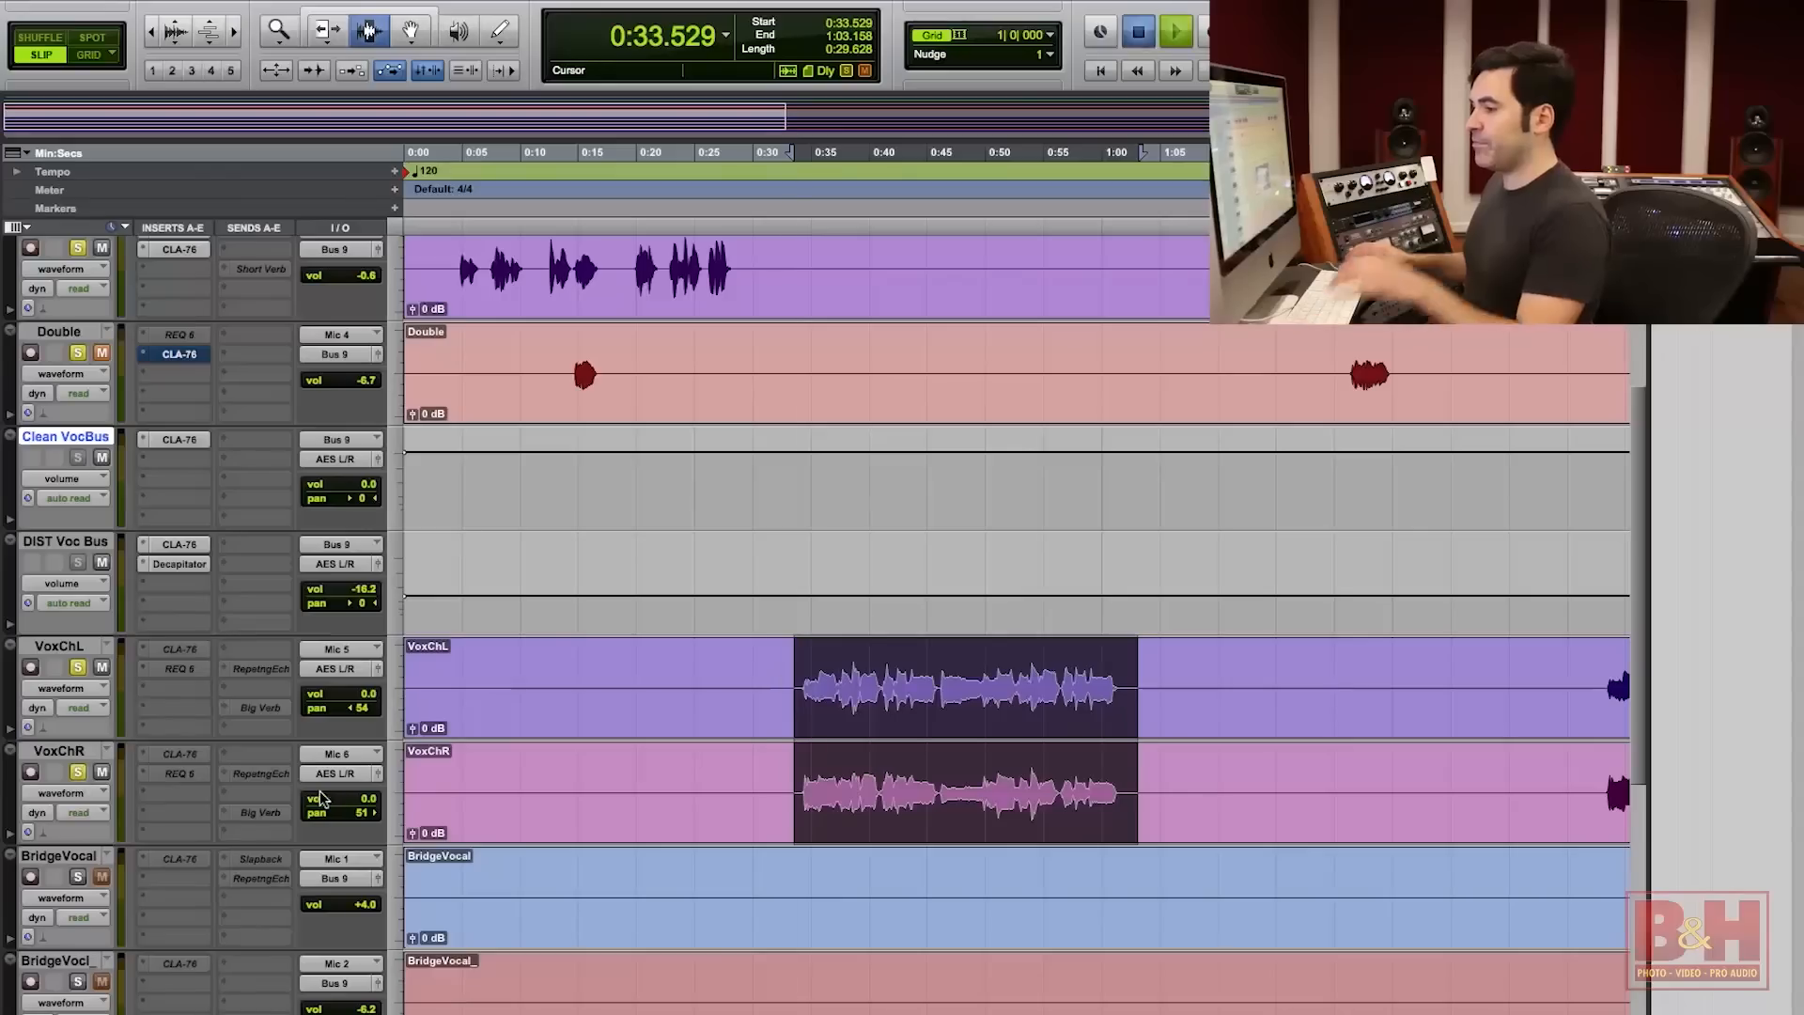
pyautogui.press('space')
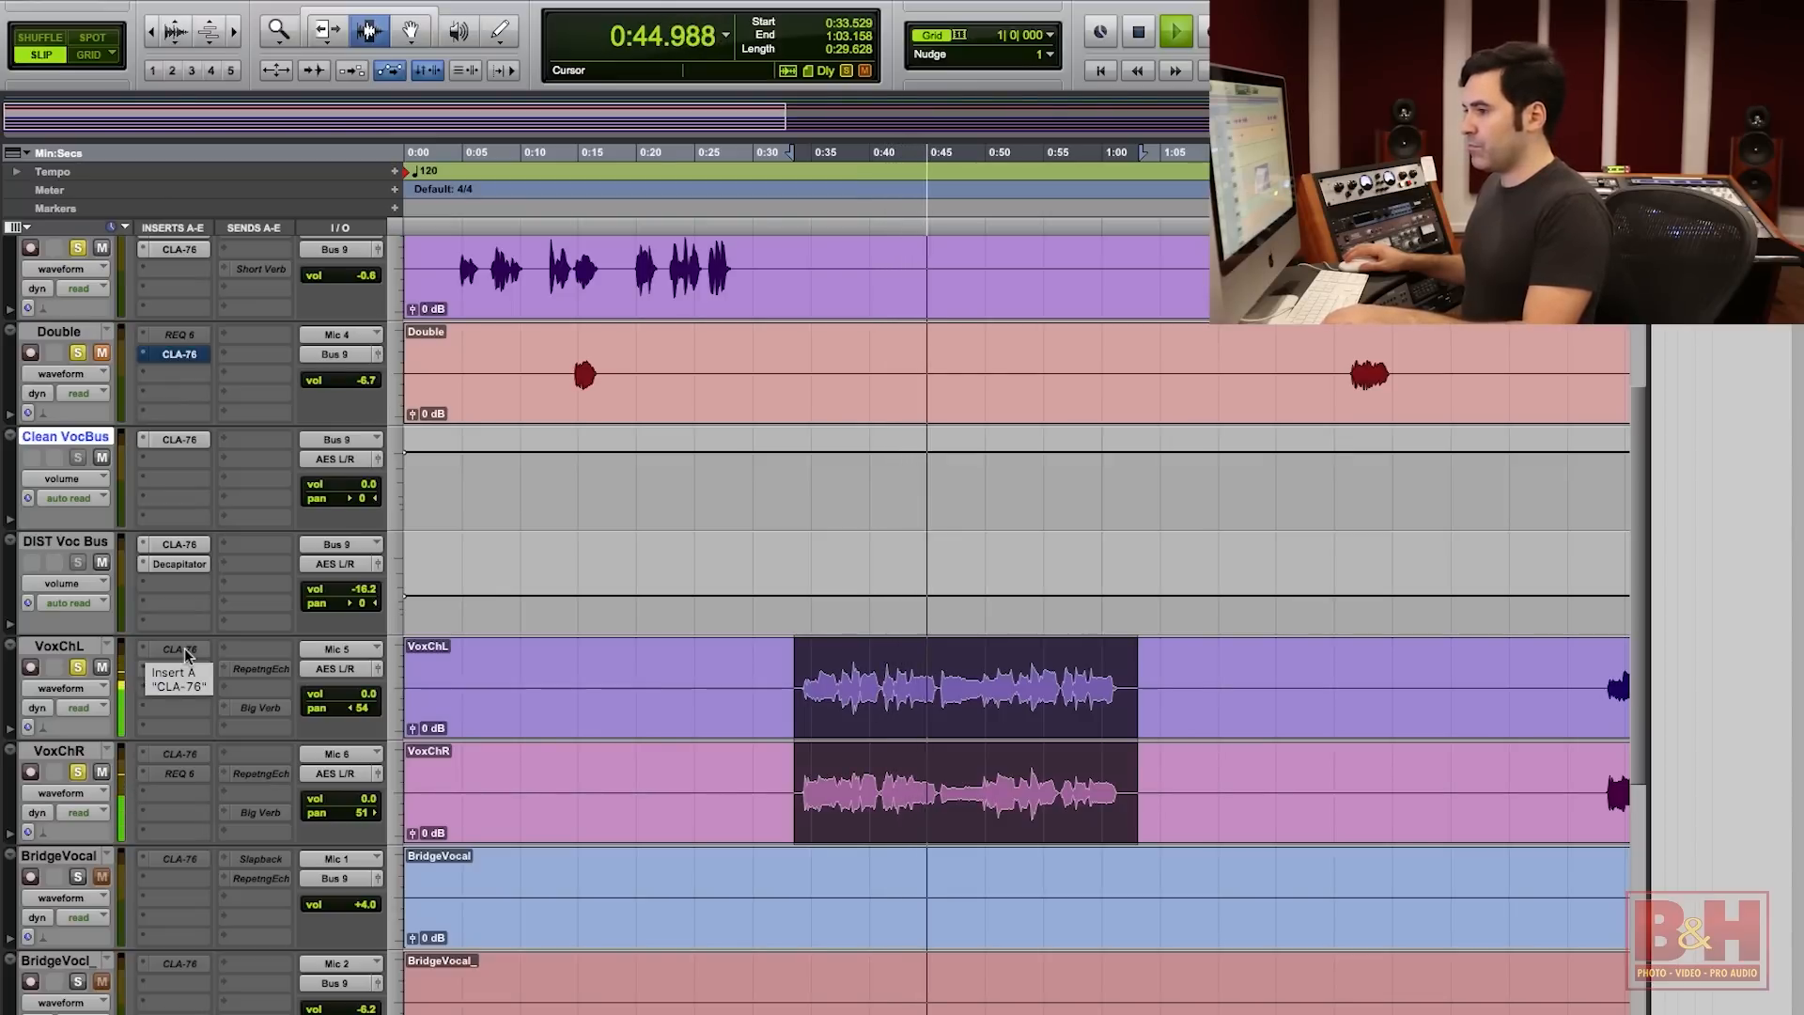
pyautogui.press('space')
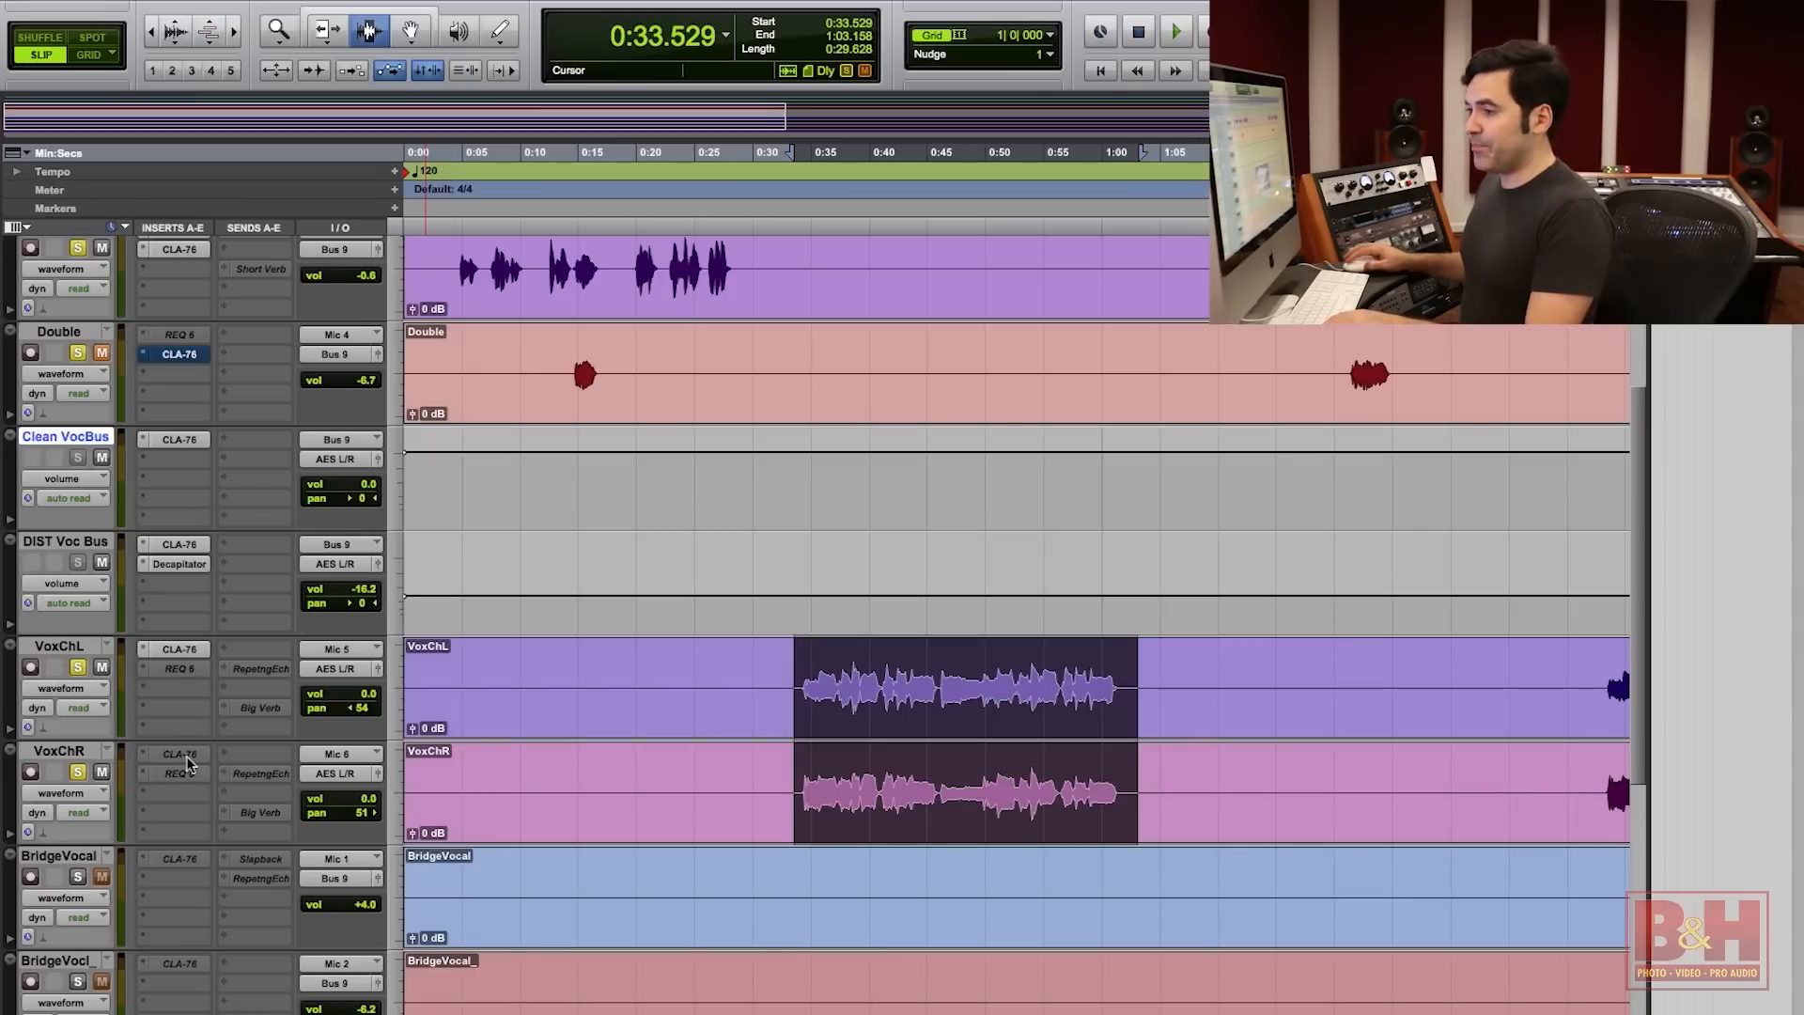
# Play the selected chorus with the CLA-76 compressors active and examine the CLA-76 settings on VoxChL.
pyautogui.press('space')
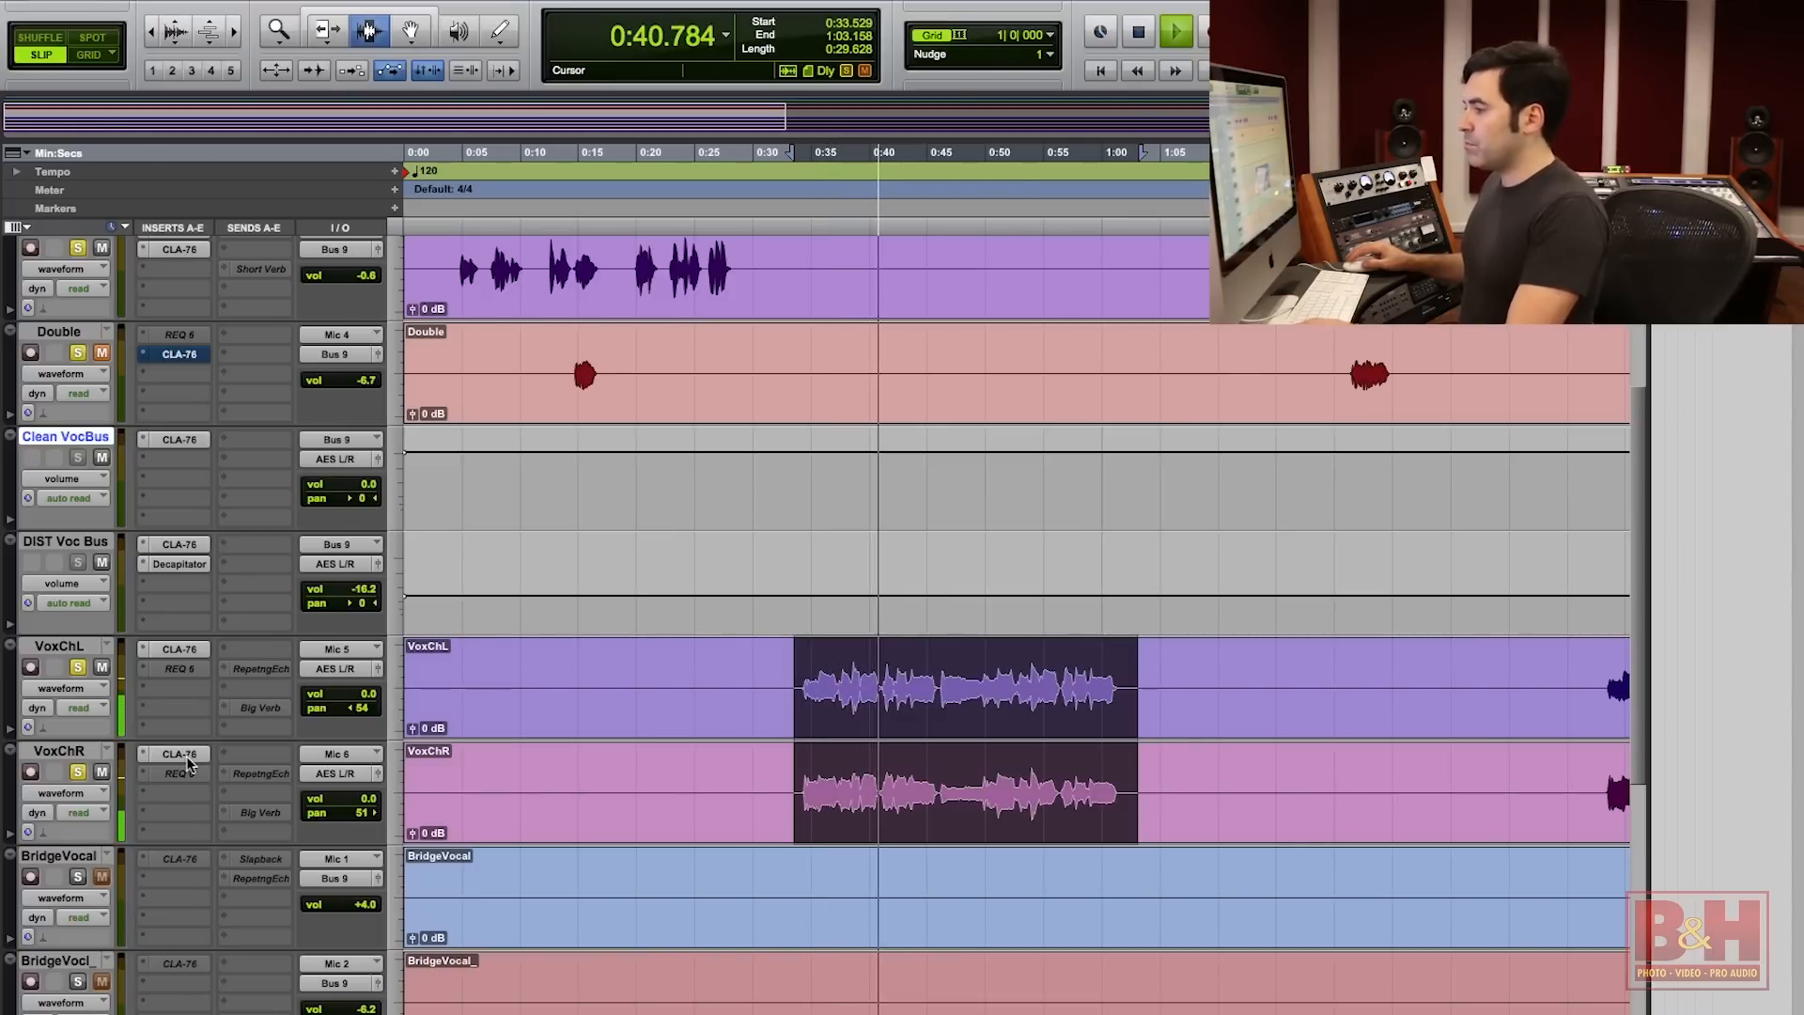
pyautogui.click(178, 650)
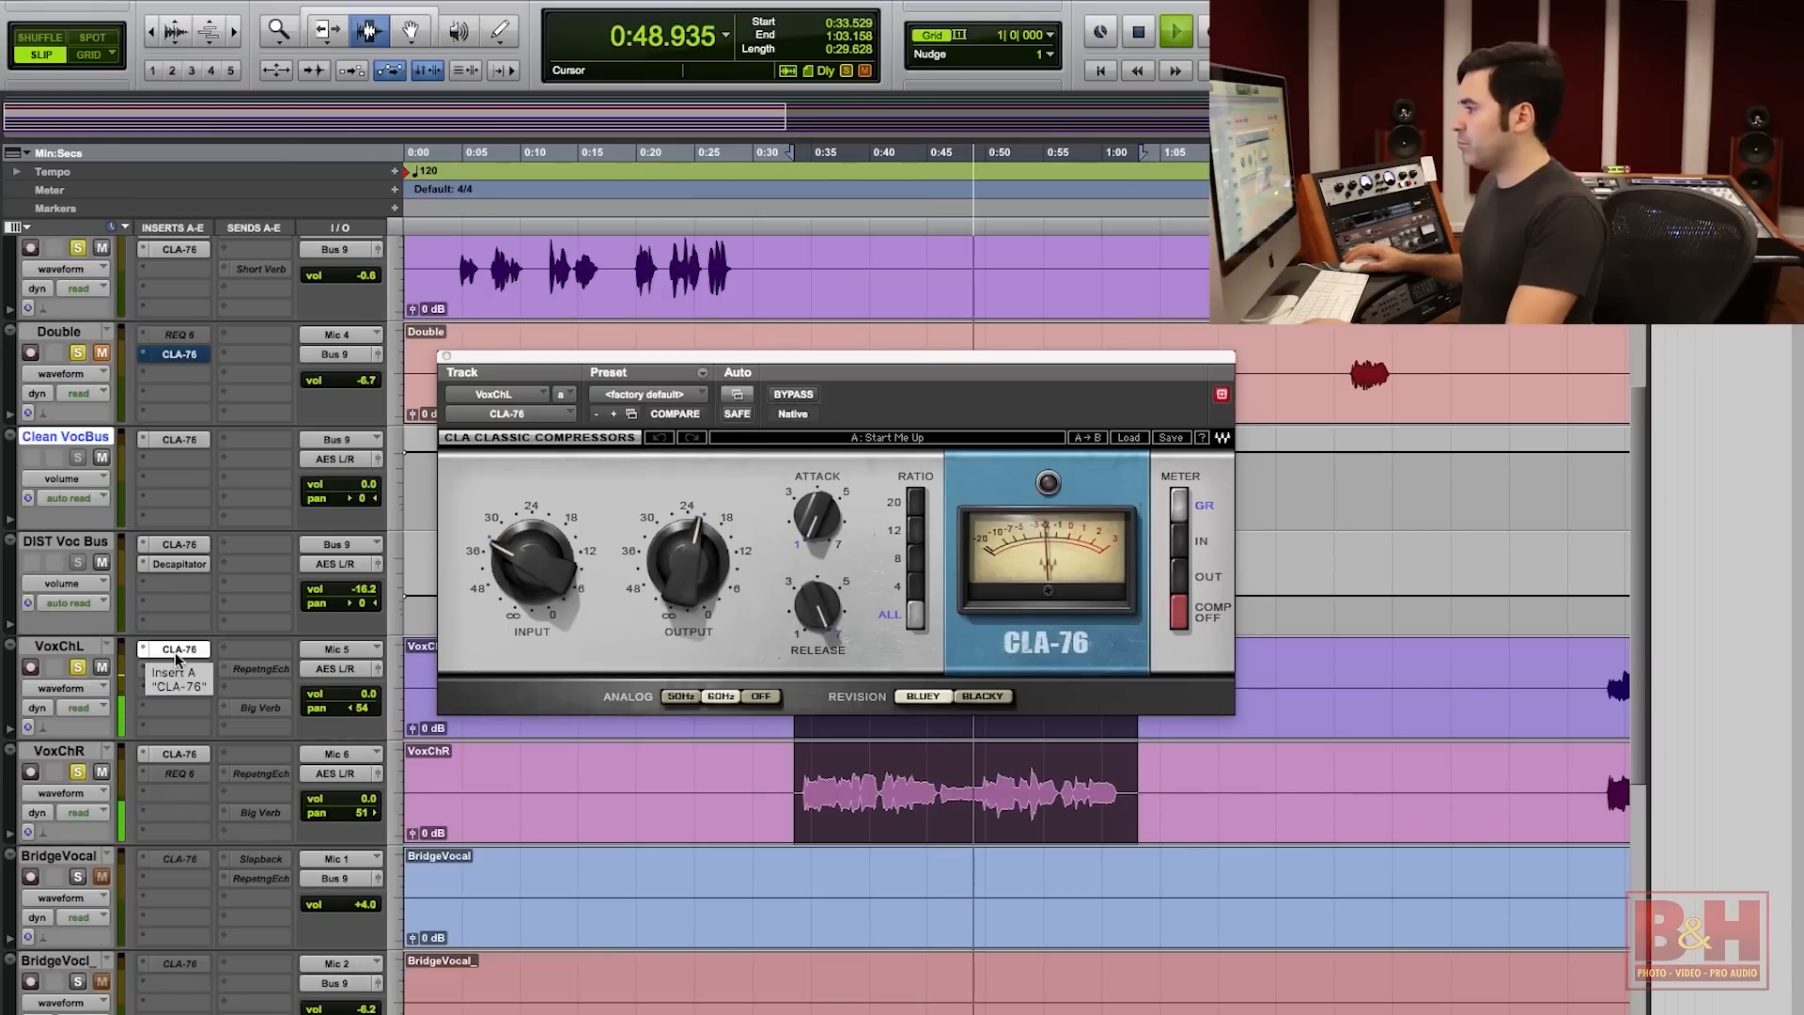
pyautogui.press('space')
# Switch the CLA-76 inserts on VoxChL and VoxChR off and on again, and examine the REQ 6 curve on VoxChL.
pyautogui.keyDown('ctrl'); pyautogui.keyDown('super'); pyautogui.click(177, 652); pyautogui.keyUp('super'); pyautogui.keyUp('ctrl')
pyautogui.keyDown('ctrl'); pyautogui.keyDown('super'); pyautogui.click(184, 757); pyautogui.keyUp('super'); pyautogui.keyUp('ctrl')
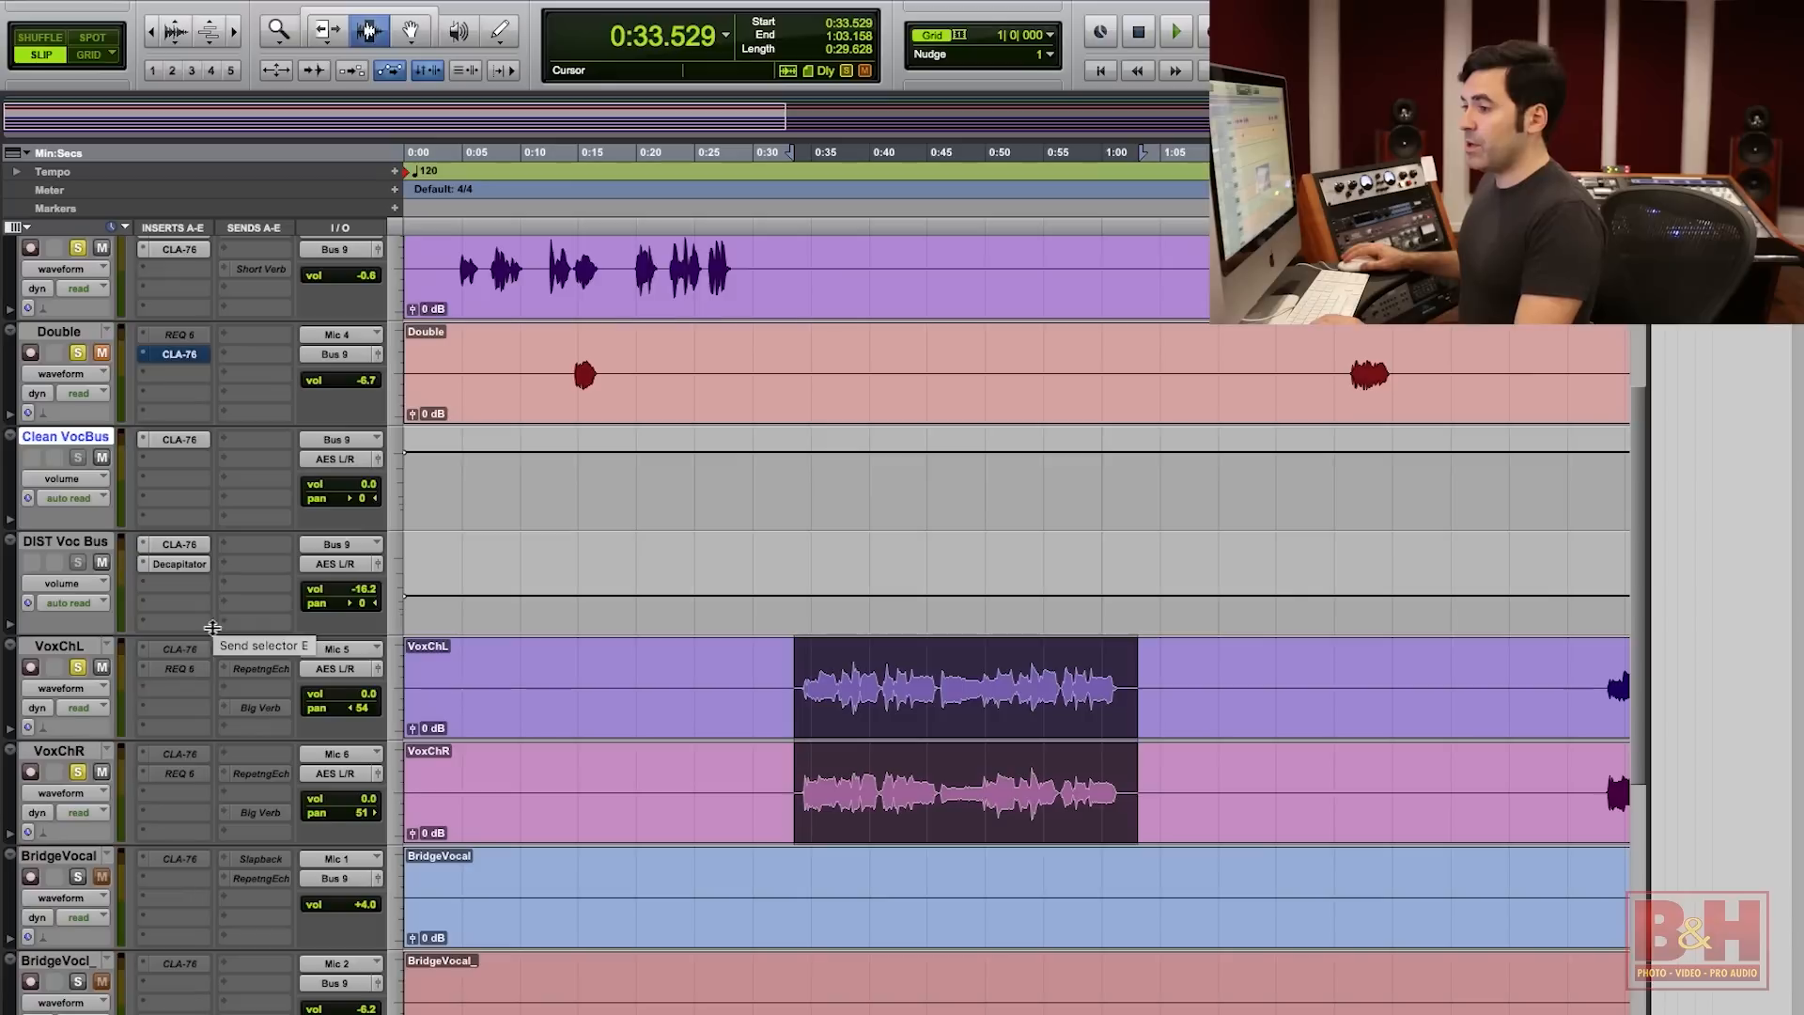
pyautogui.keyDown('ctrl'); pyautogui.keyDown('super'); pyautogui.click(179, 650); pyautogui.keyUp('super'); pyautogui.keyUp('ctrl')
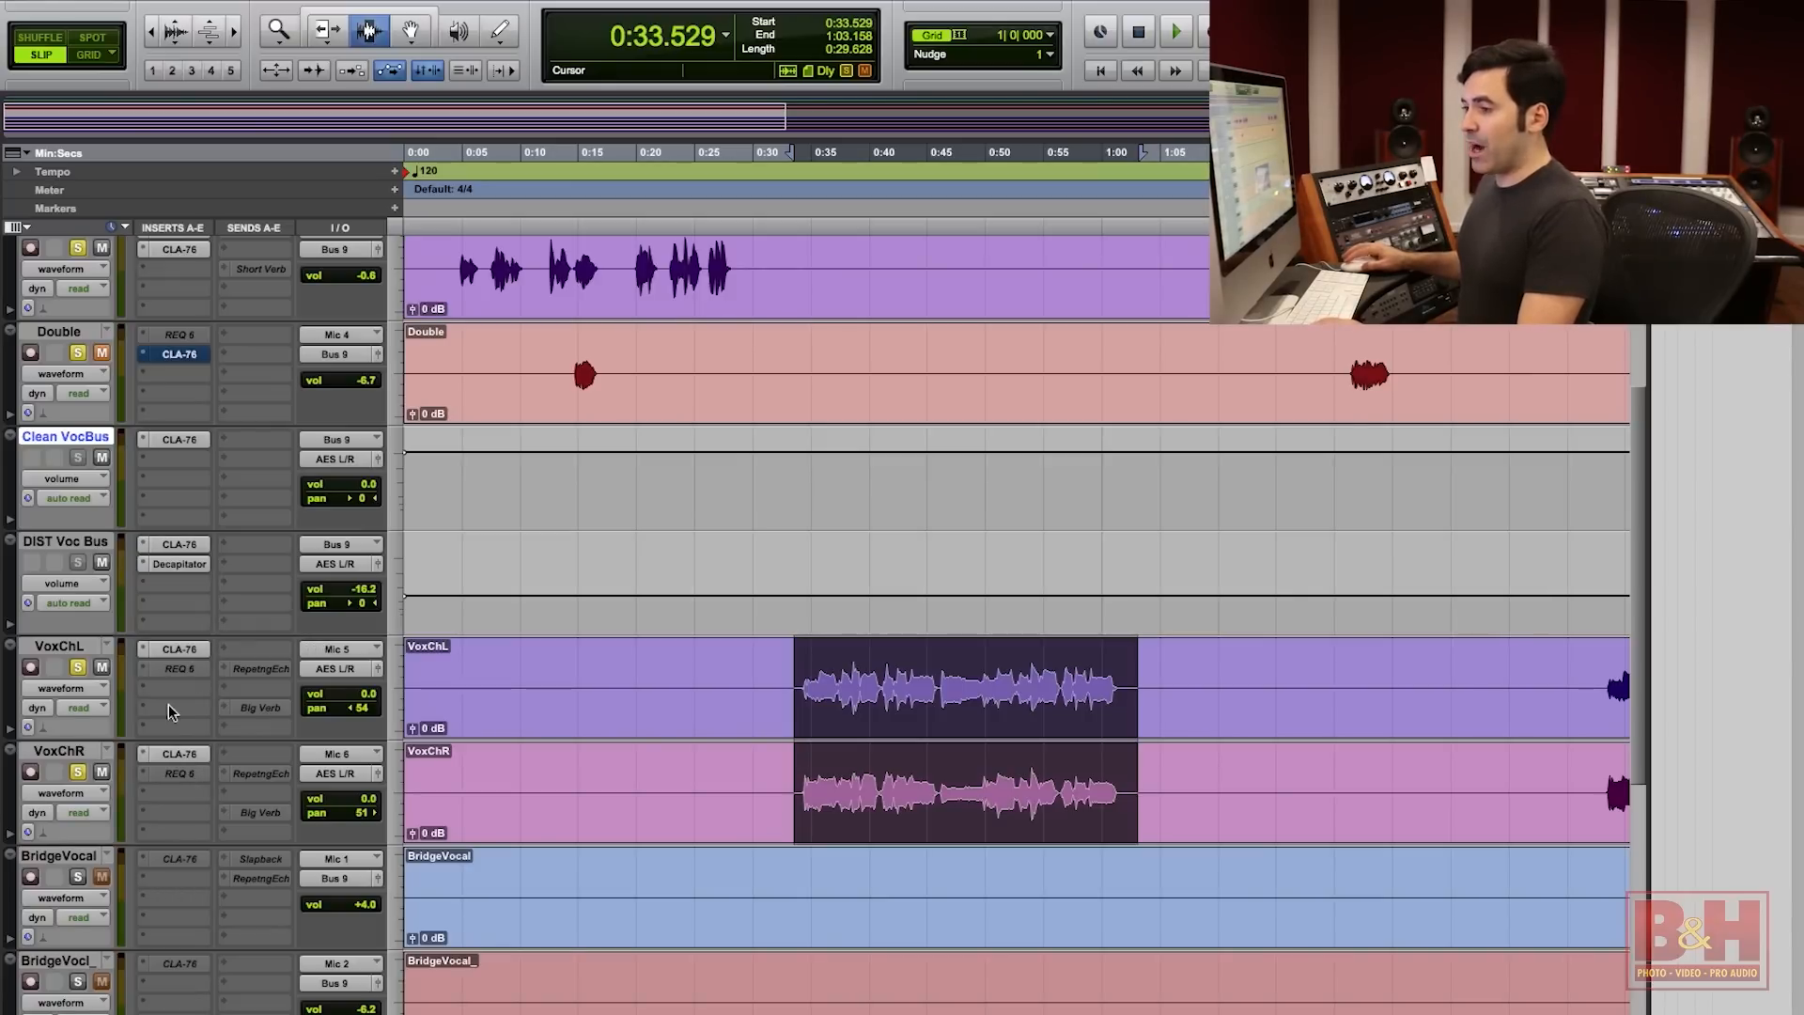
pyautogui.click(179, 669)
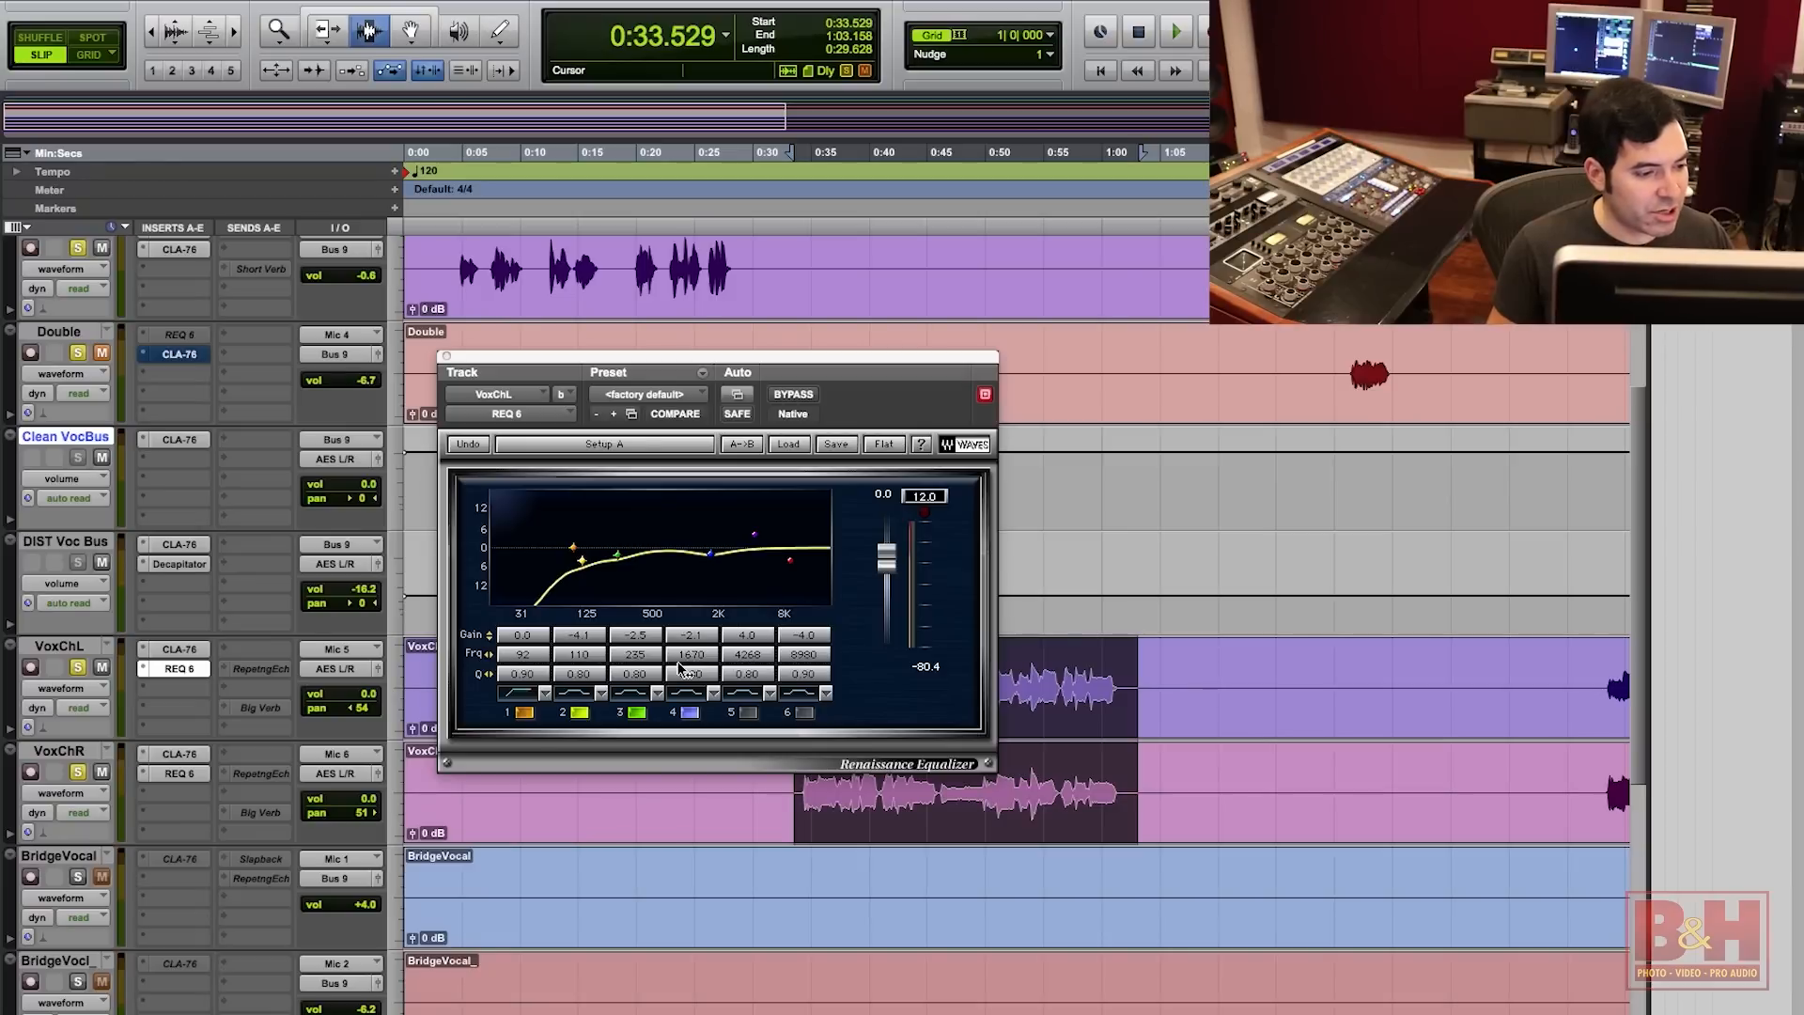
# Deactivate CLA-76 and REQ 6 on VoxChL and VoxChR and play the selected chorus without processing.
pyautogui.click(195, 650)
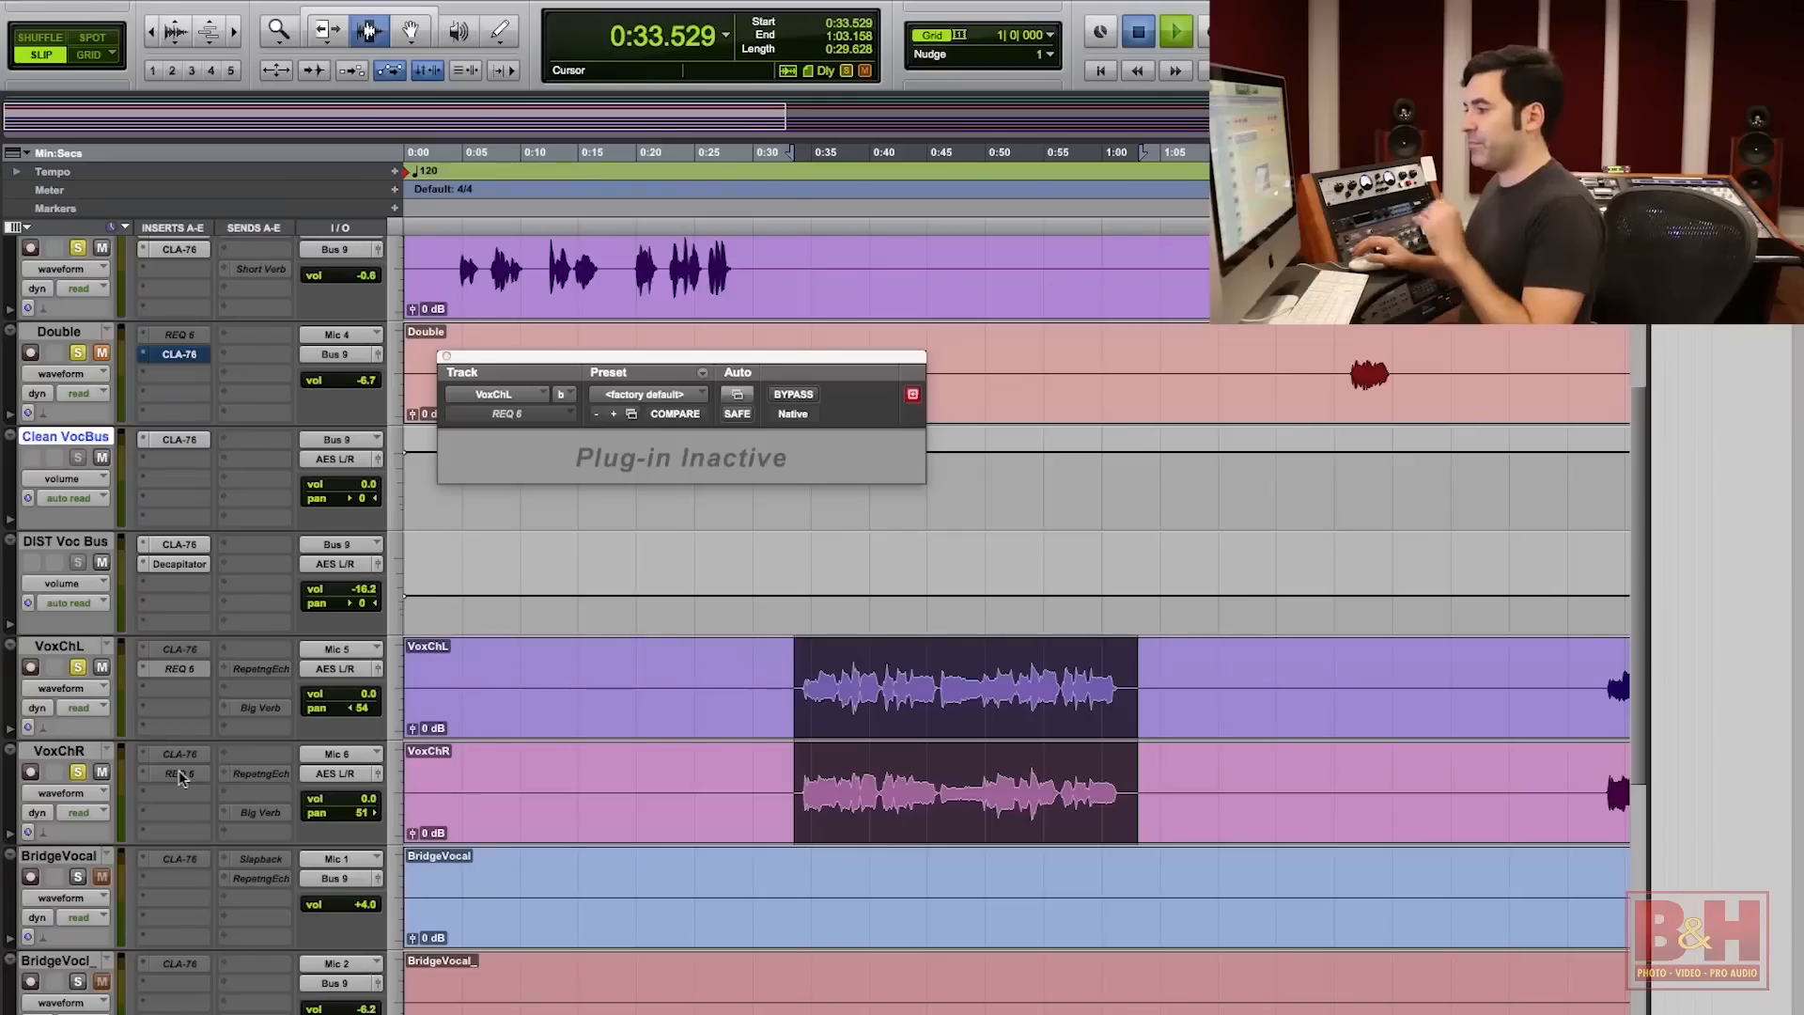
pyautogui.press('space')
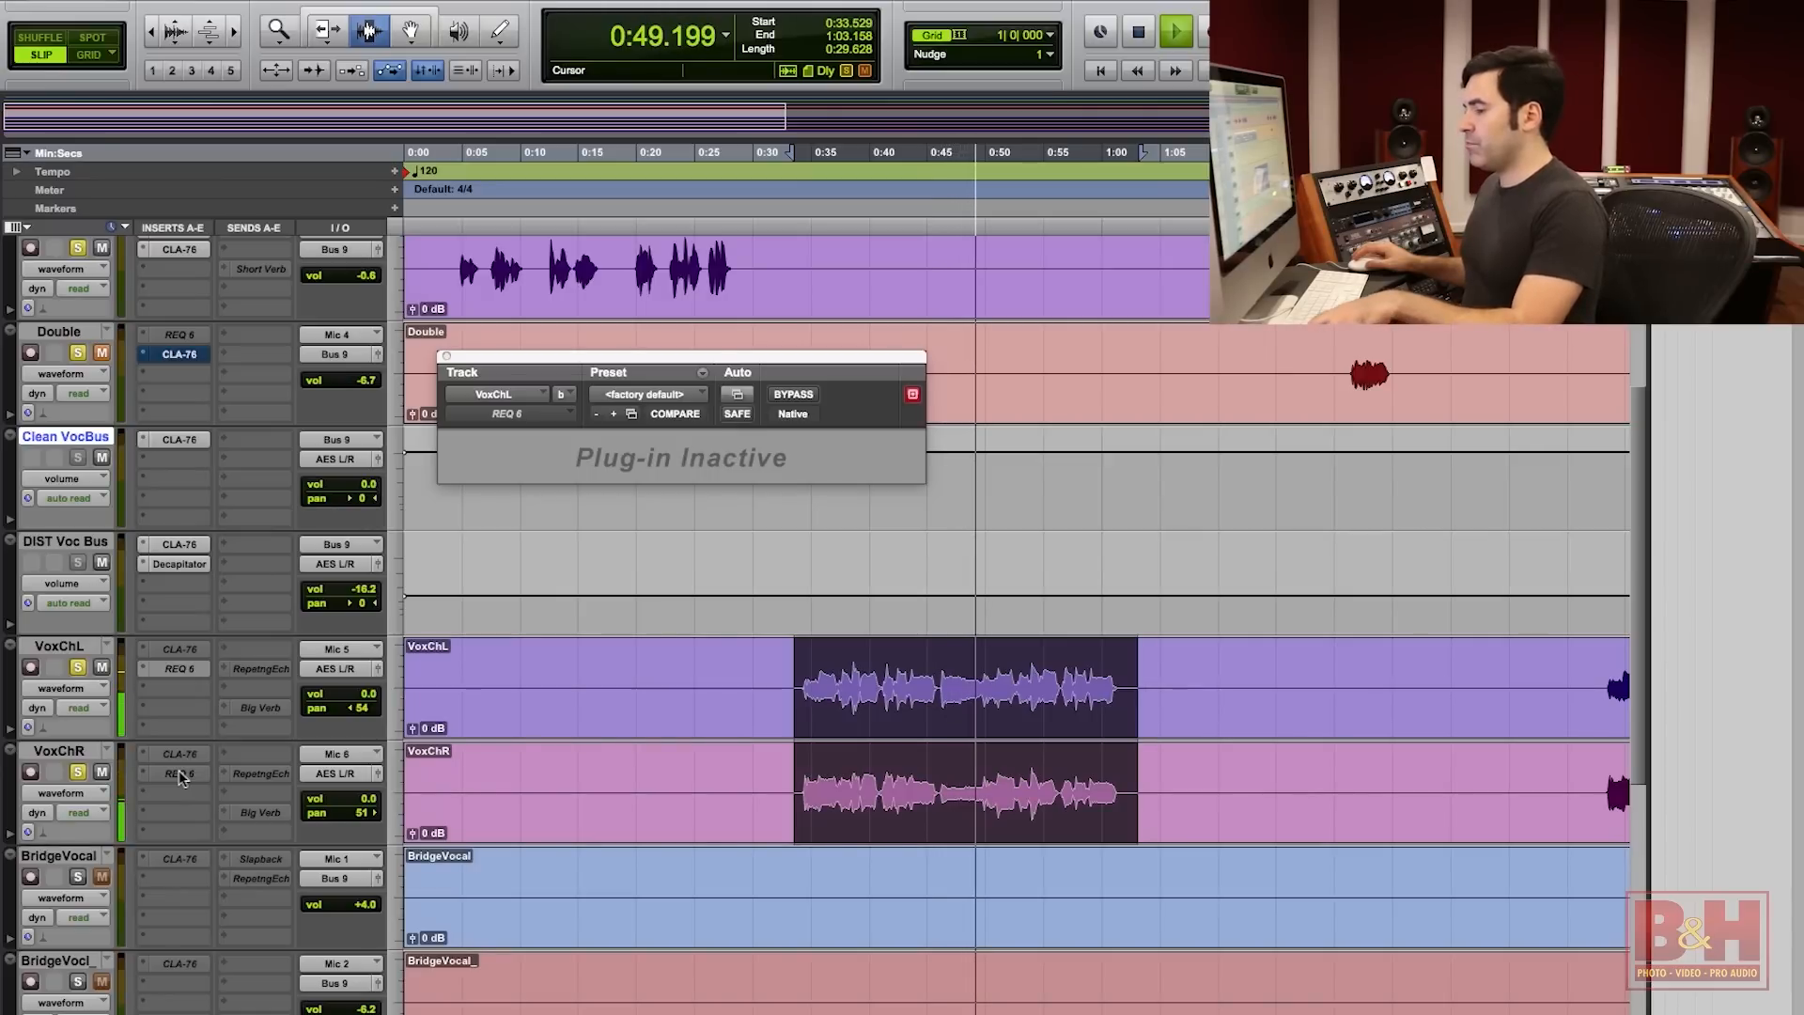
pyautogui.press('space')
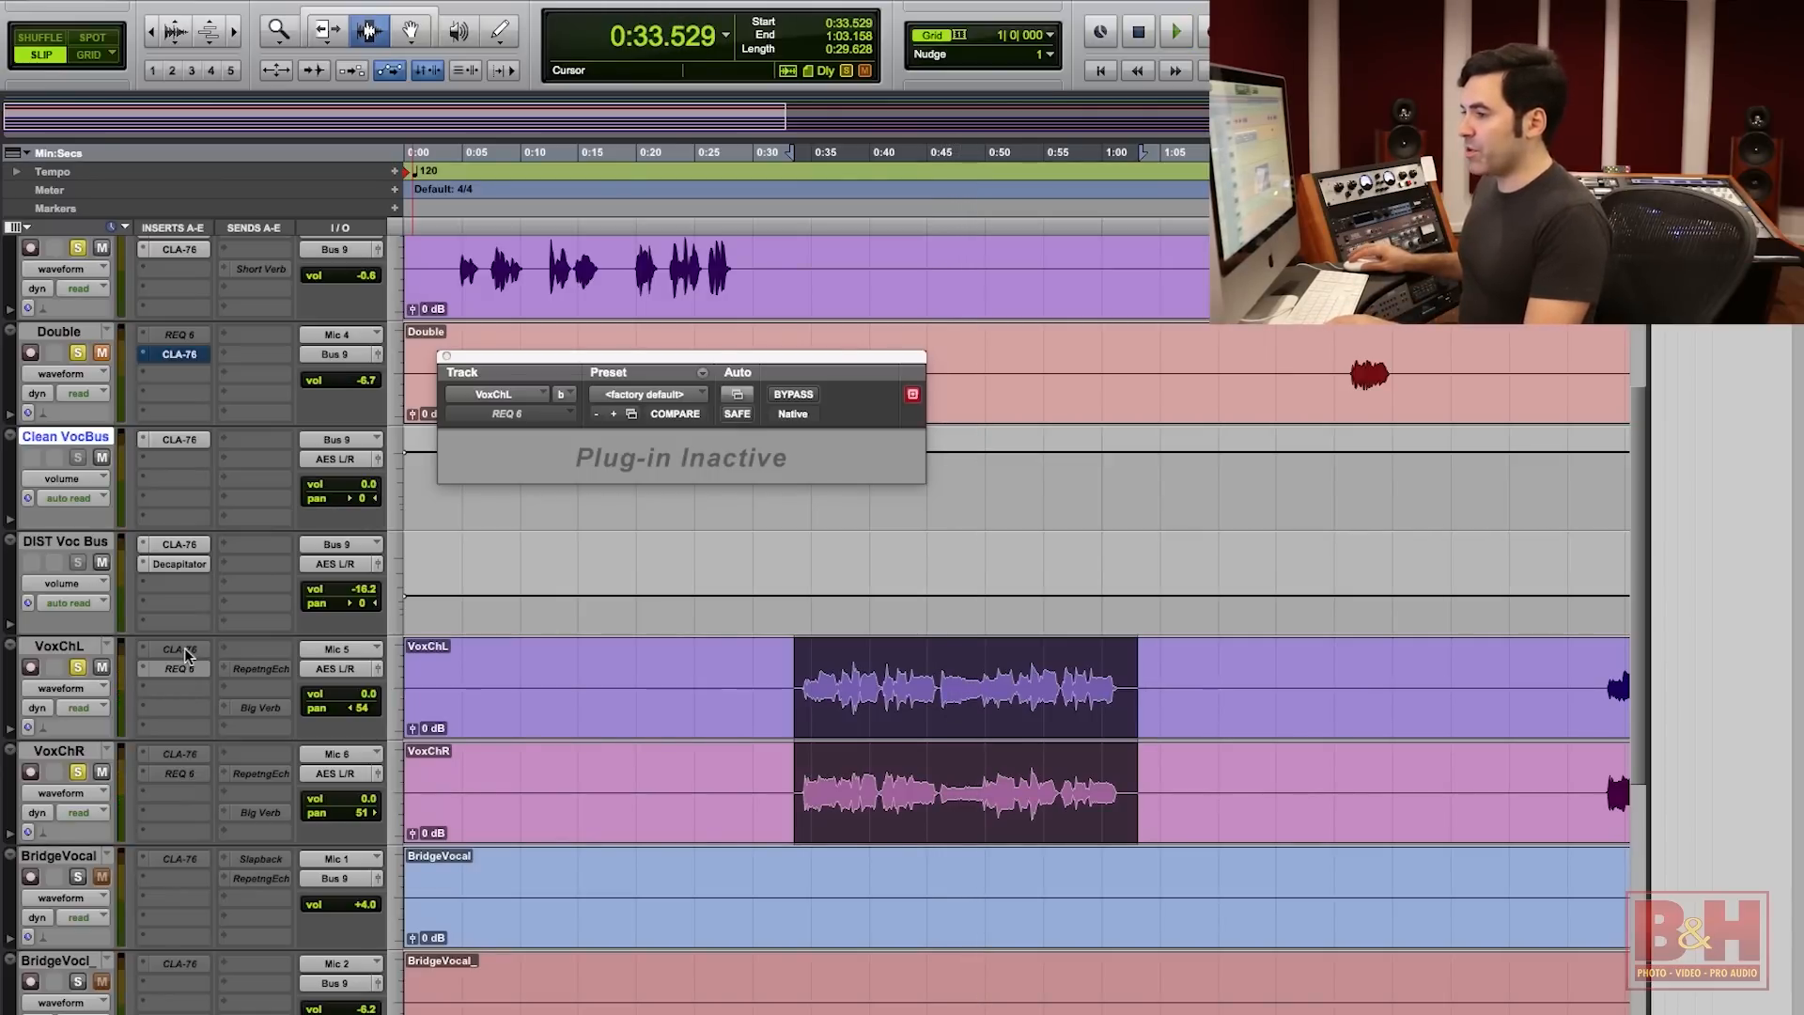
# Reactivate CLA-76 and REQ 6 on VoxChL and VoxChR, and compare the inserts bypassed and engaged while the chorus plays.
pyautogui.keyDown('ctrl'); pyautogui.keyDown('super'); pyautogui.click(184, 670); pyautogui.keyUp('super'); pyautogui.keyUp('ctrl')
pyautogui.press('space')
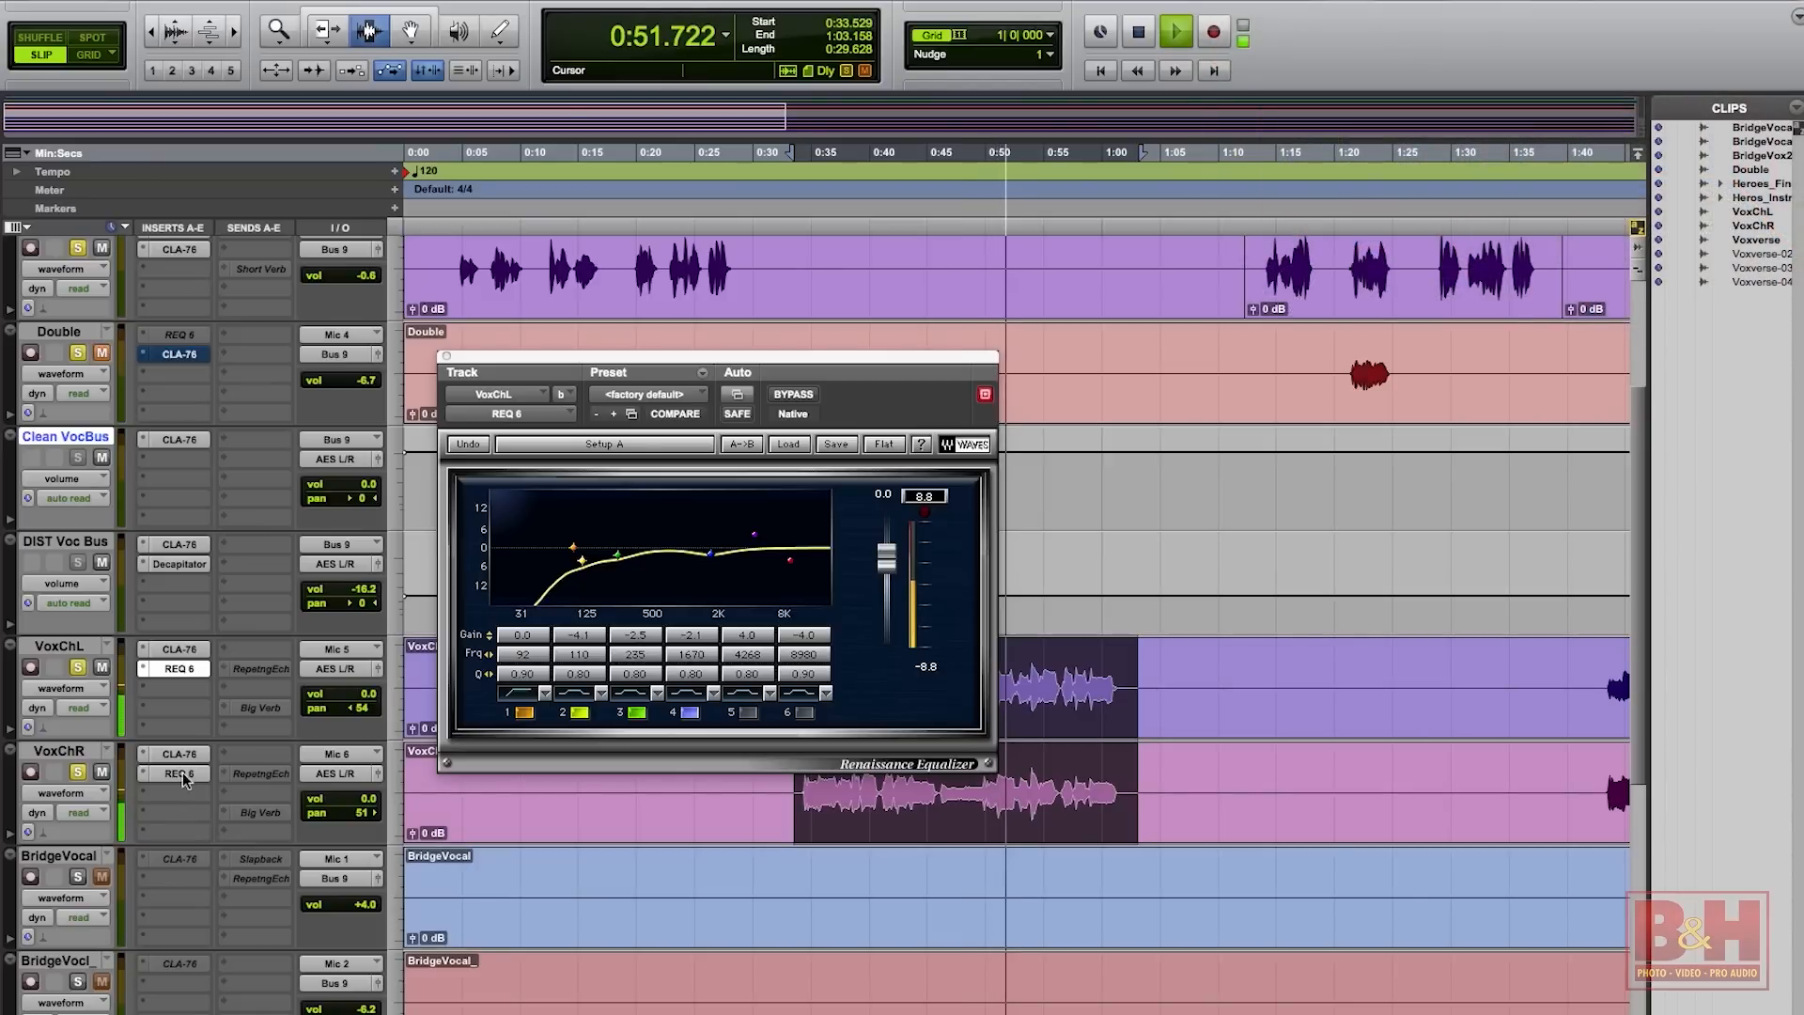
pyautogui.keyDown('super'); pyautogui.click(185, 775); pyautogui.keyUp('super')
pyautogui.keyDown('super'); pyautogui.click(184, 755); pyautogui.keyUp('super')
pyautogui.keyDown('super'); pyautogui.click(189, 668); pyautogui.keyUp('super')
pyautogui.keyDown('super'); pyautogui.click(190, 650); pyautogui.keyUp('super')
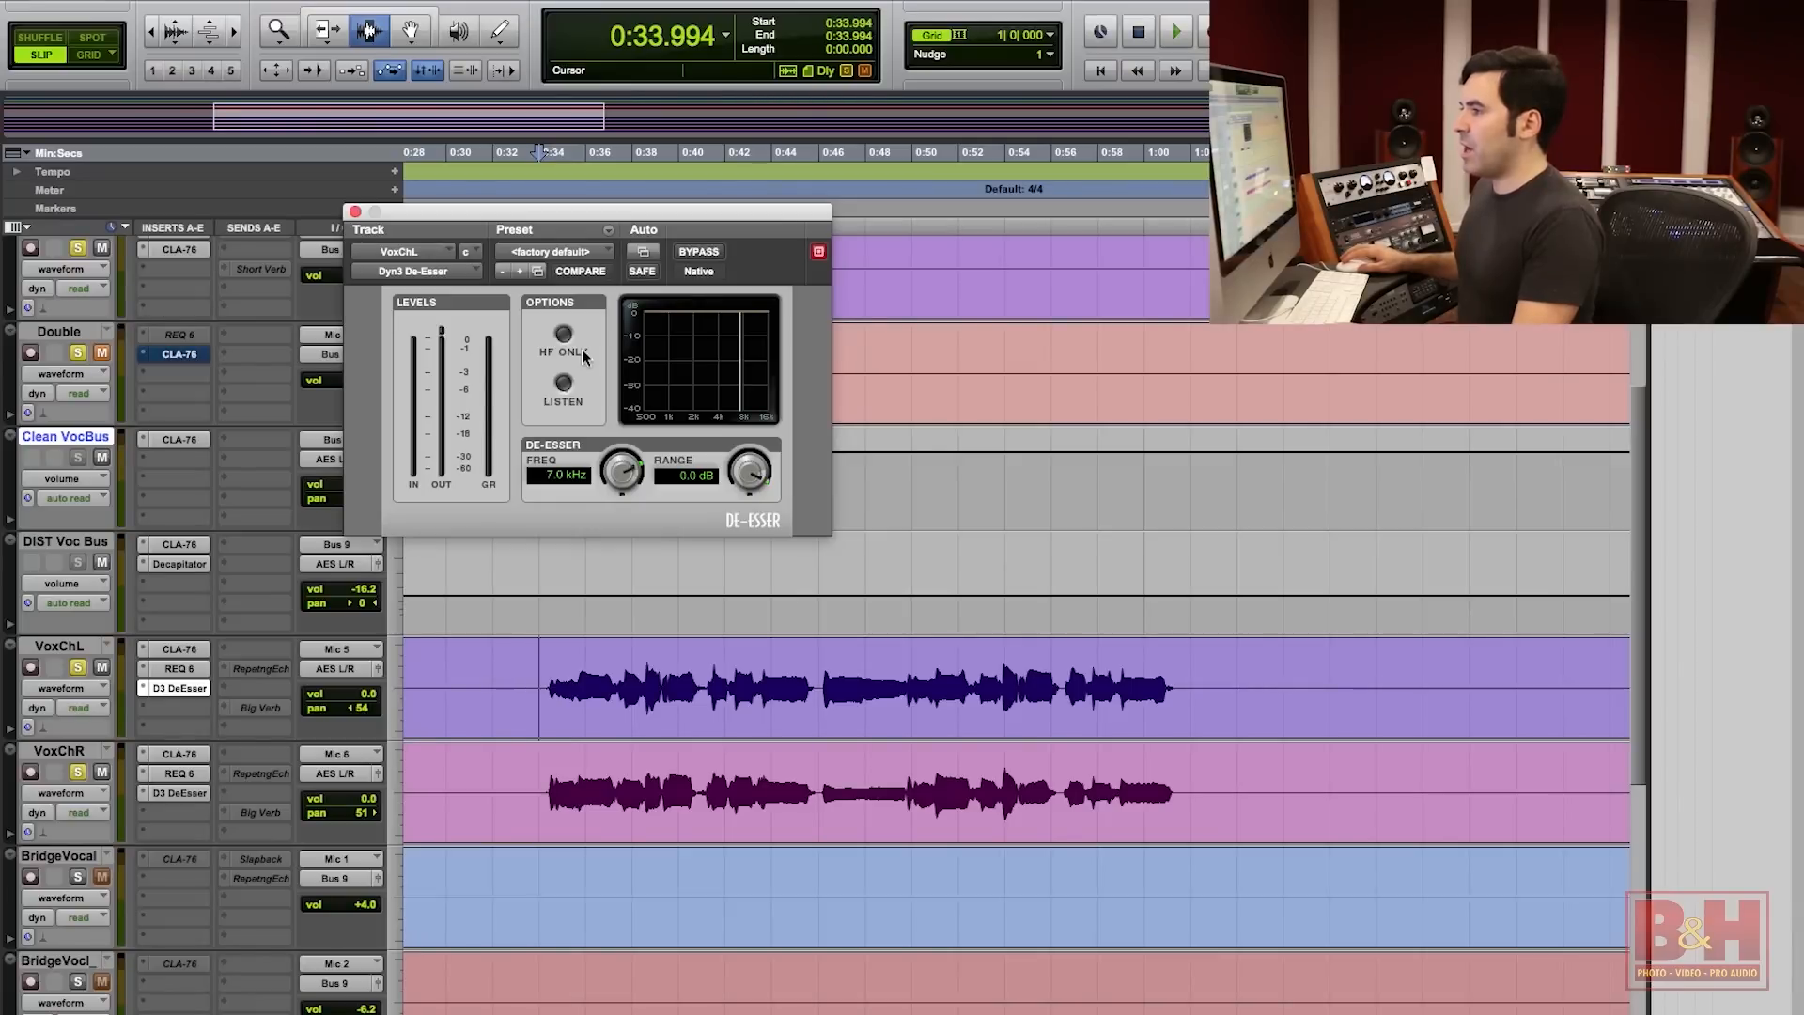
# In the VoxChL De-Esser, enable HF Only and Listen and tune the frequency to 4.3 kHz while the phrase from 0:34.226 plays.
pyautogui.click(564, 336)
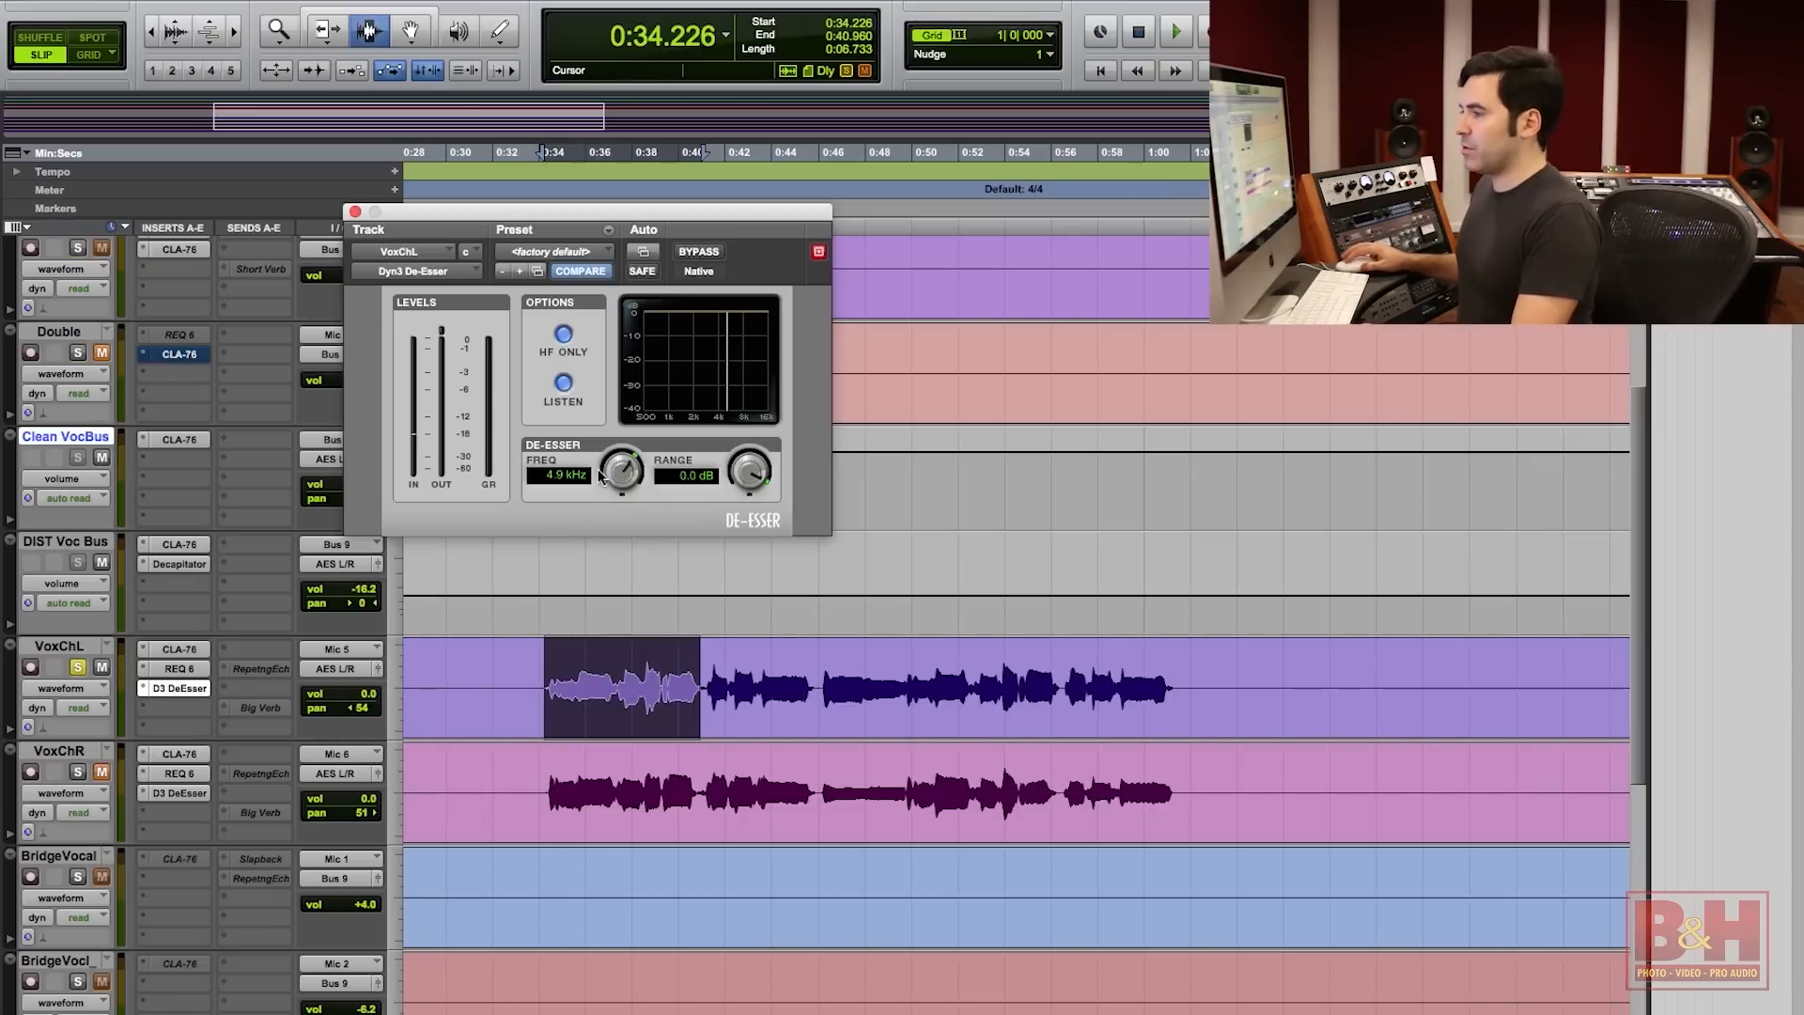
pyautogui.press('space')
pyautogui.moveTo(611, 470)
pyautogui.mouseDown()
pyautogui.moveTo(594, 502)
pyautogui.moveTo(615, 468)
pyautogui.mouseUp()
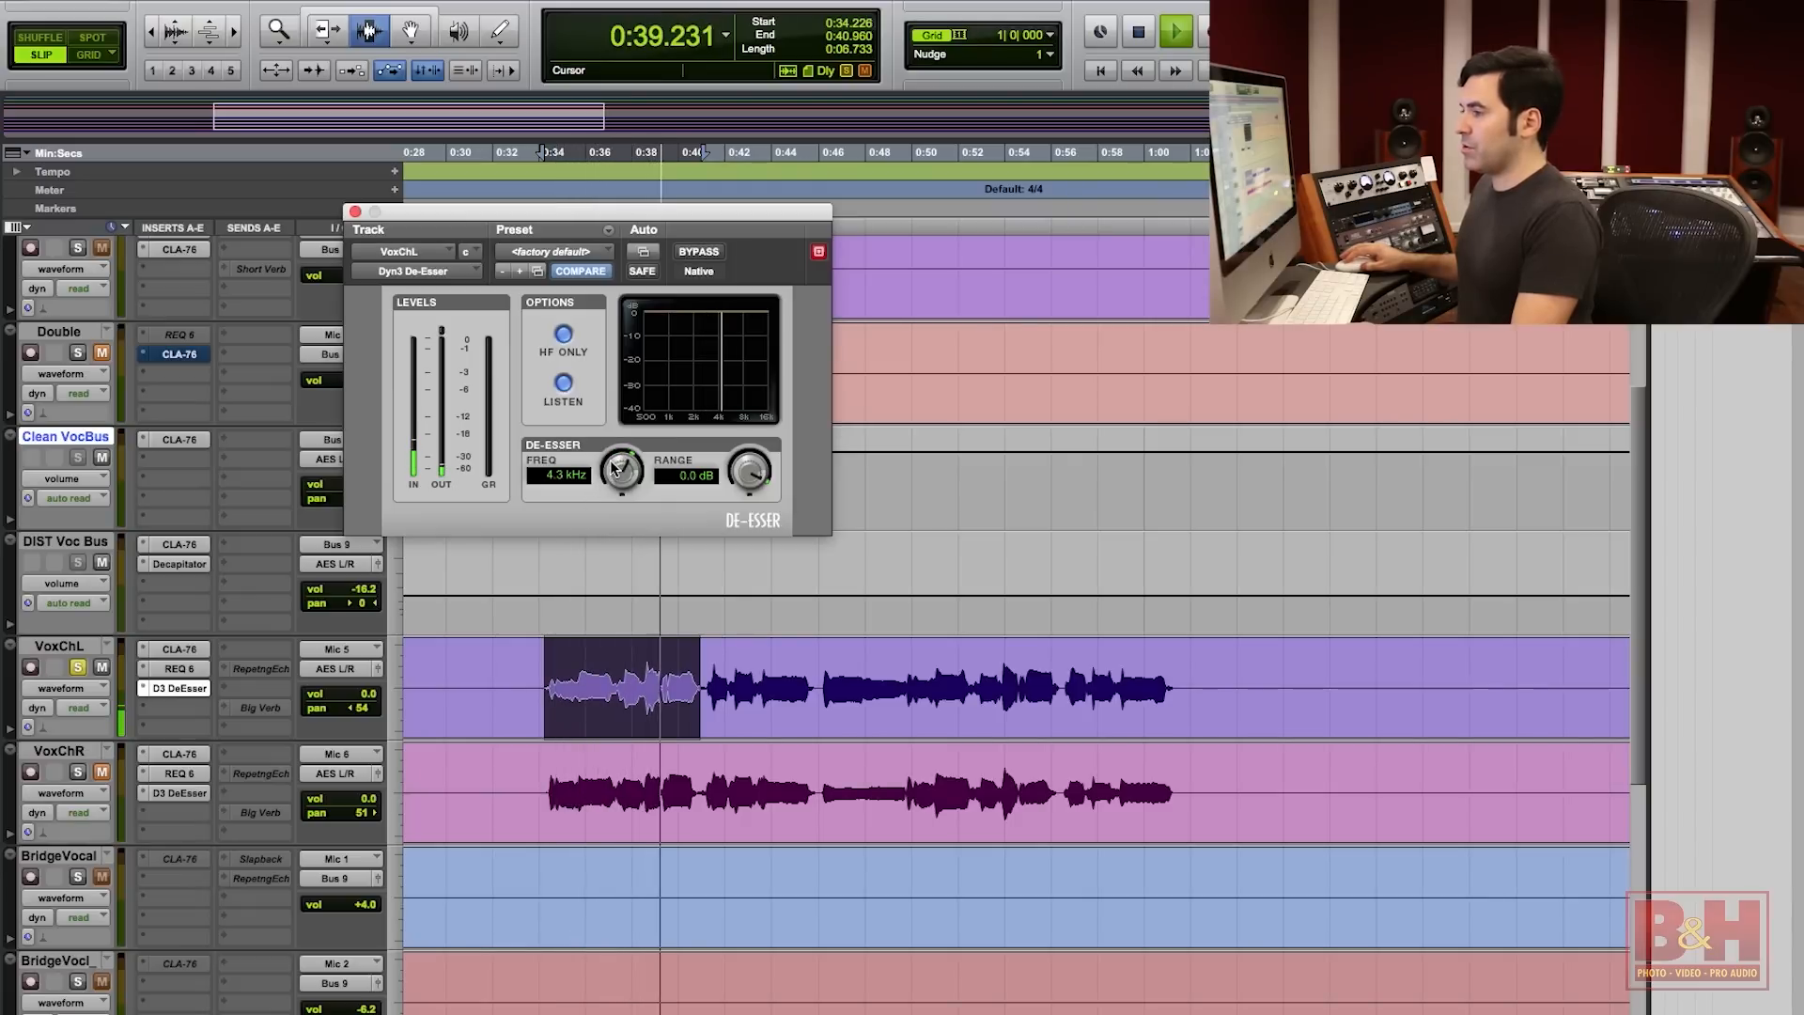
pyautogui.press('space')
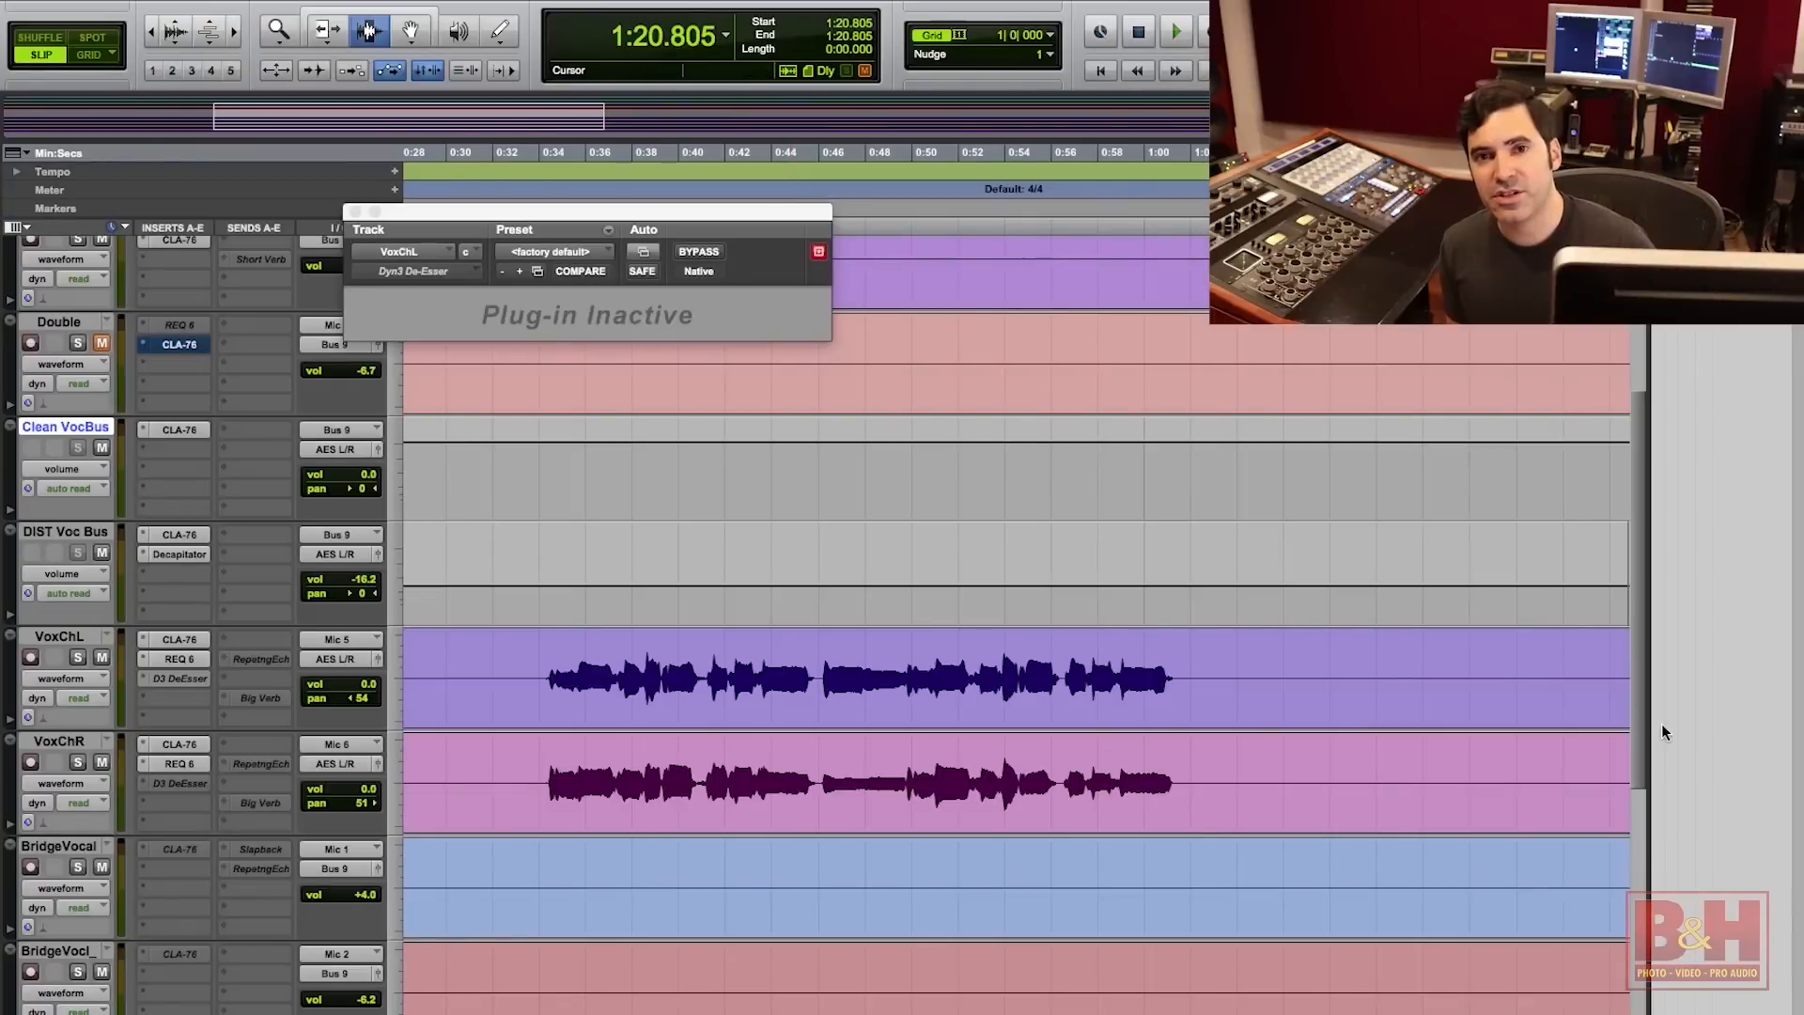
# Set Voxverse's automation mode to write and record volume rides while the second verse plays from 1:12.353.
pyautogui.scroll(3, 1632, 685)
pyautogui.scroll(4, 1635, 638)
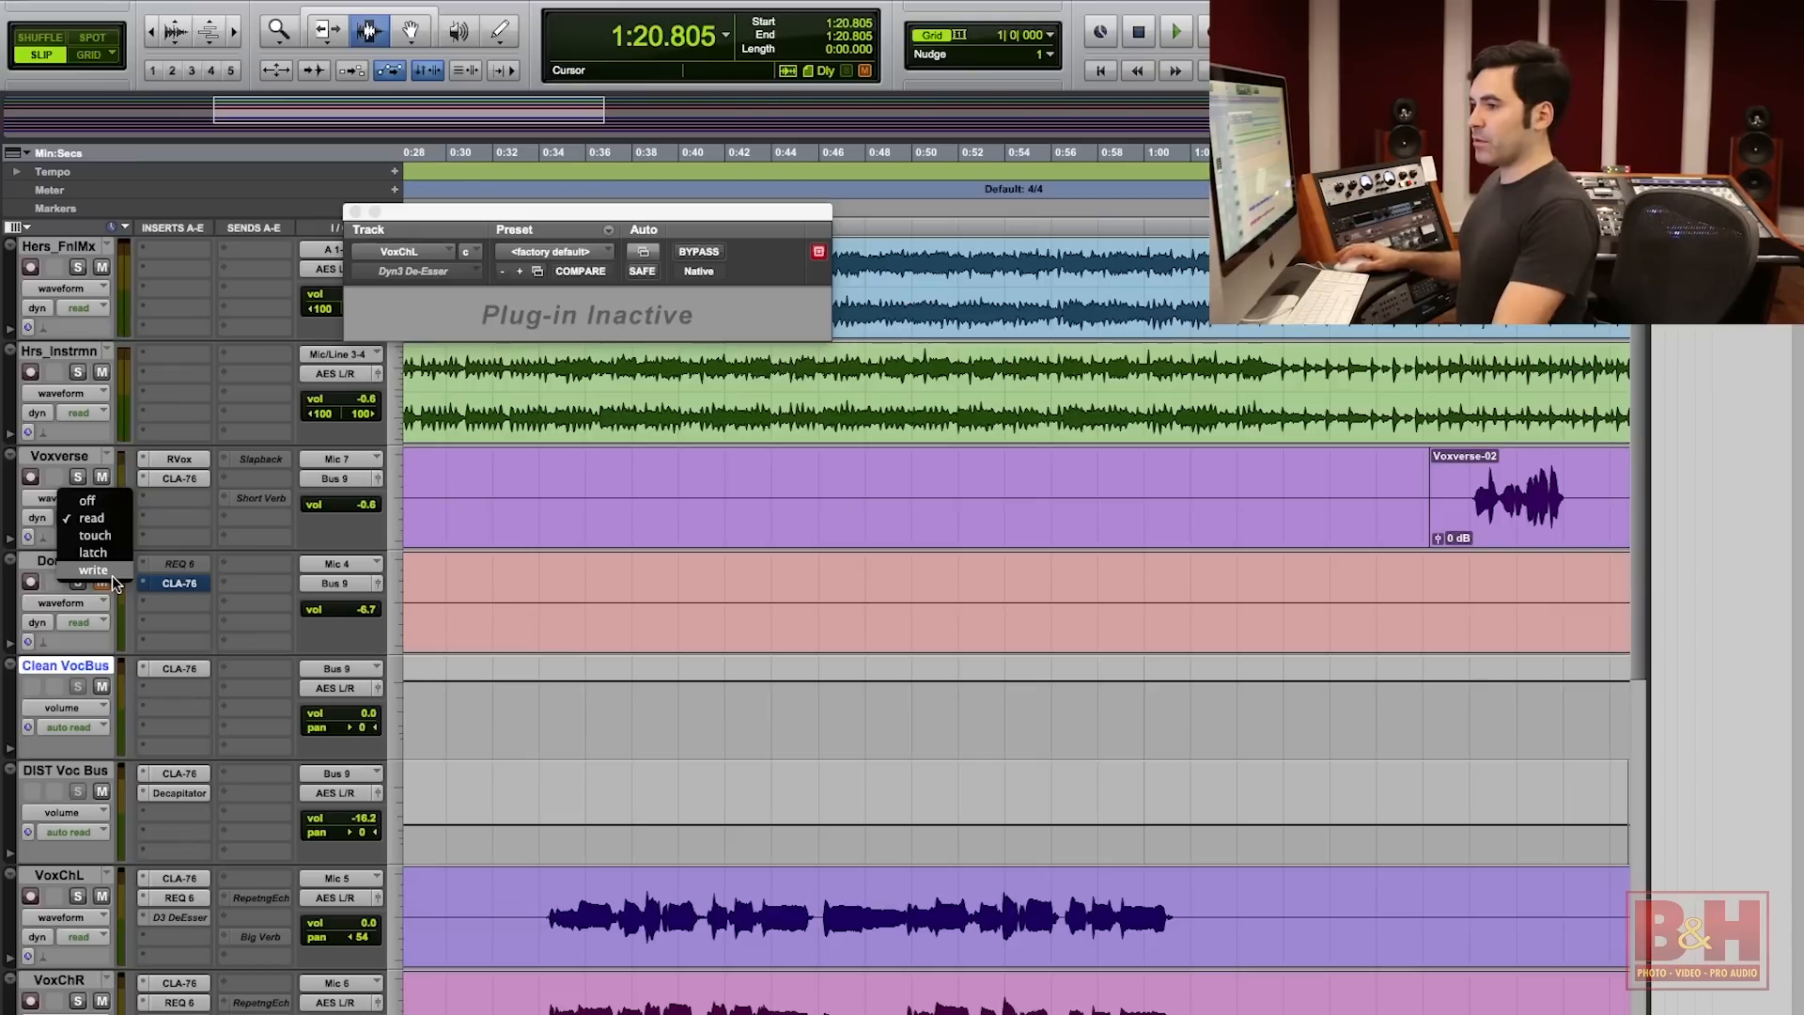
pyautogui.click(111, 575)
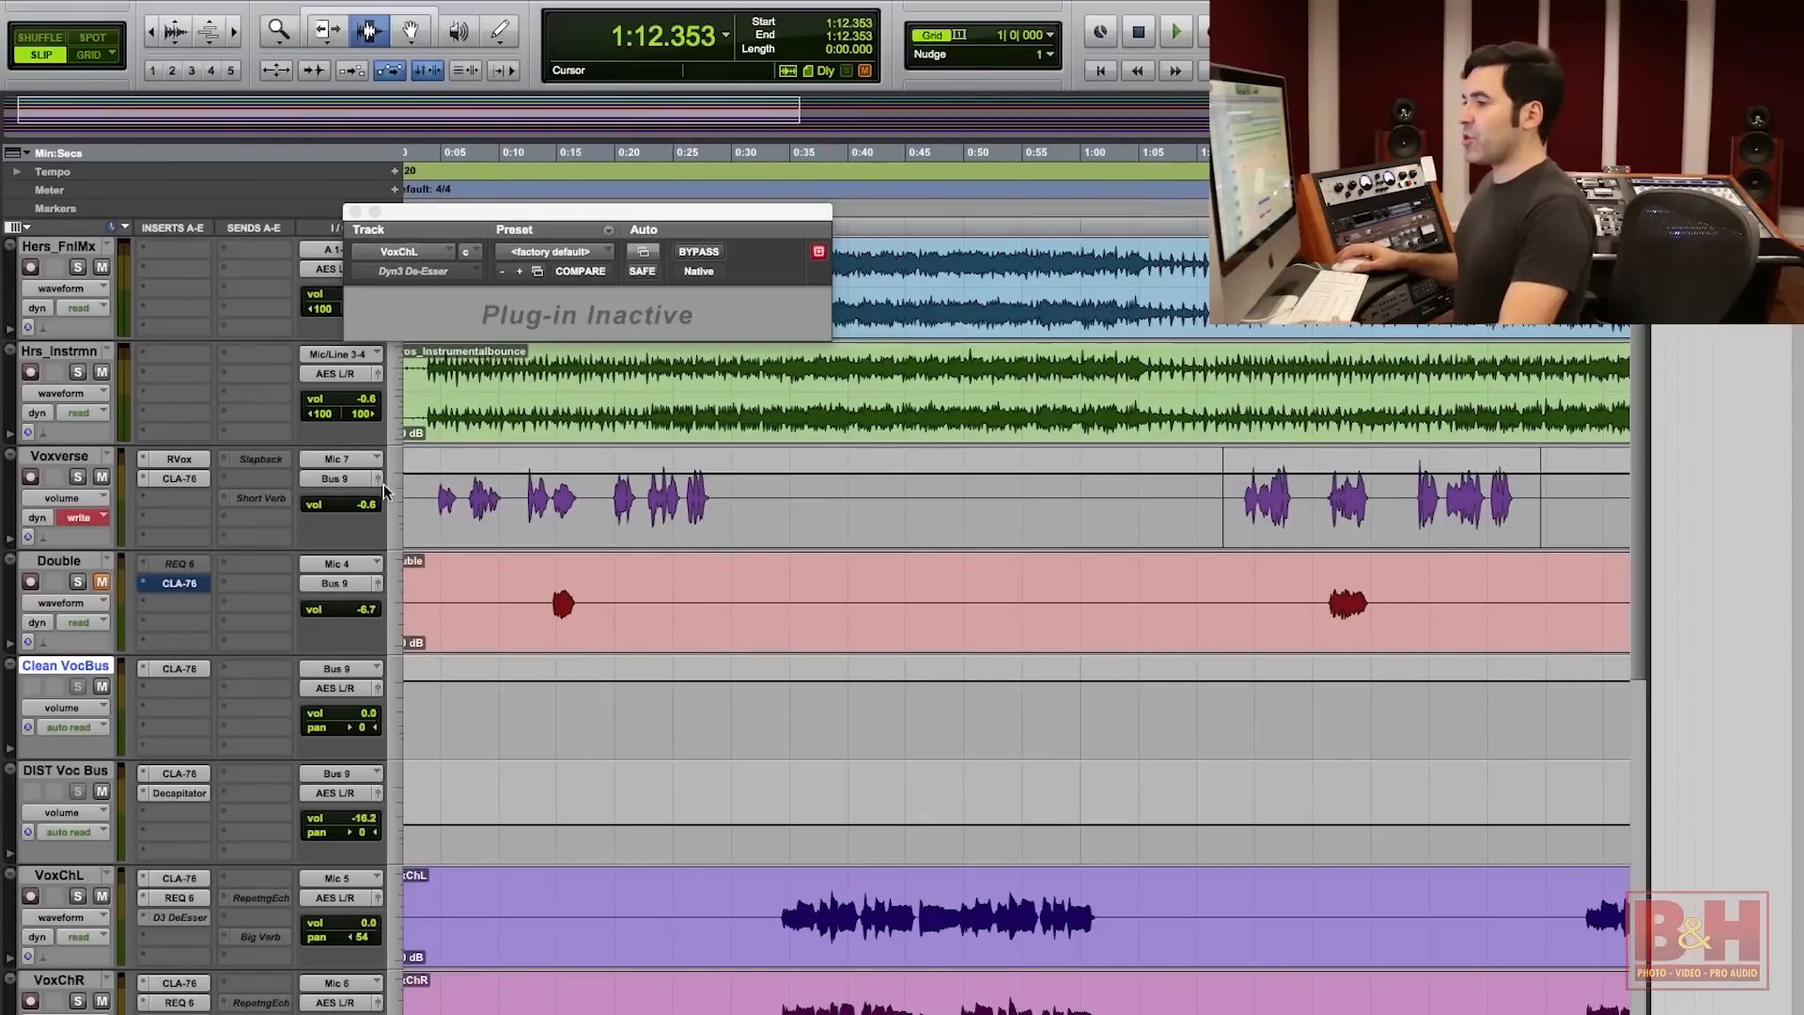
pyautogui.press('space')
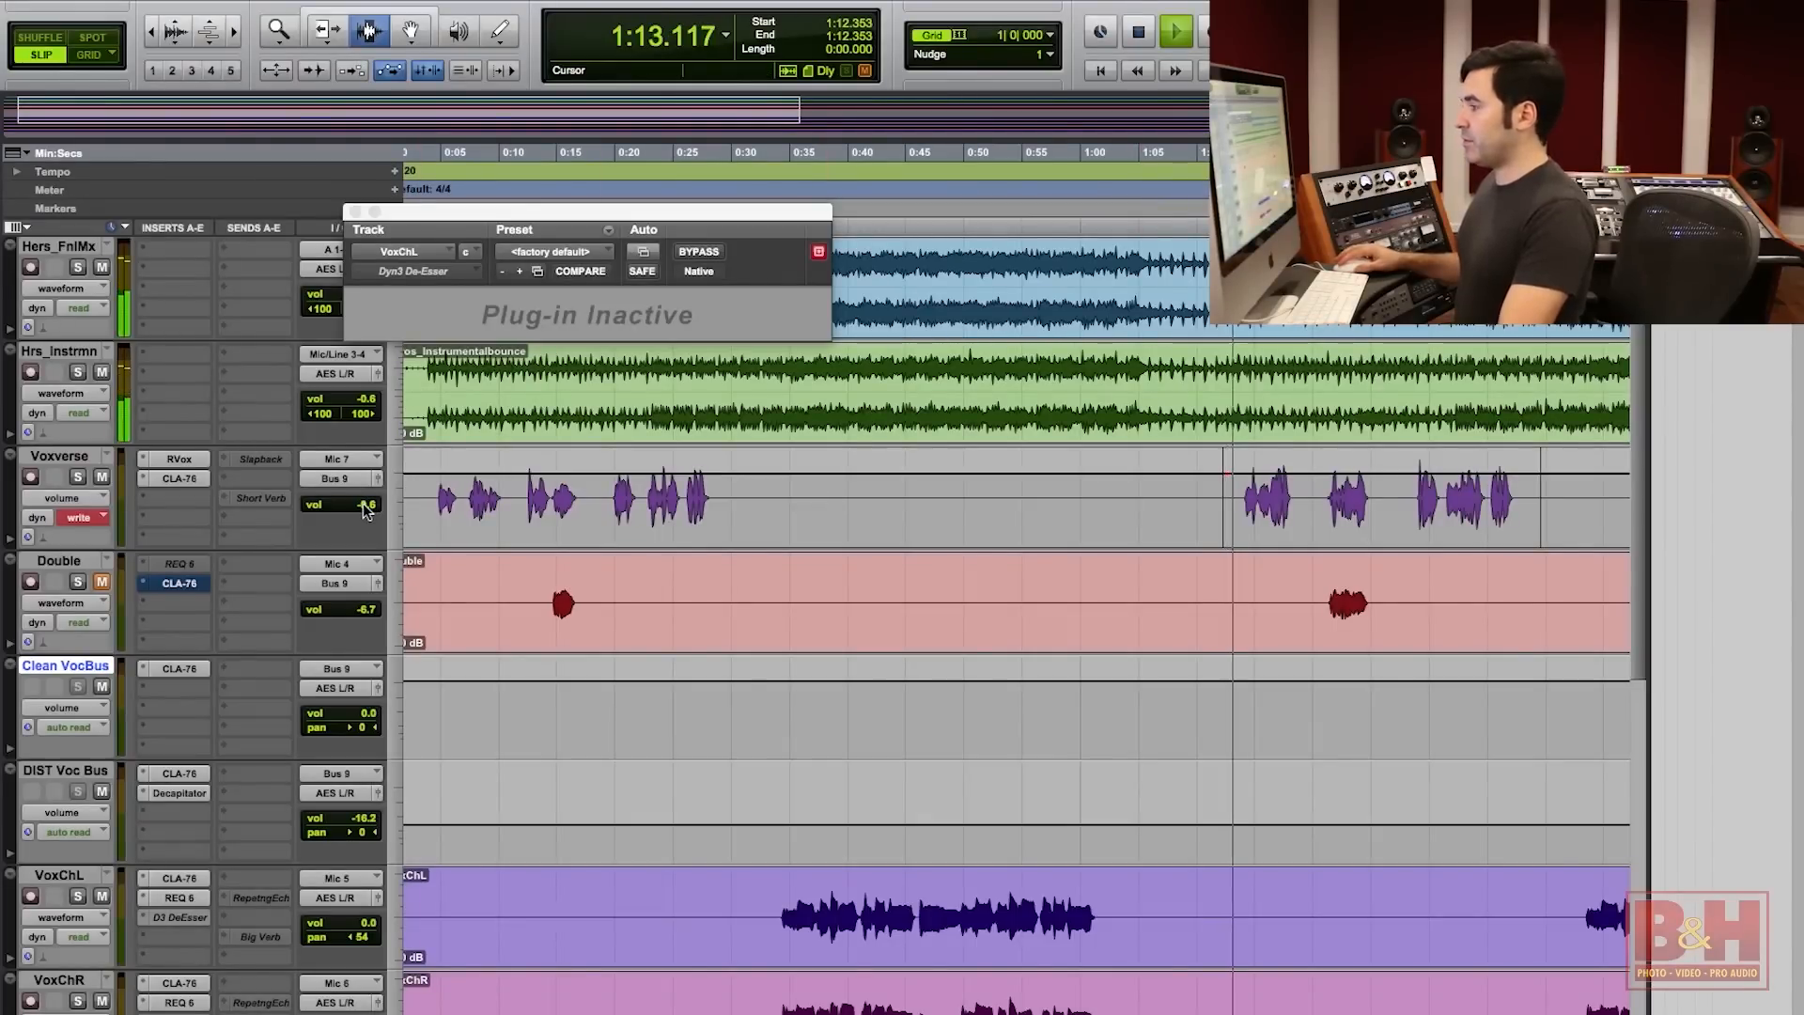
pyautogui.moveTo(365, 509); pyautogui.dragTo(372, 513)
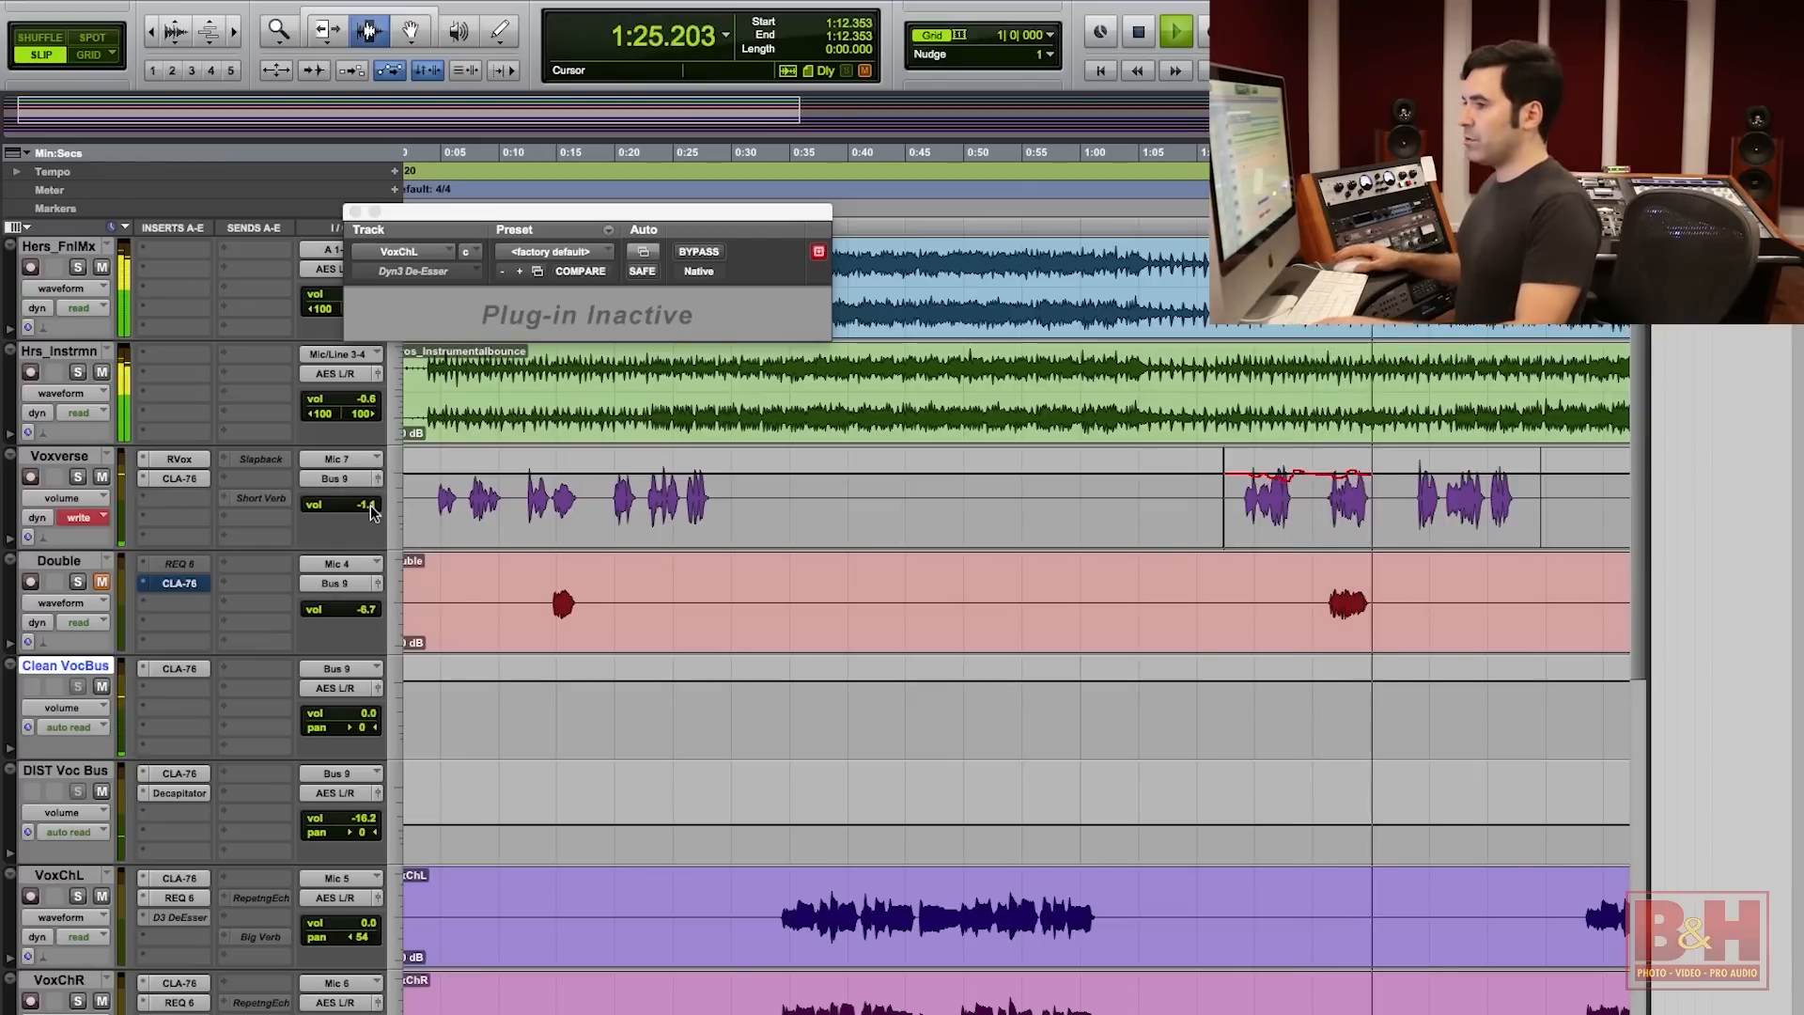
pyautogui.press('space')
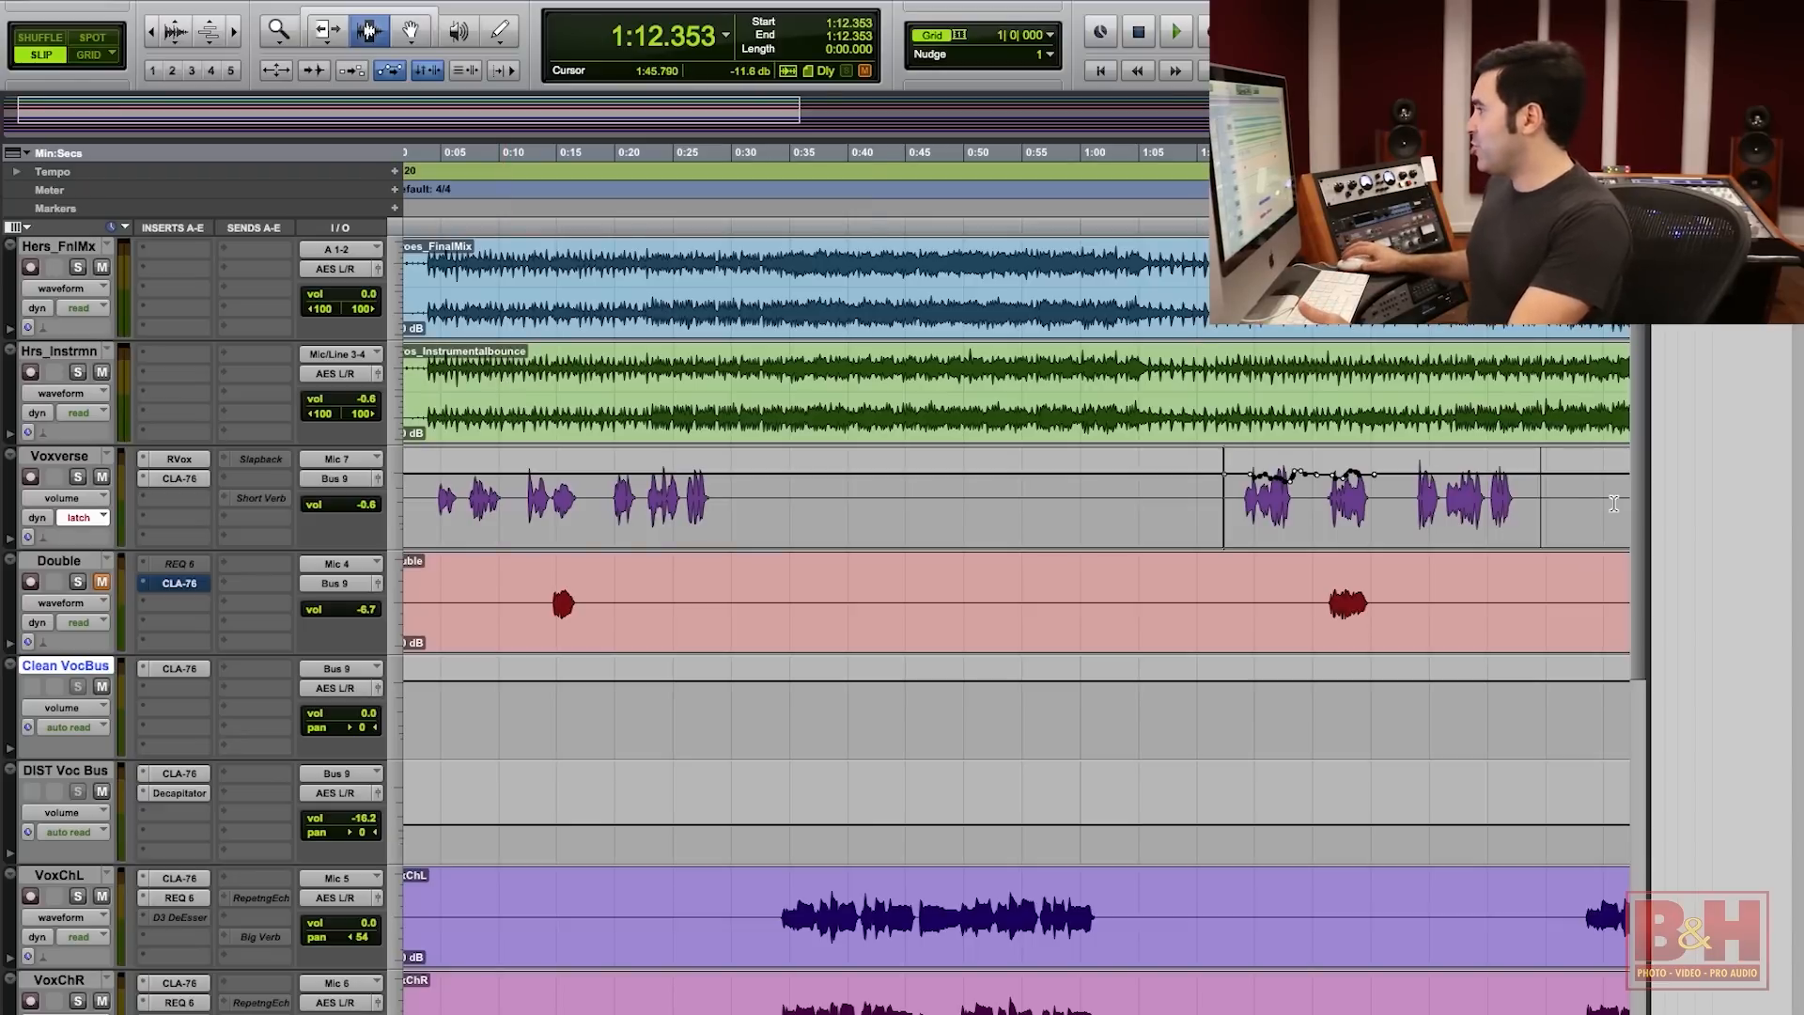
# Select the BridgeVox2 vocal passage from 2:28.514 to 2:45.233.
pyautogui.scroll(-5, 1642, 695)
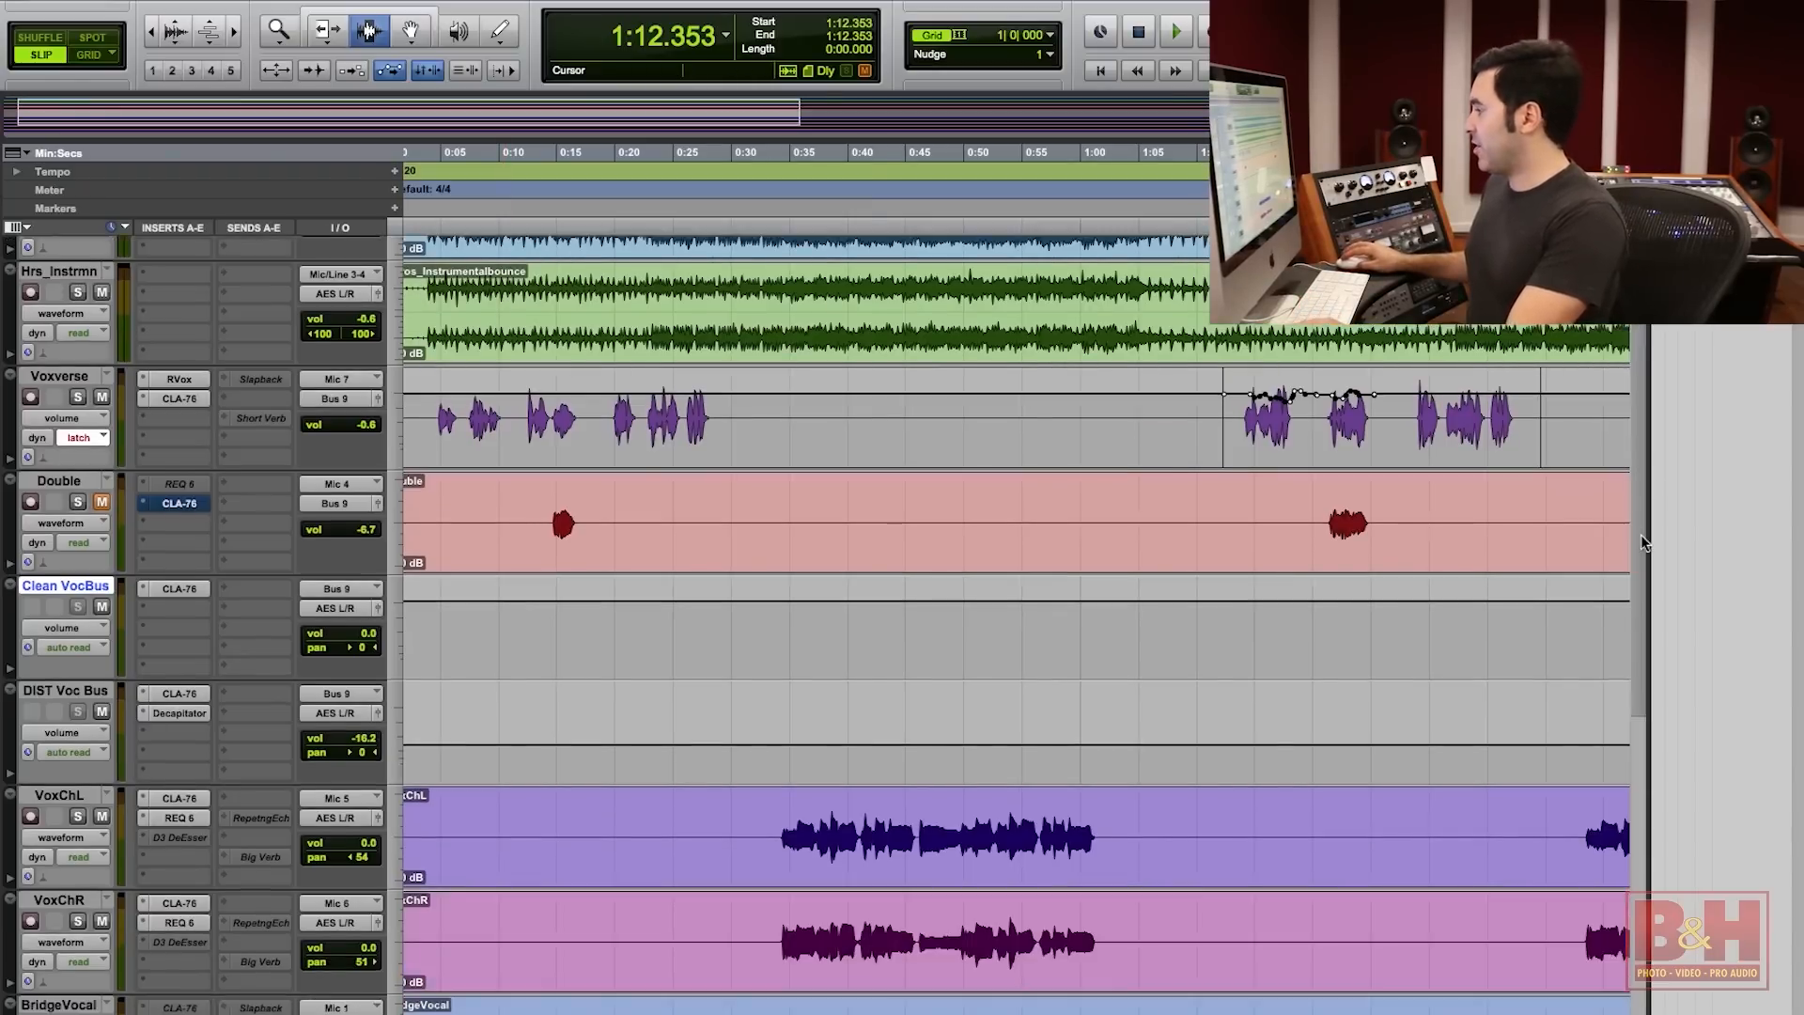
pyautogui.scroll(-10, 1643, 696)
pyautogui.hscroll(8, 1425, 720)
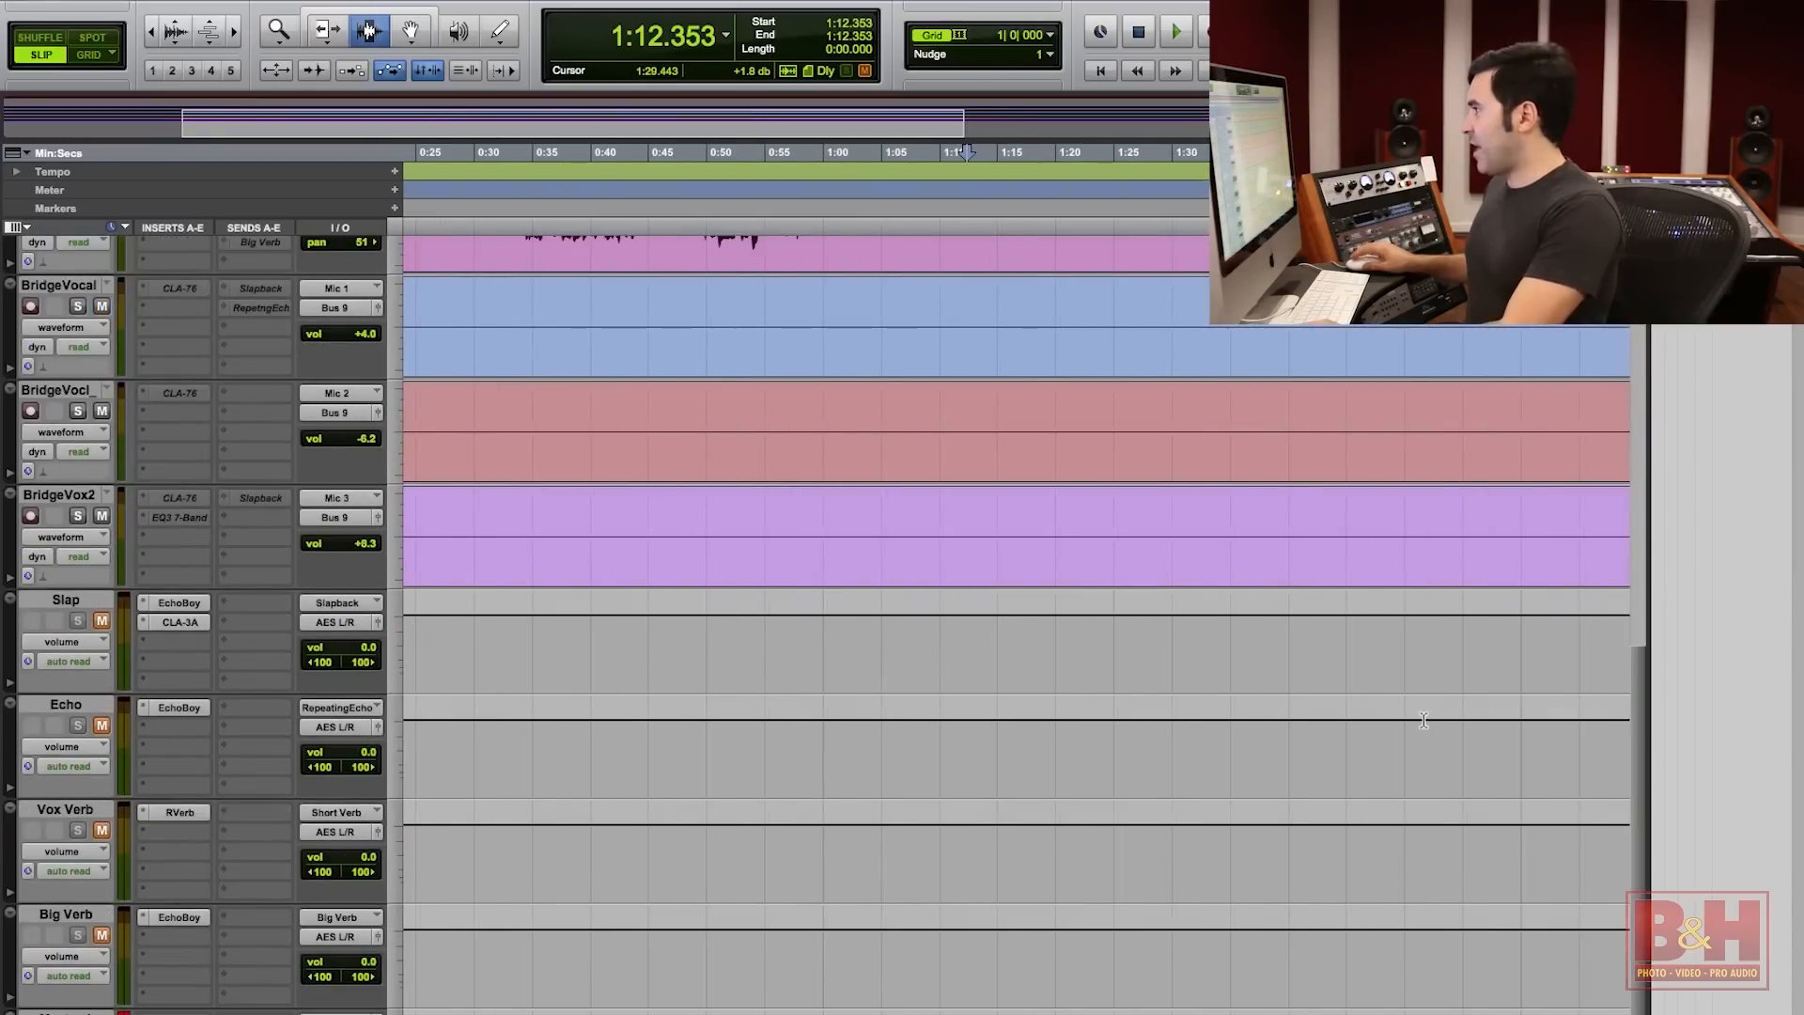
pyautogui.hscroll(6, 1424, 719)
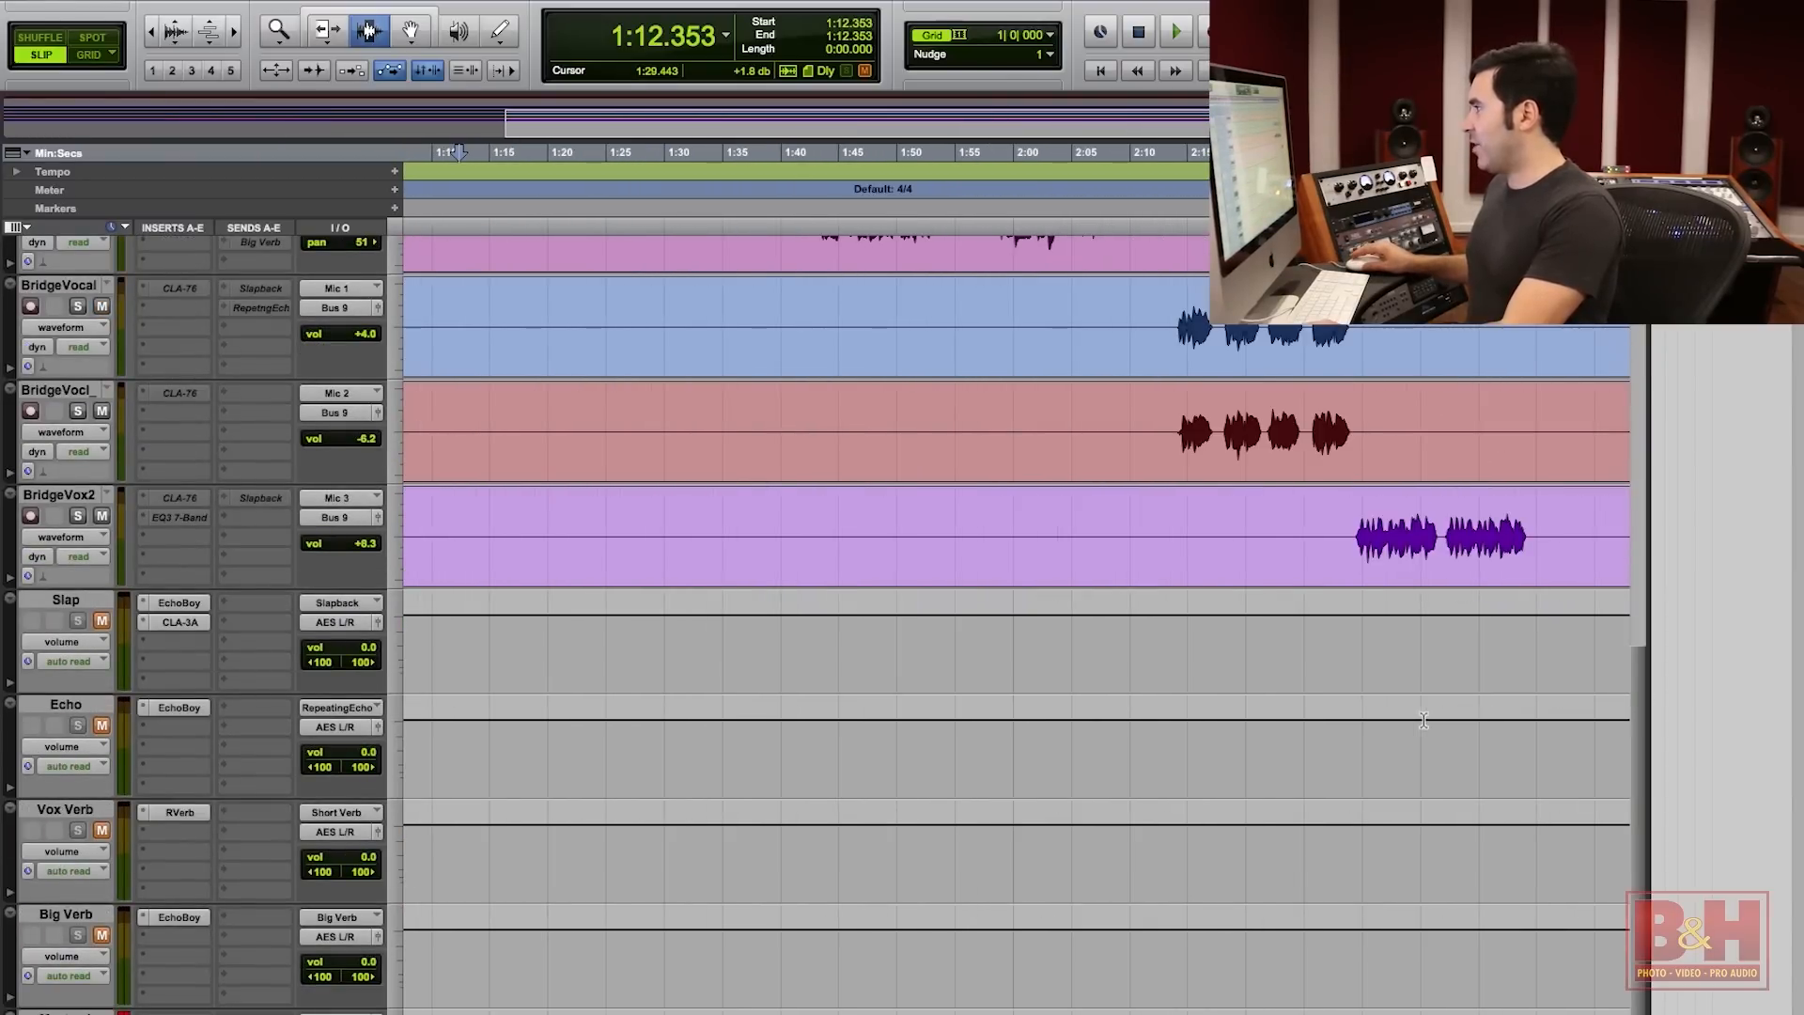
pyautogui.hscroll(2, 1424, 720)
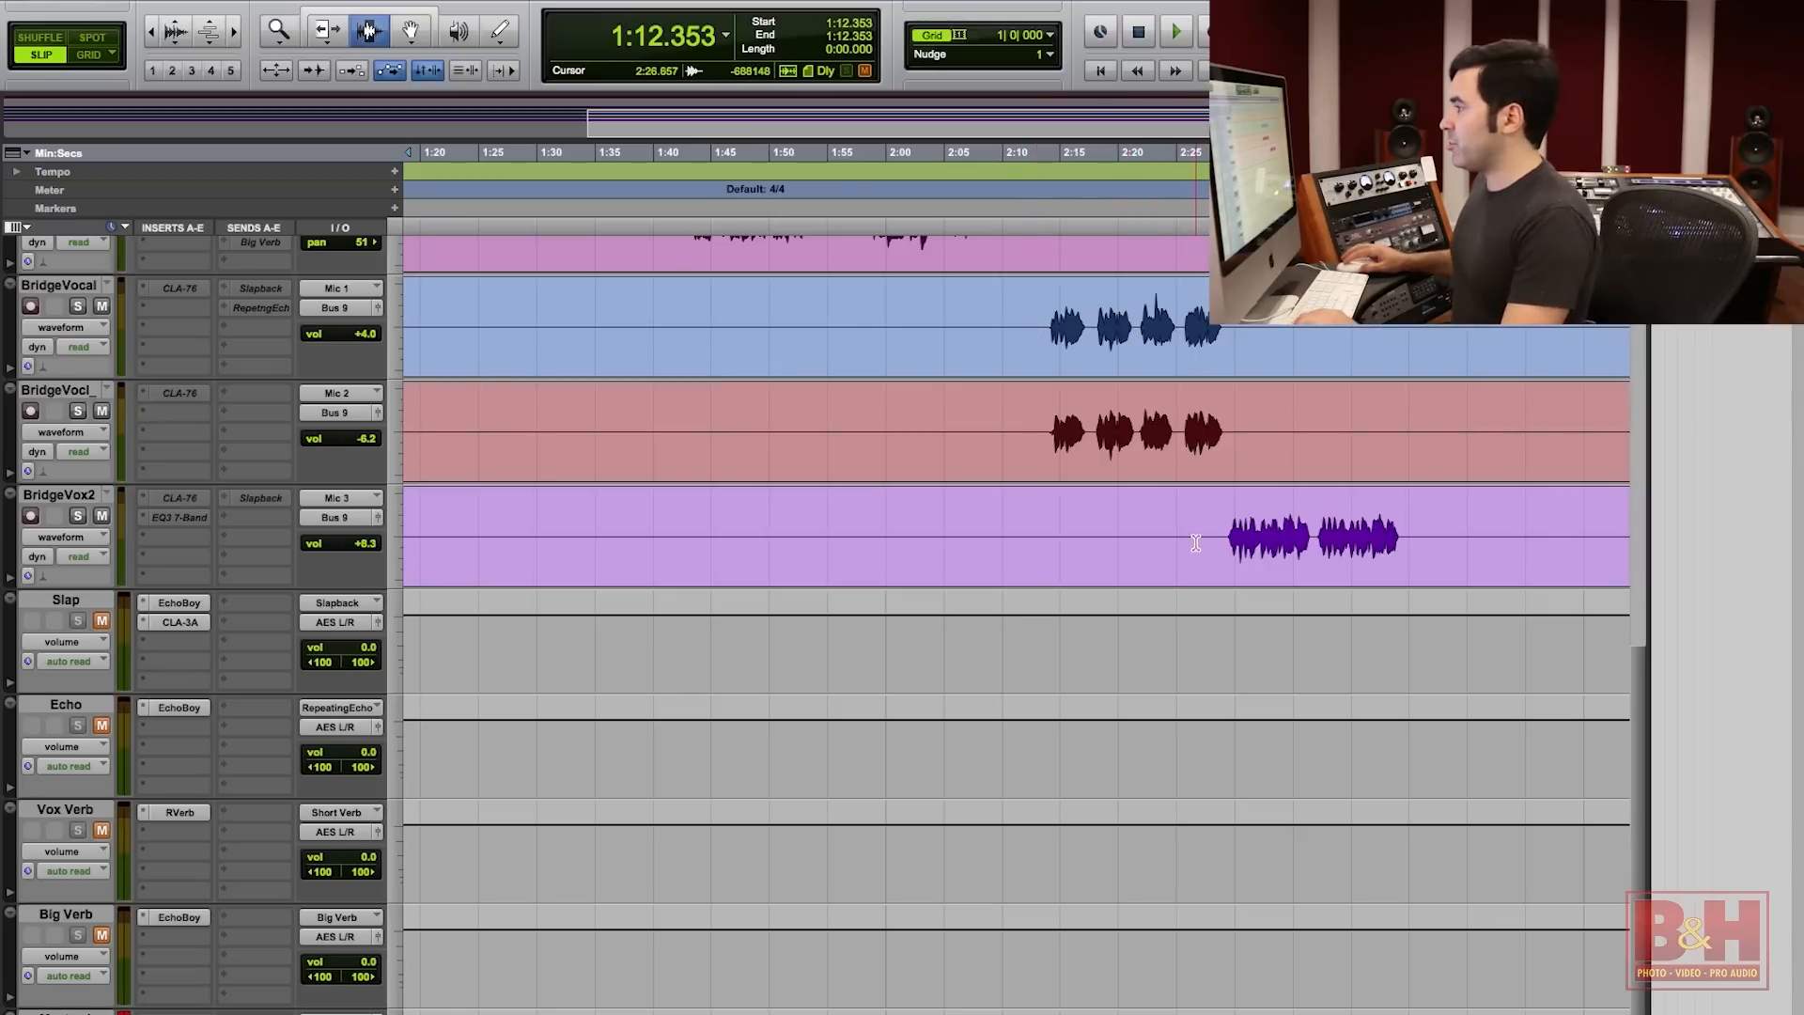
pyautogui.moveTo(1186, 537); pyautogui.dragTo(1412, 551)
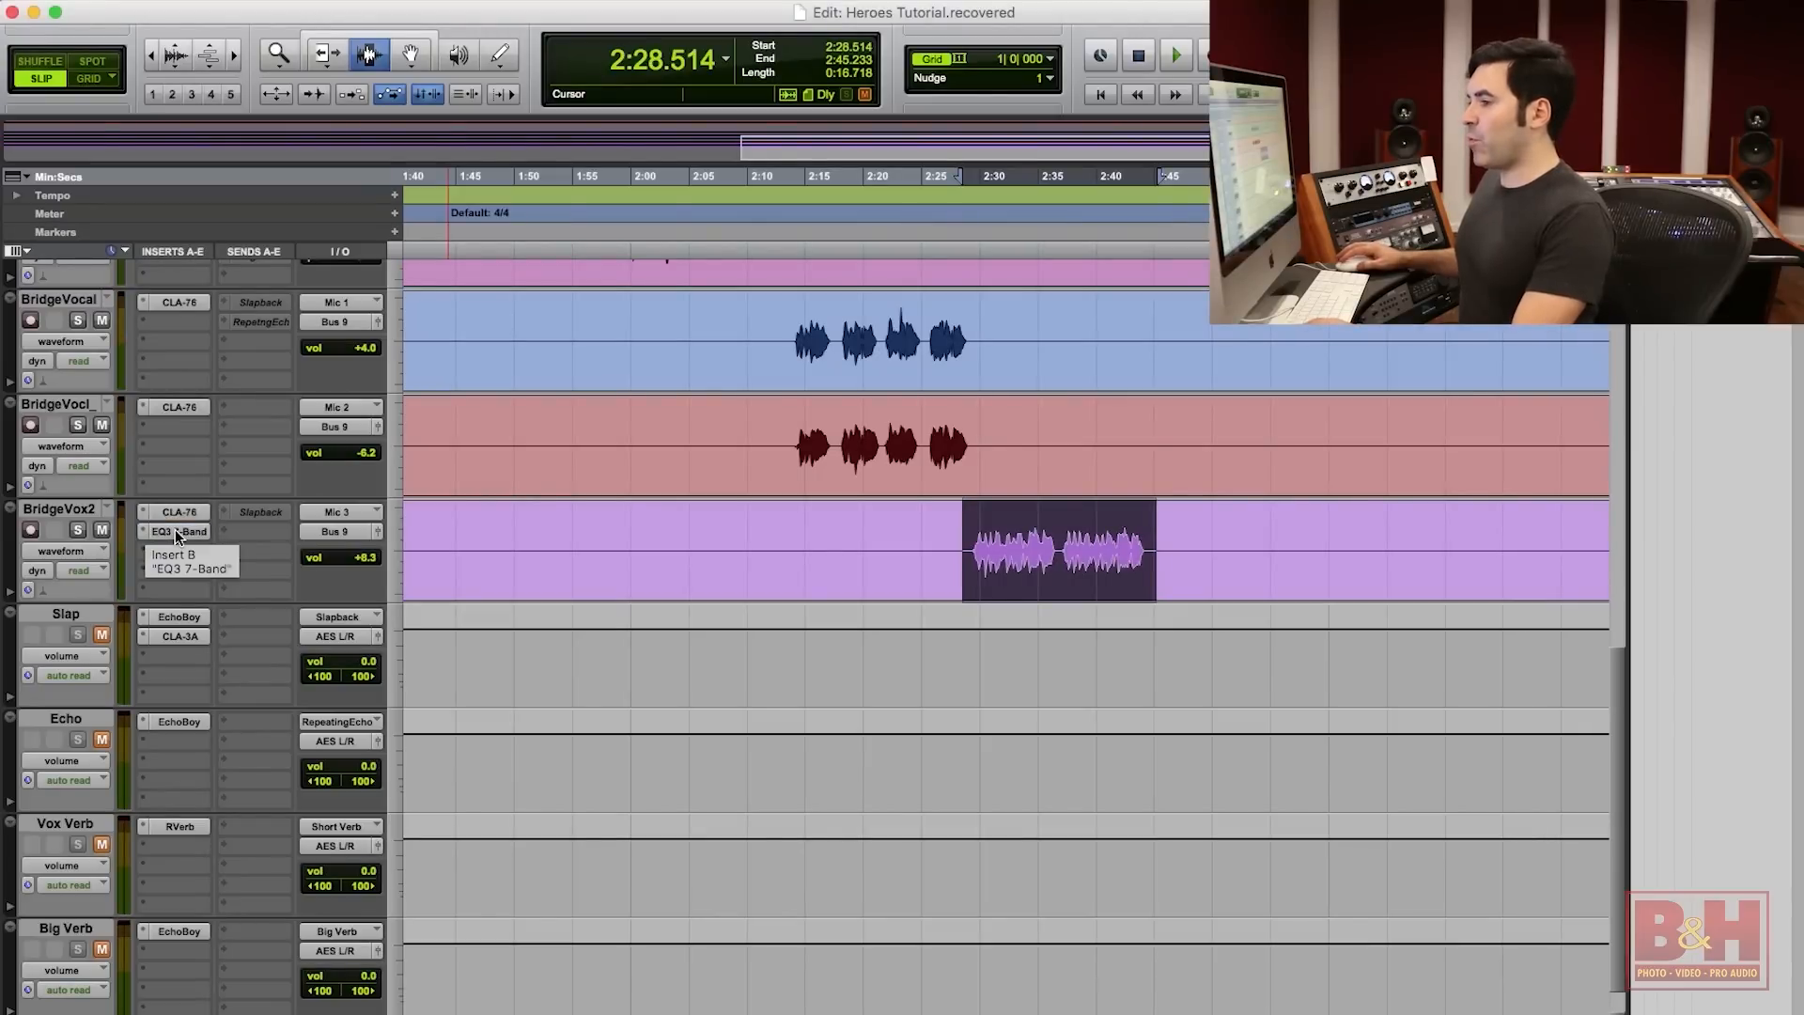
# Examine the CLA-76 settings on BridgeVox2, open its EQ3 7-Band and compare the curve with the high-pass filter in and out.
pyautogui.click(189, 516)
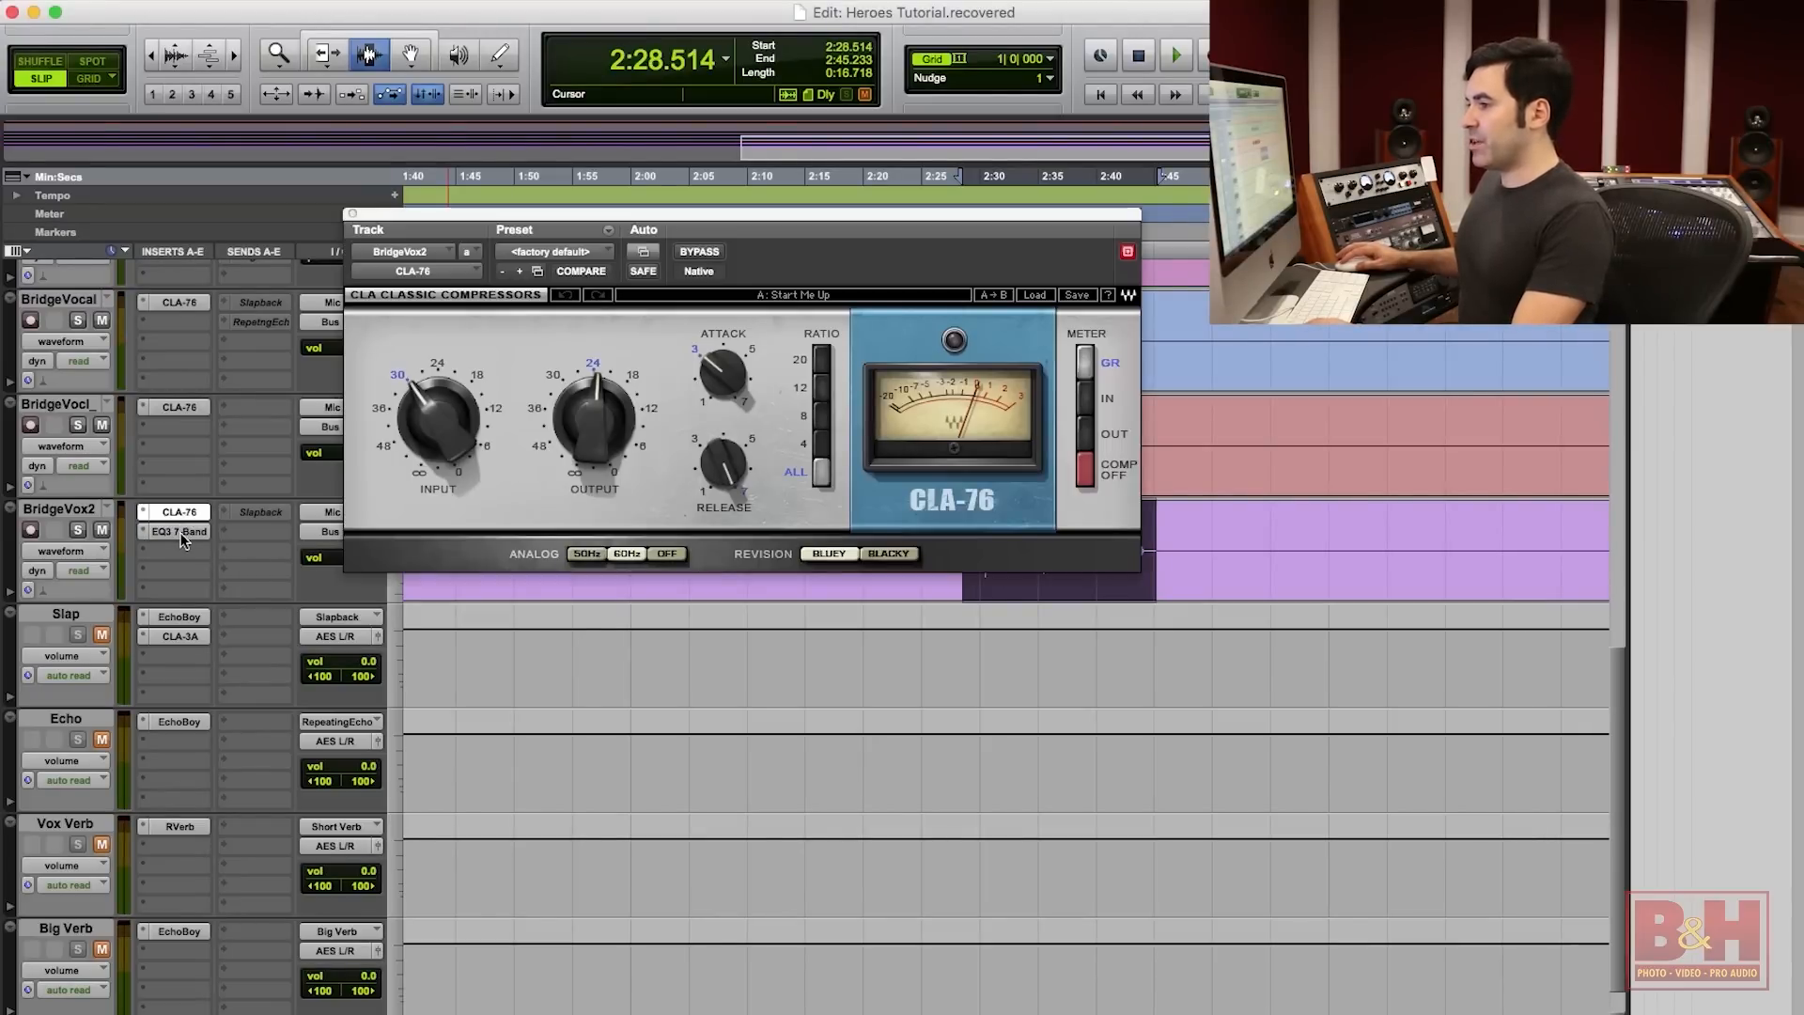
pyautogui.click(178, 531)
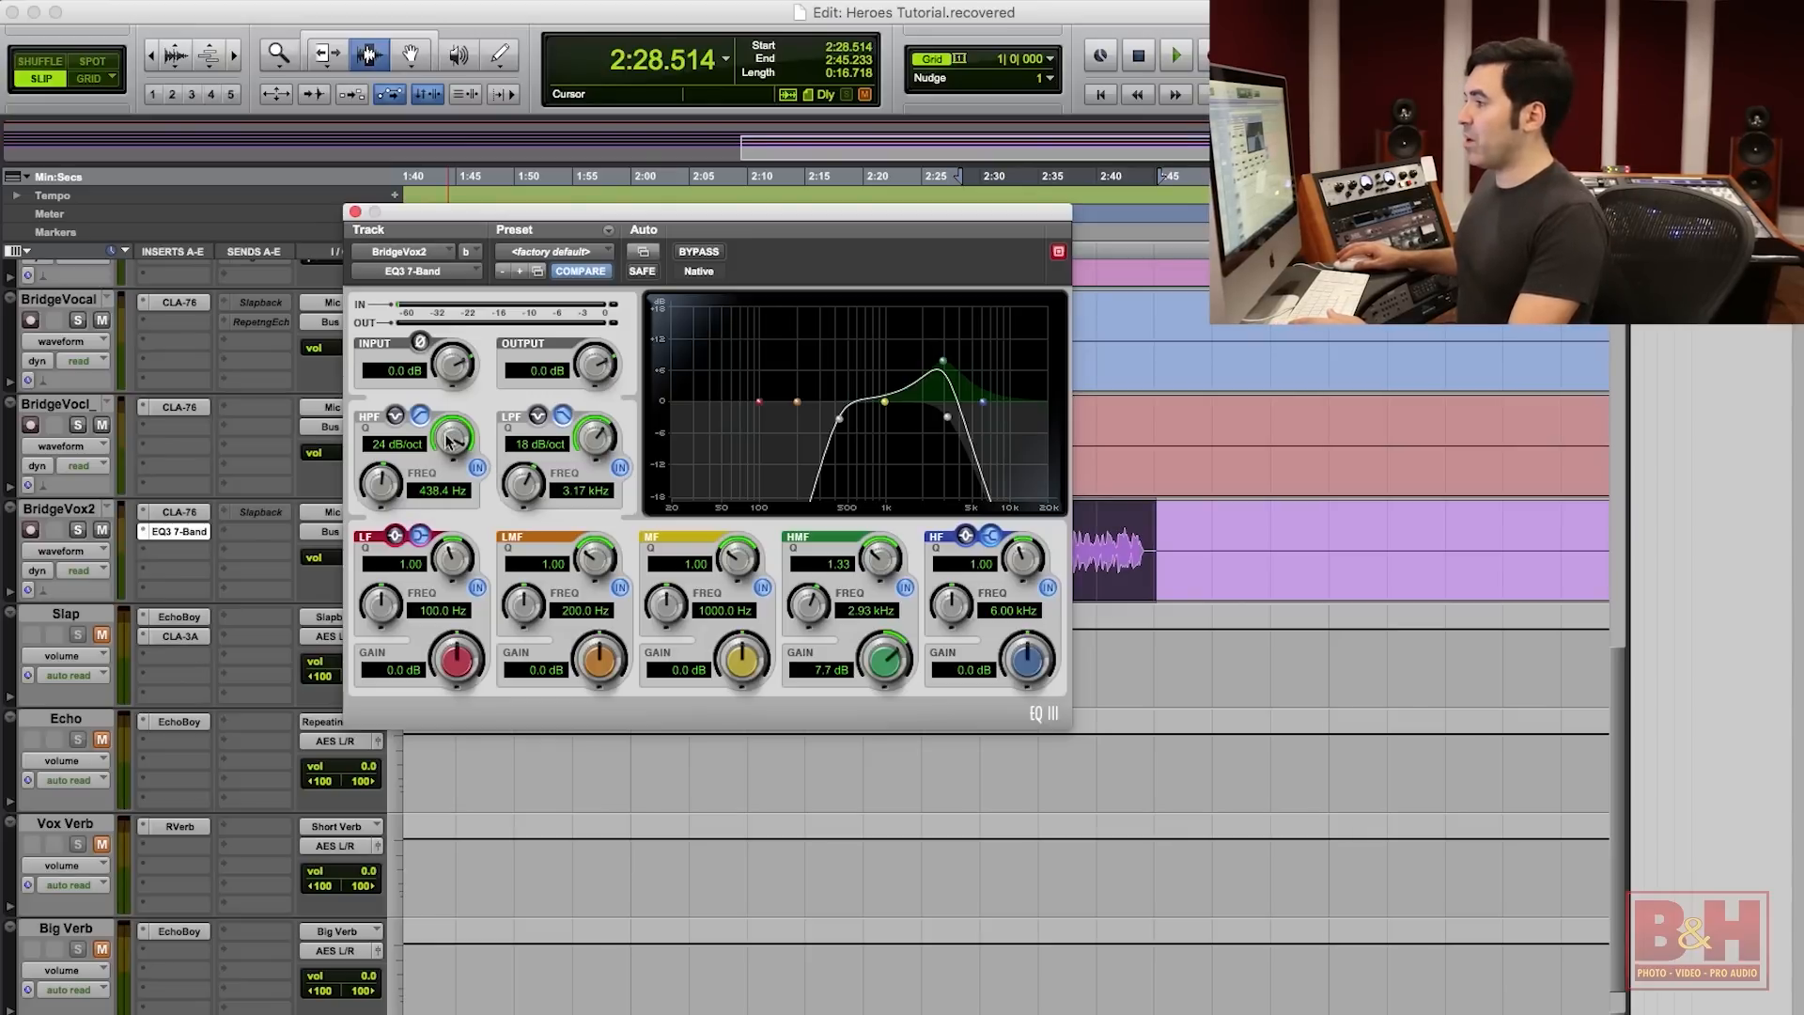
pyautogui.click(480, 469)
pyautogui.click(480, 470)
pyautogui.click(481, 470)
pyautogui.click(480, 470)
pyautogui.click(481, 470)
pyautogui.click(480, 470)
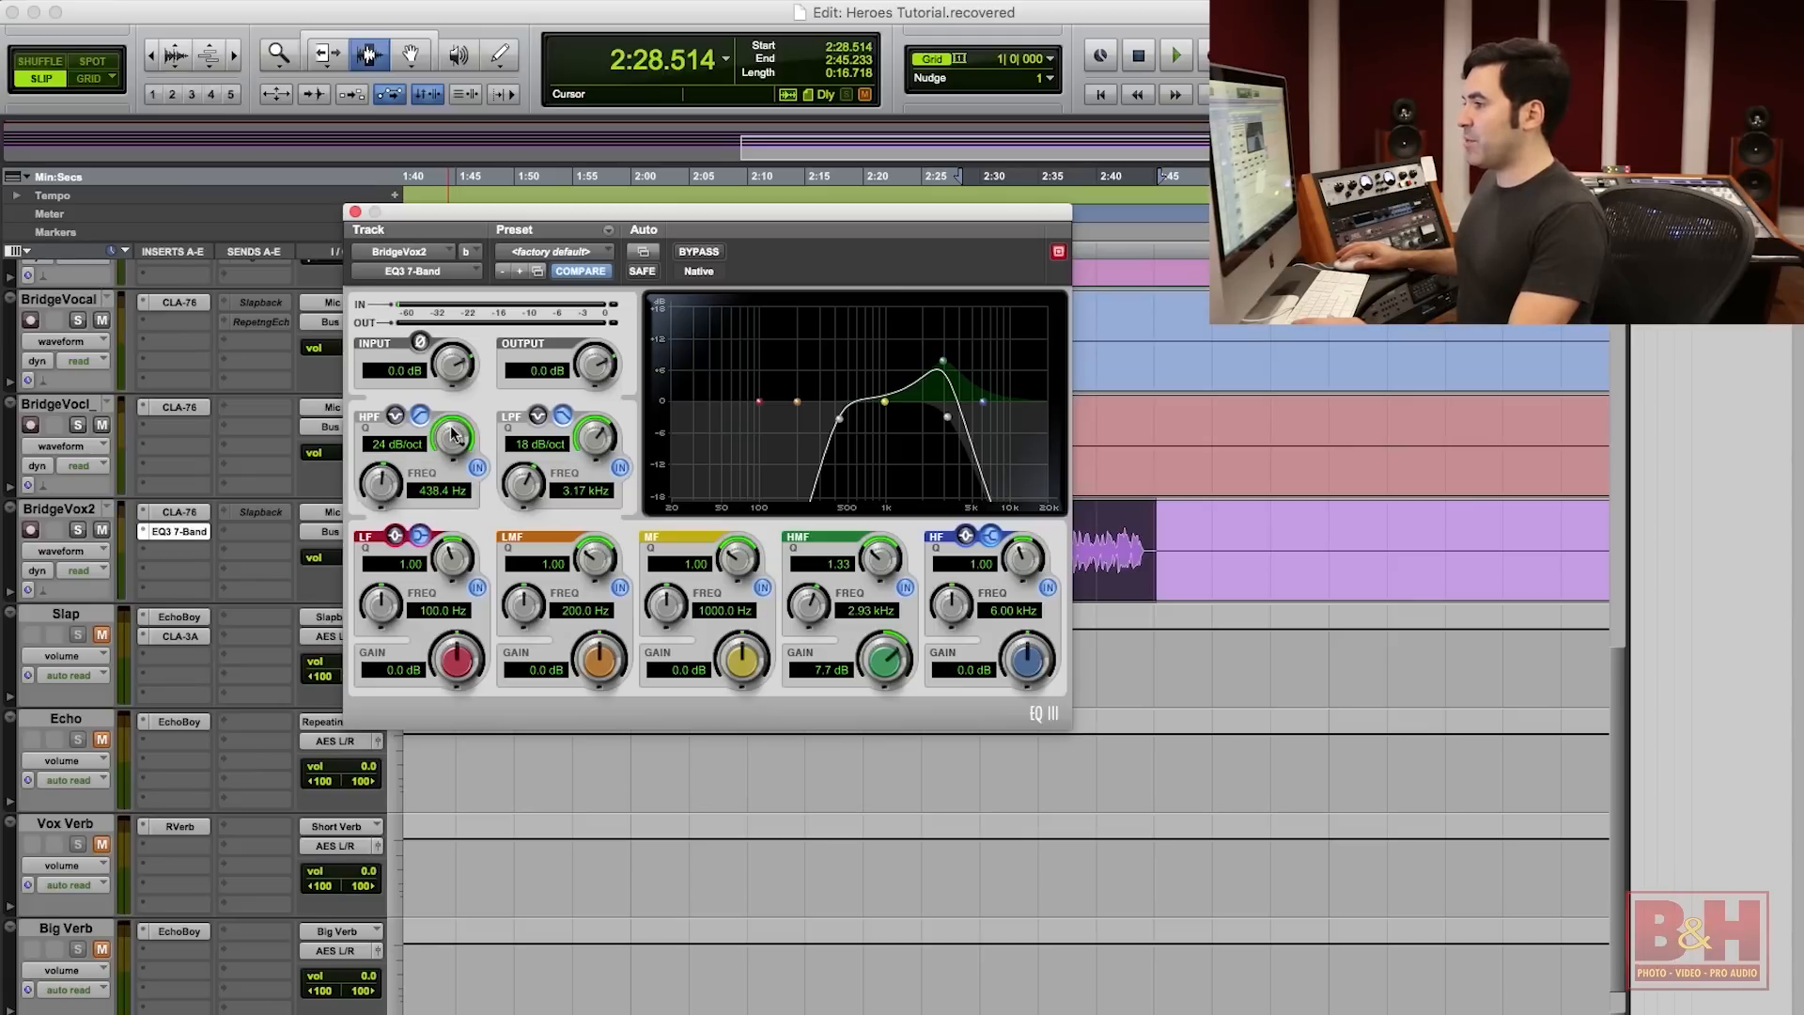
# Compare the BridgeVox2 EQ curve with the low-pass filter and the high-mid-frequency boost switched in and out.
pyautogui.click(620, 468)
pyautogui.click(621, 468)
pyautogui.click(620, 468)
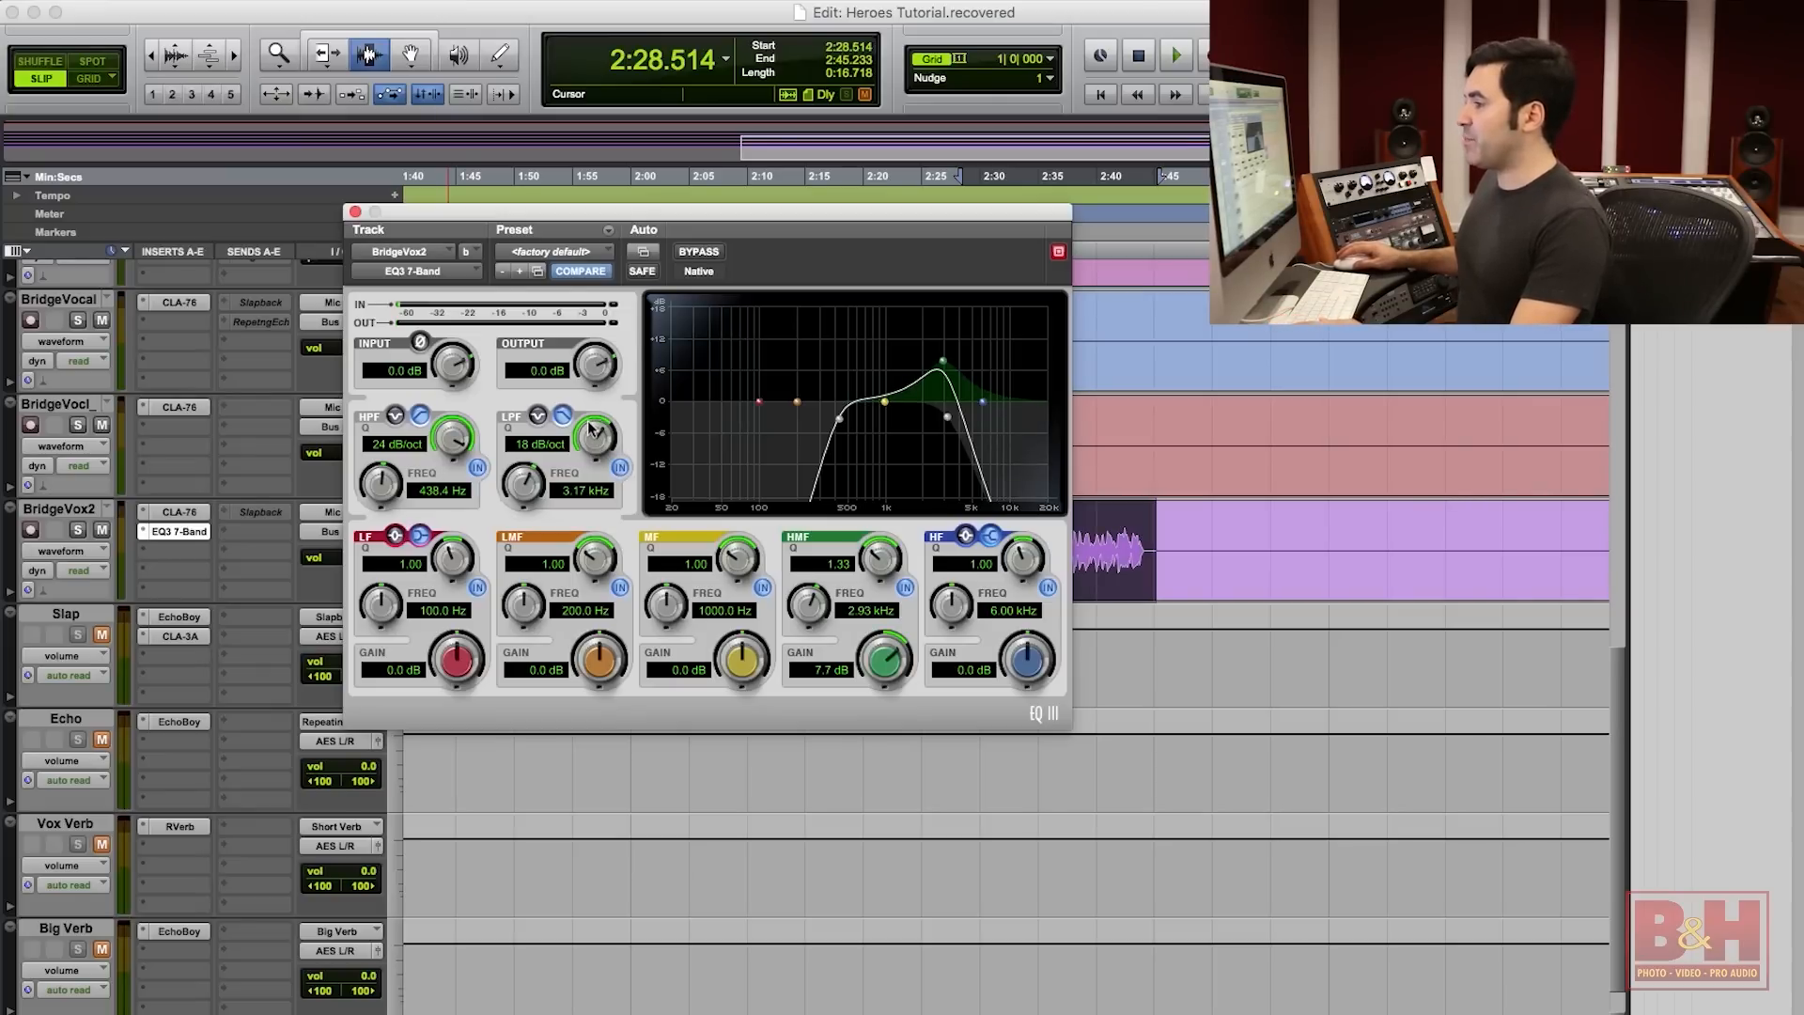
pyautogui.click(906, 588)
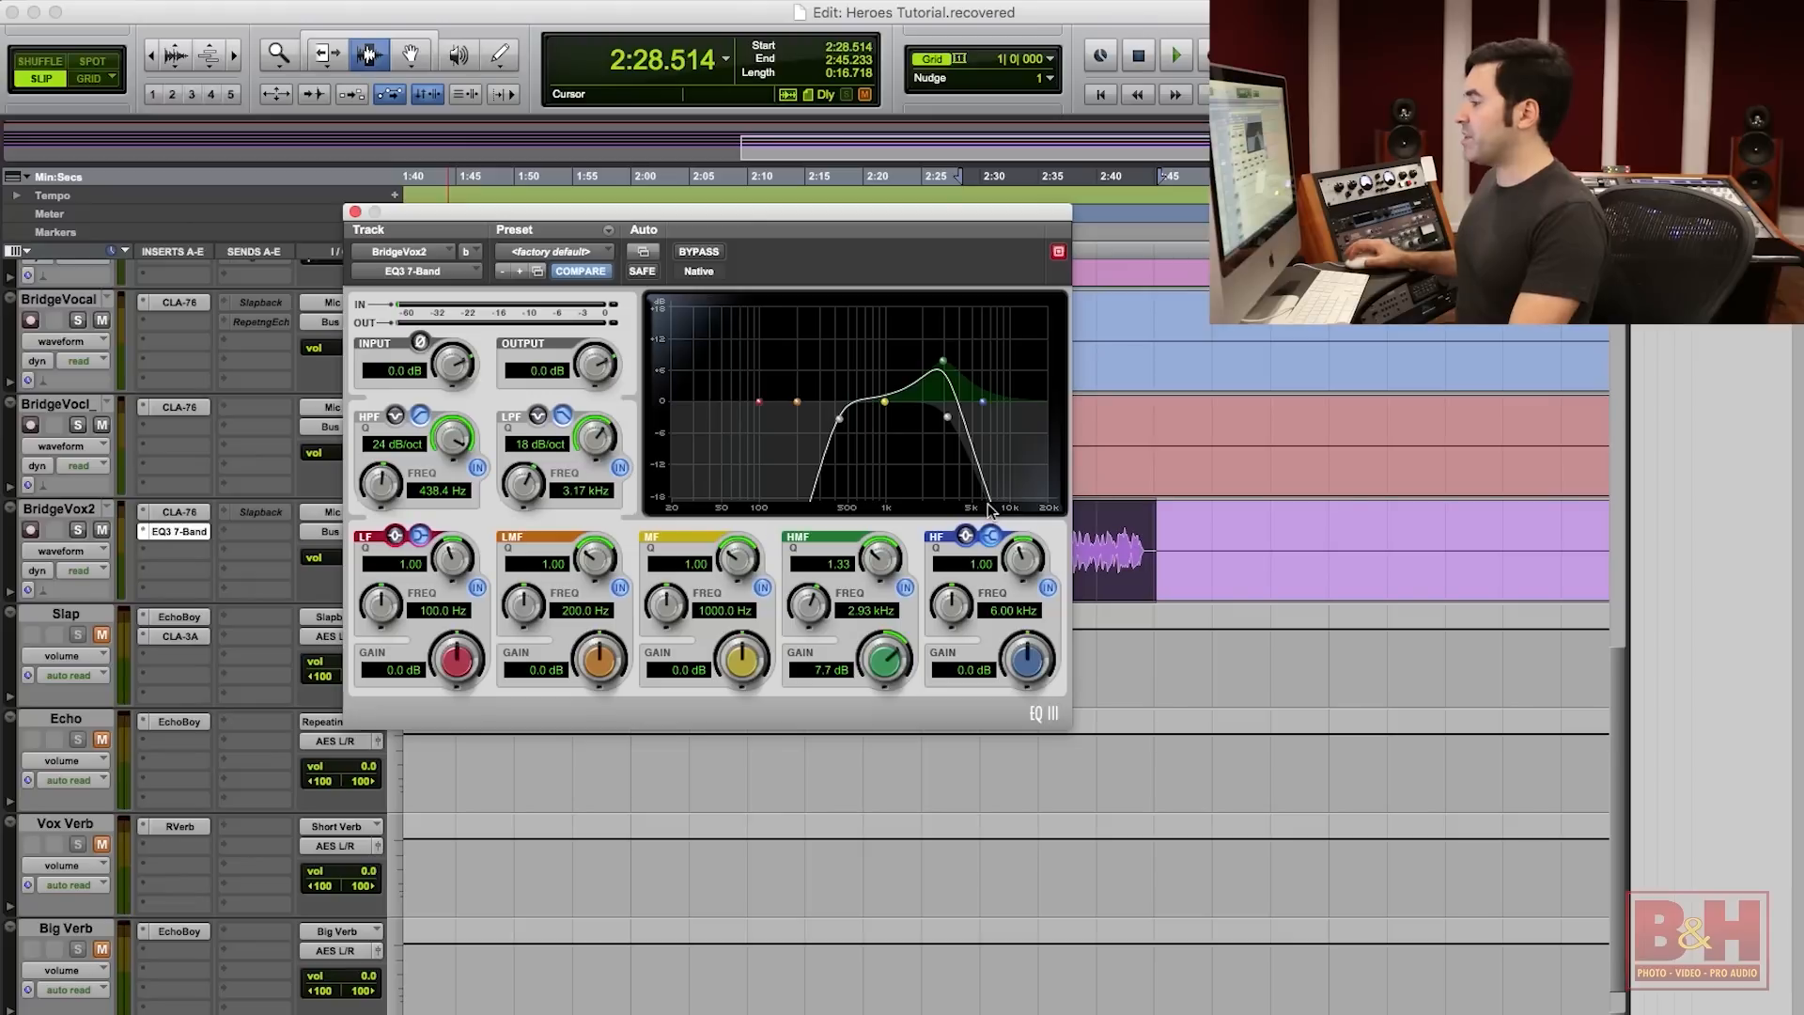
# Set BridgeVox2's volume to +6.5 and its EQ output to 0.5 dB while comparing the EQ bypassed and engaged during playback.
pyautogui.click(700, 250)
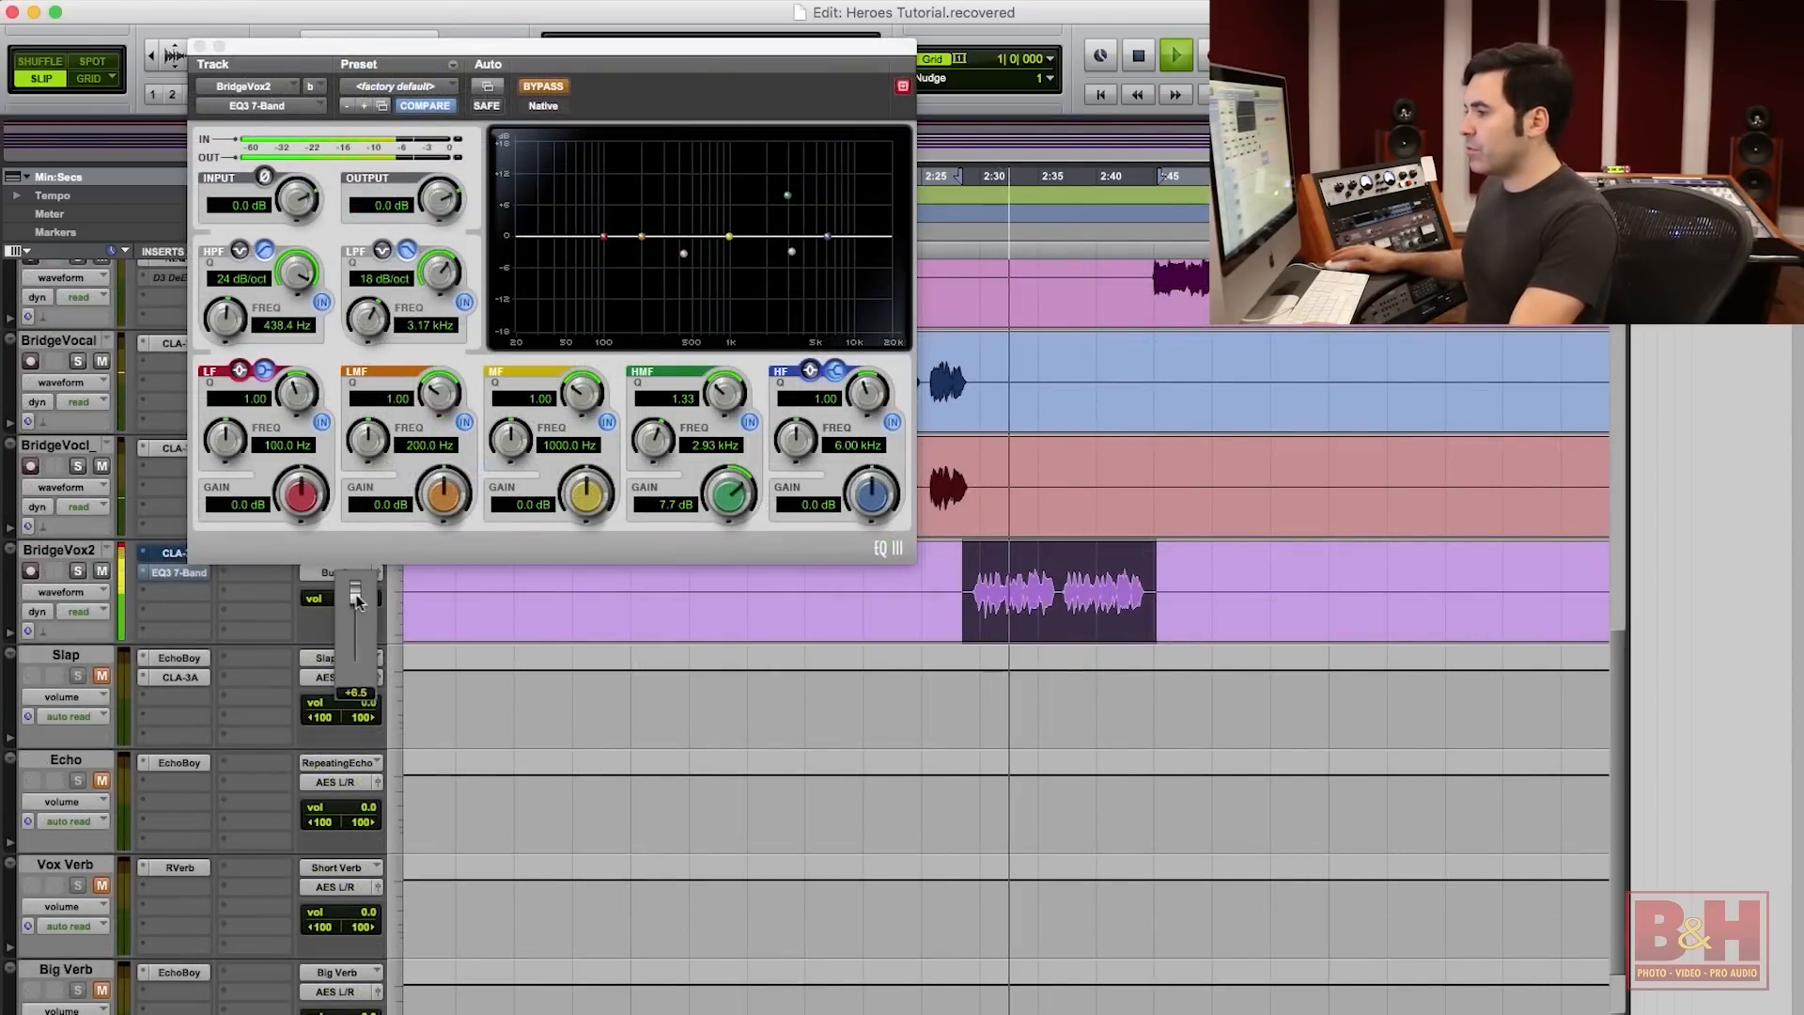
pyautogui.keyDown('super'); pyautogui.click(167, 573); pyautogui.keyUp('super')
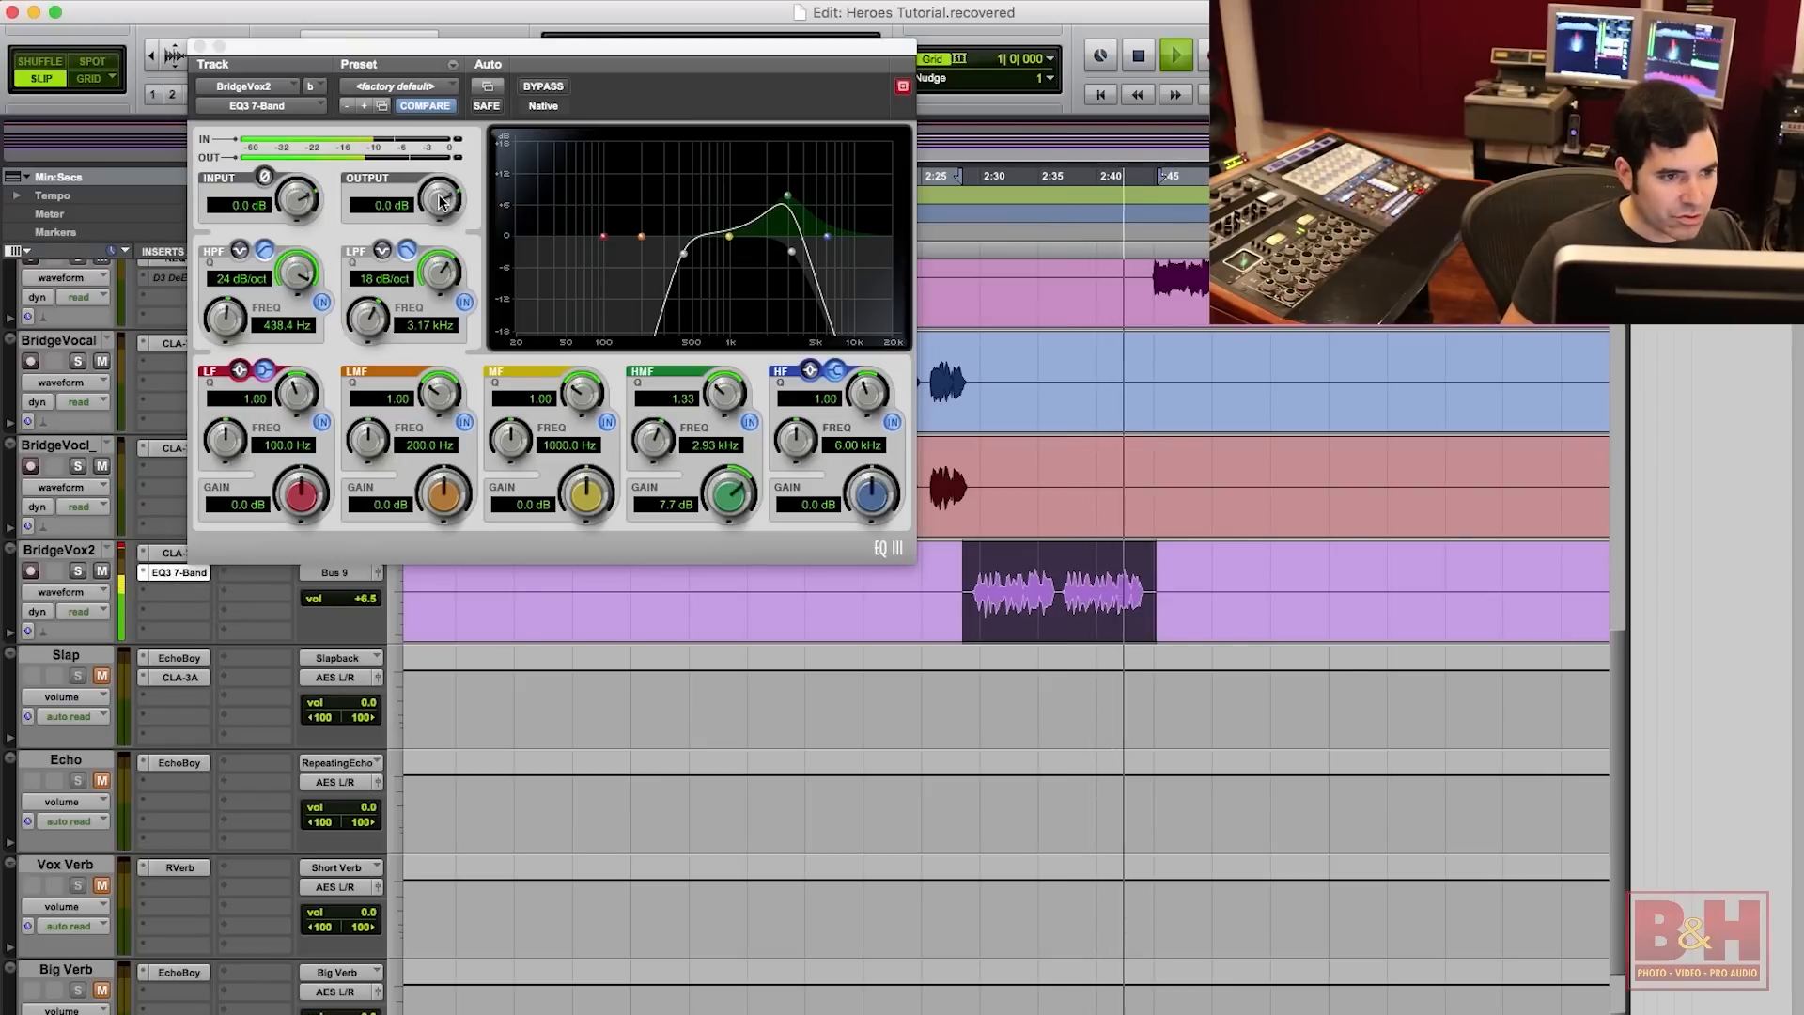
pyautogui.moveTo(440, 201); pyautogui.dragTo(446, 197)
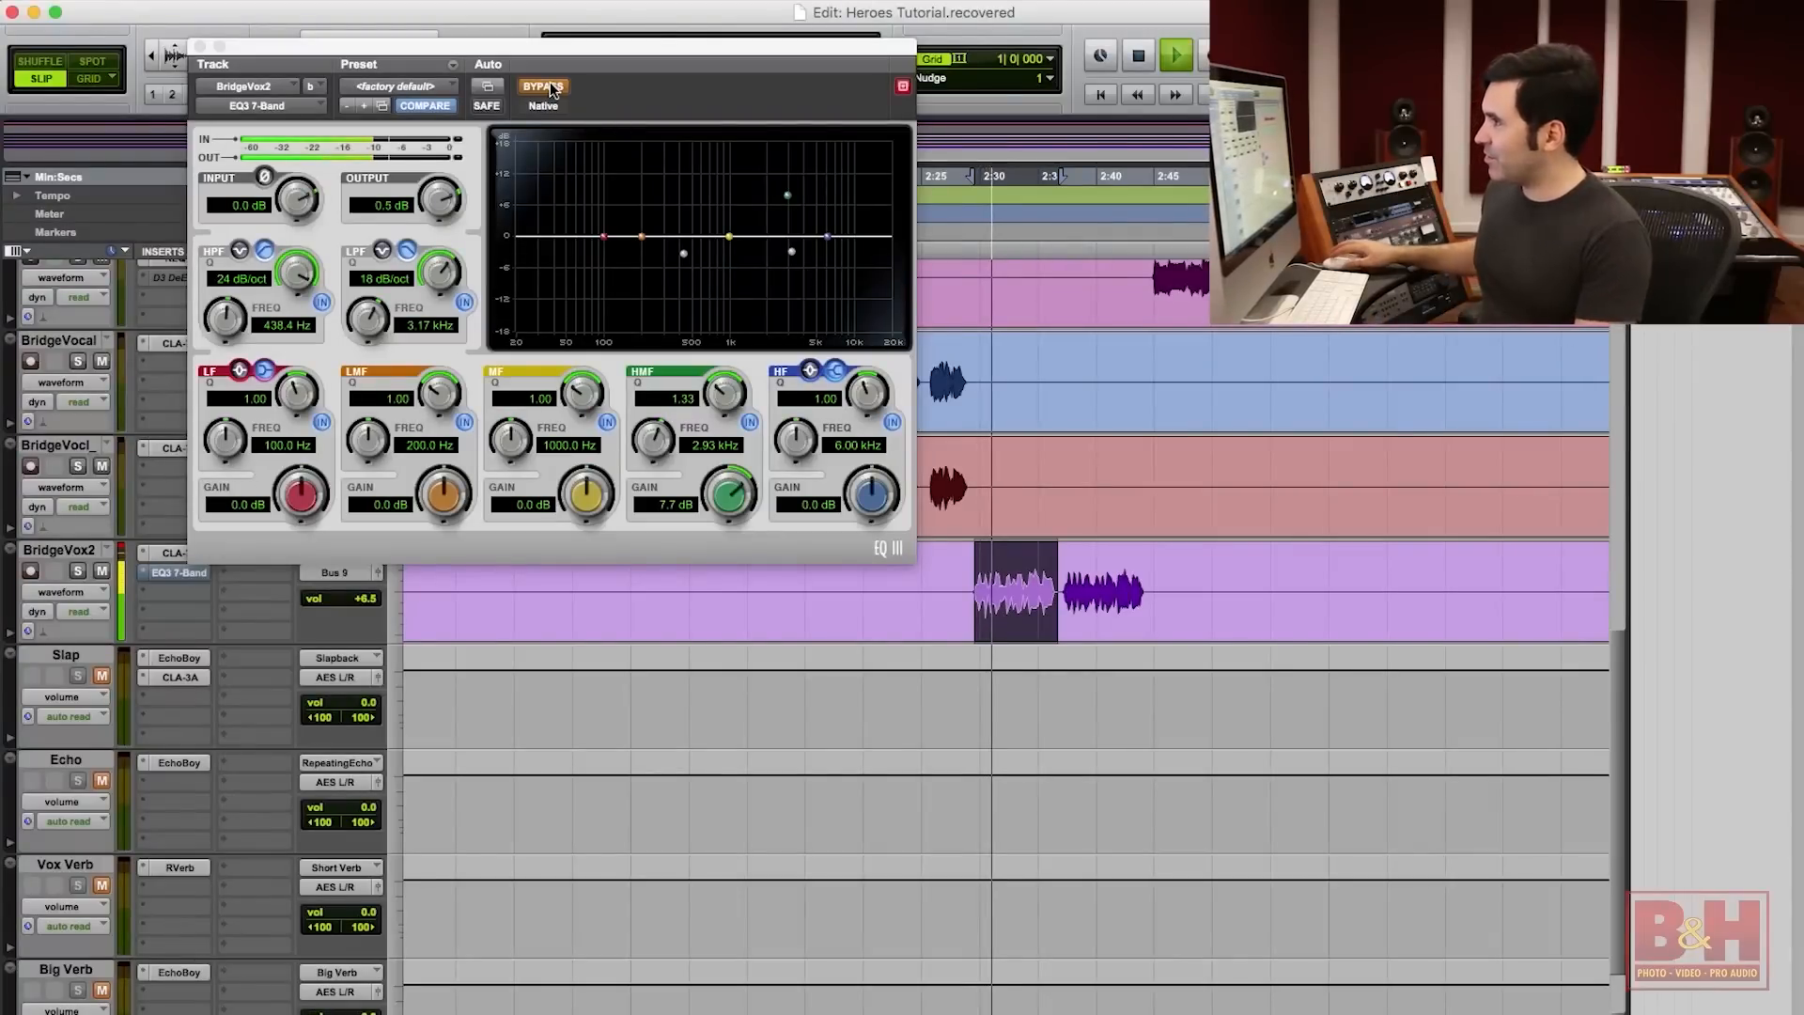
pyautogui.click(543, 87)
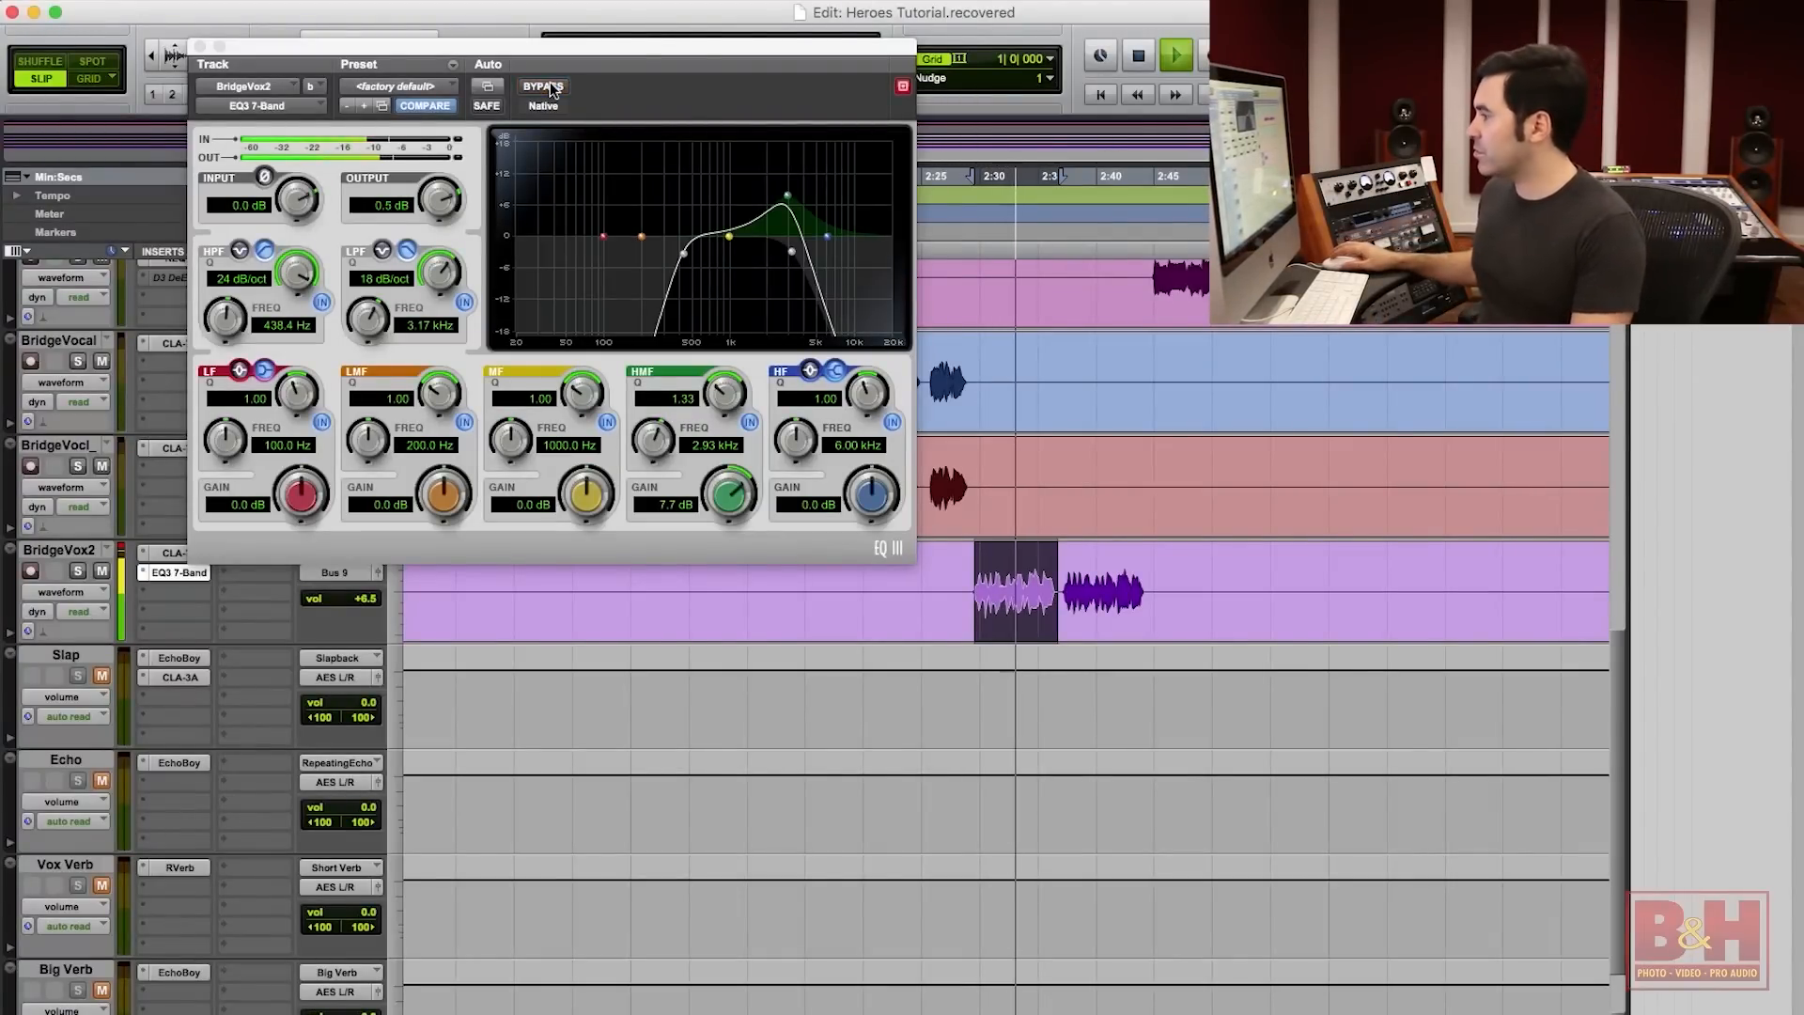